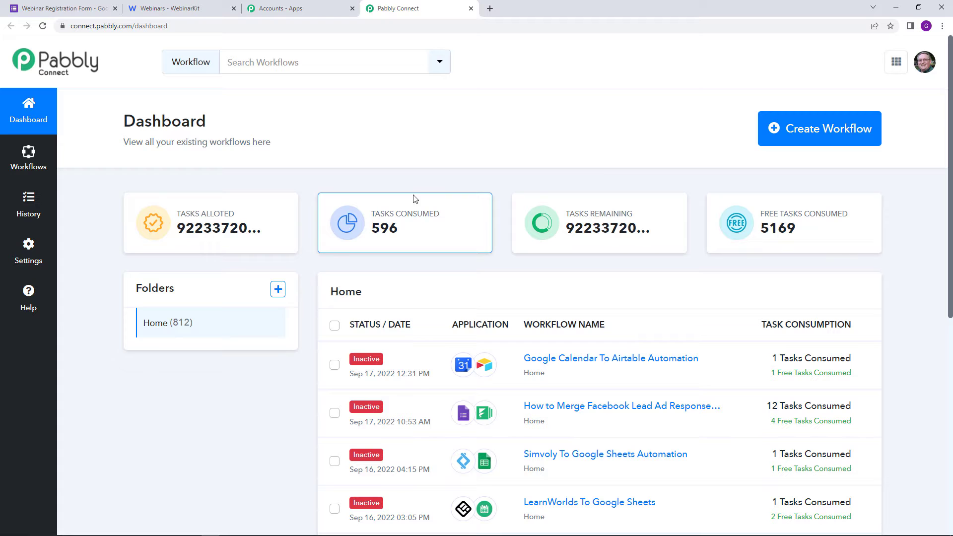
Step: Create a new workflow named 'Google Forms To Webinarkit Automation'
{"action": "left_click", "coordinate": [817, 137]}
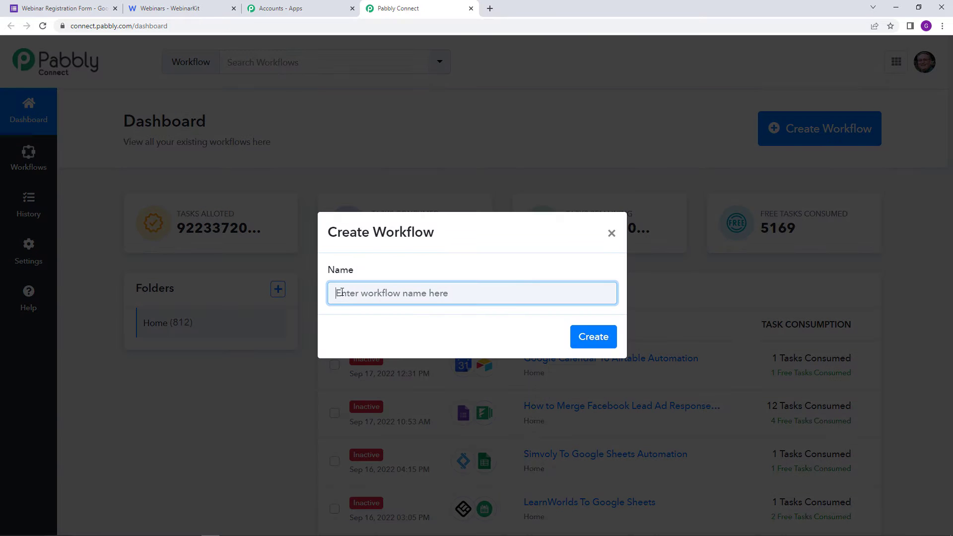
{"action": "type", "text": "Go"}
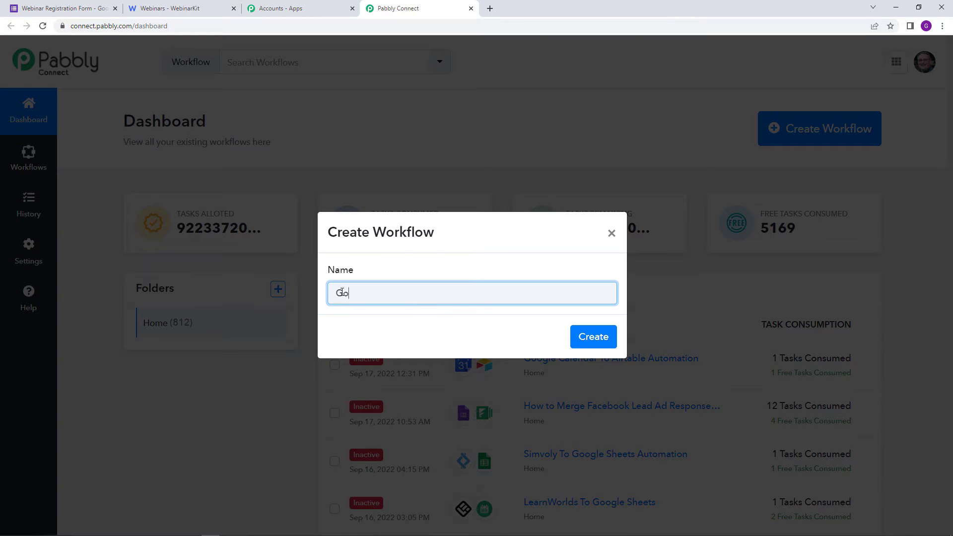
{"action": "type", "text": "ogle Forms To Webinarkit Automation"}
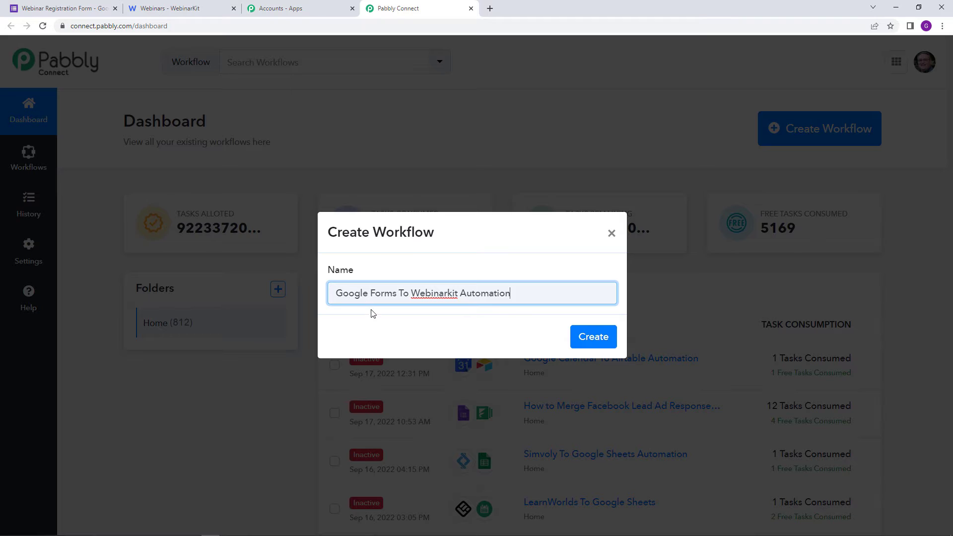
{"action": "left_click", "coordinate": [588, 339]}
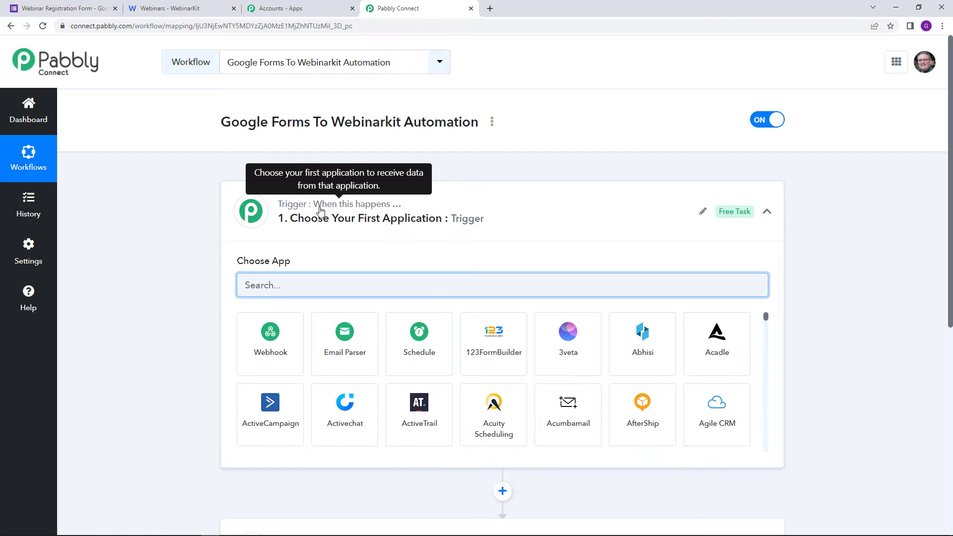
{"action": "scroll", "coordinate": [320, 213], "scroll_direction": "down", "scroll_amount": 2}
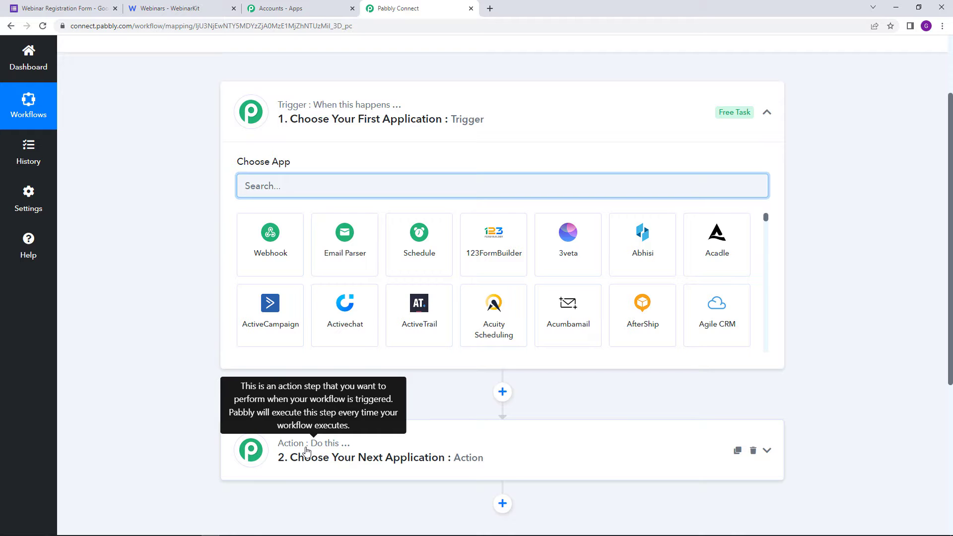
{"action": "scroll", "coordinate": [307, 450], "scroll_direction": "up", "scroll_amount": 2}
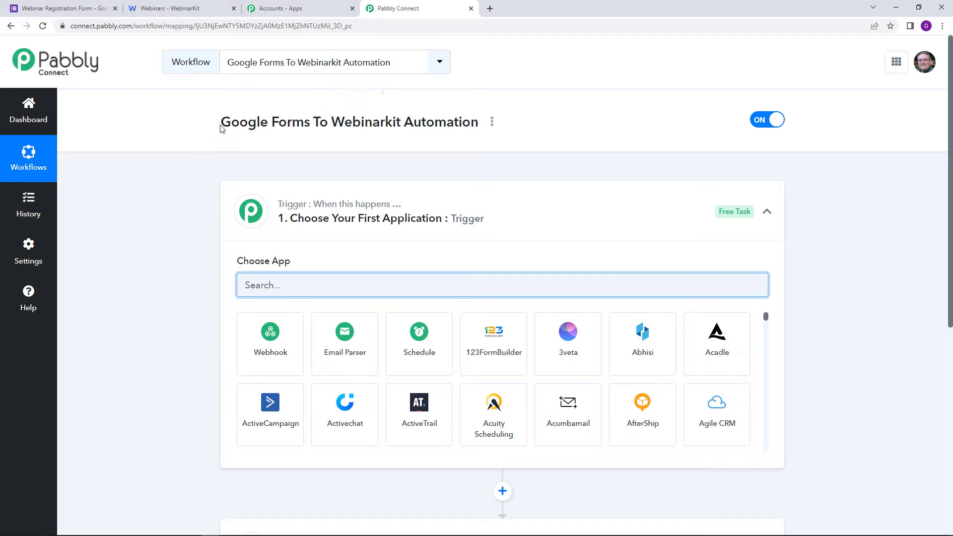
{"action": "left_click_drag", "start_coordinate": [220, 129], "coordinate": [403, 127]}
{"action": "left_click", "coordinate": [392, 163]}
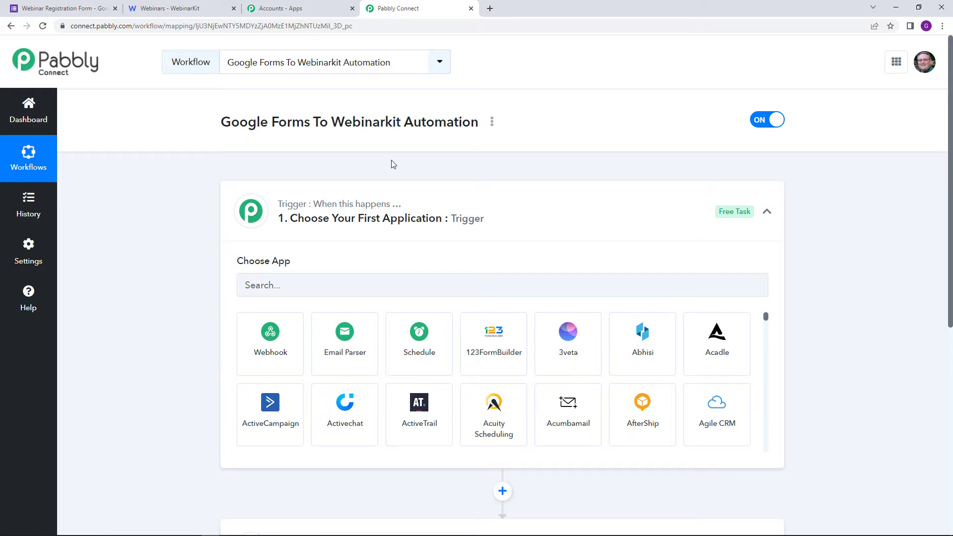
{"action": "left_click", "coordinate": [380, 278]}
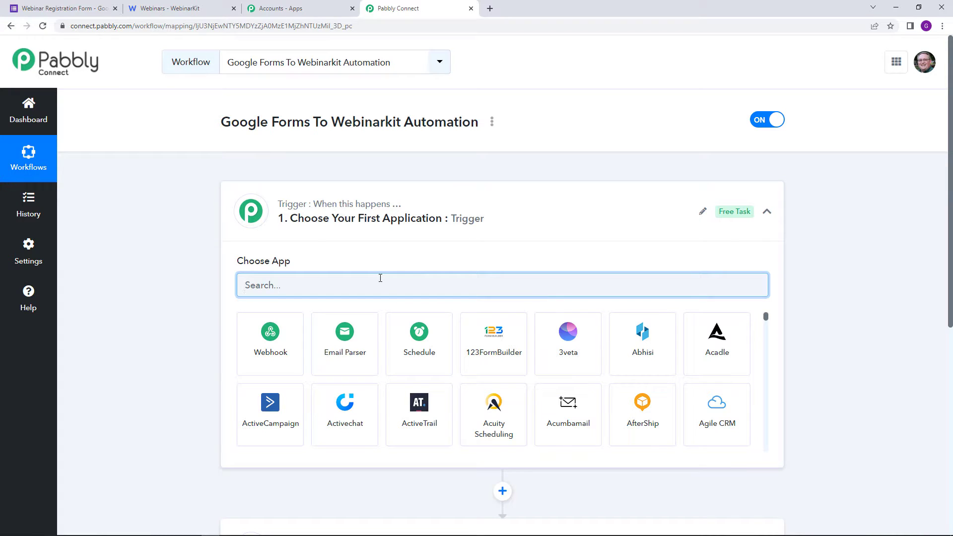
Step: Set the trigger app to Google Forms with the New Response Received event
{"action": "type", "text": "Google"}
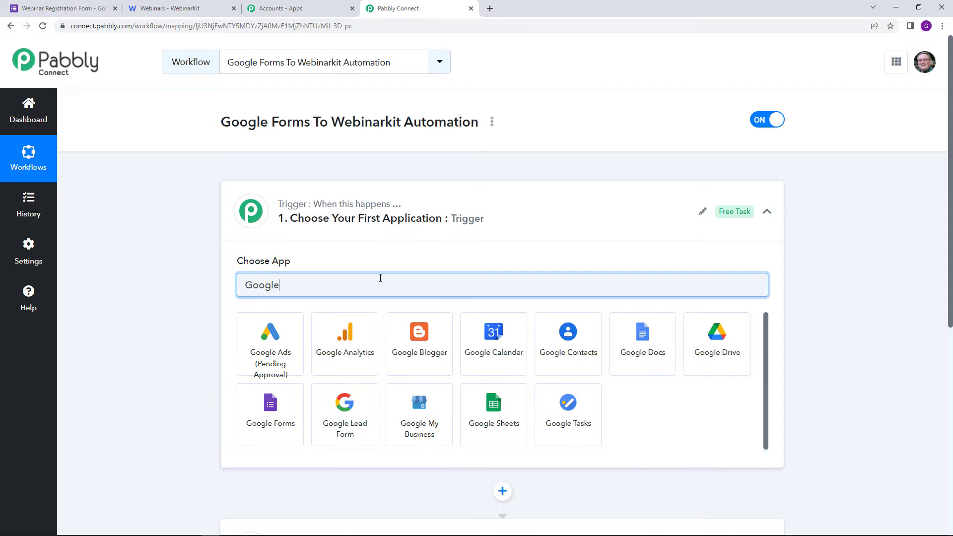
{"action": "left_click", "coordinate": [270, 436]}
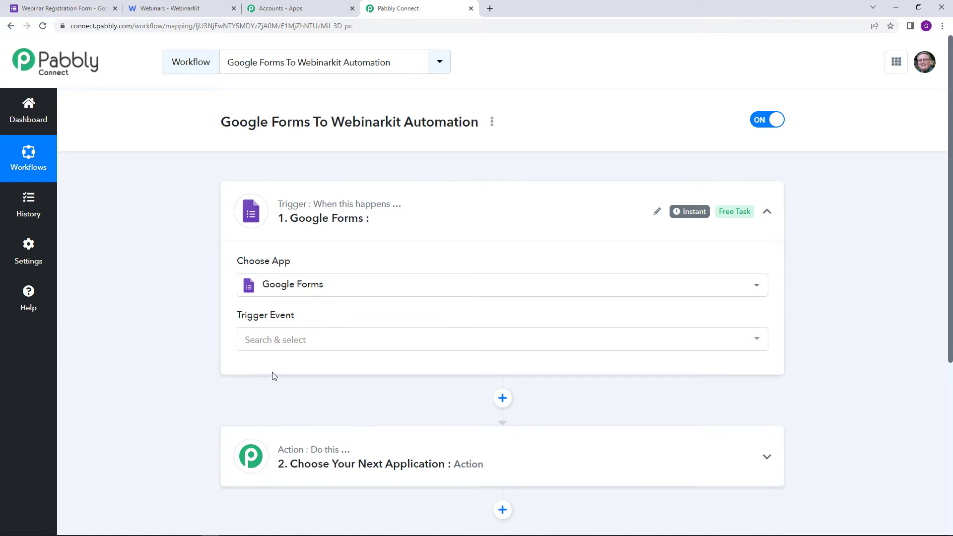
{"action": "mouse_move", "coordinate": [251, 269]}
{"action": "mouse_move", "coordinate": [241, 325]}
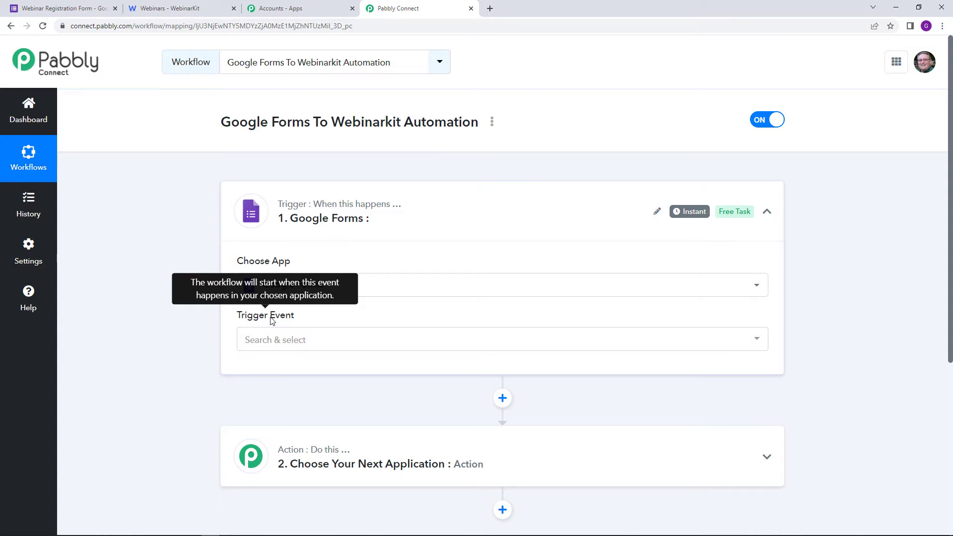
{"action": "left_click", "coordinate": [299, 345]}
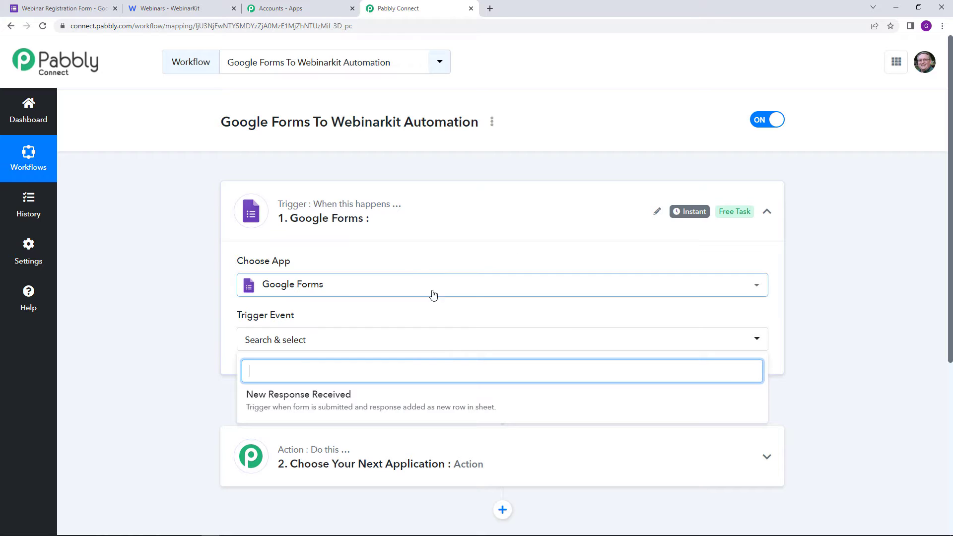
{"action": "left_click", "coordinate": [412, 406]}
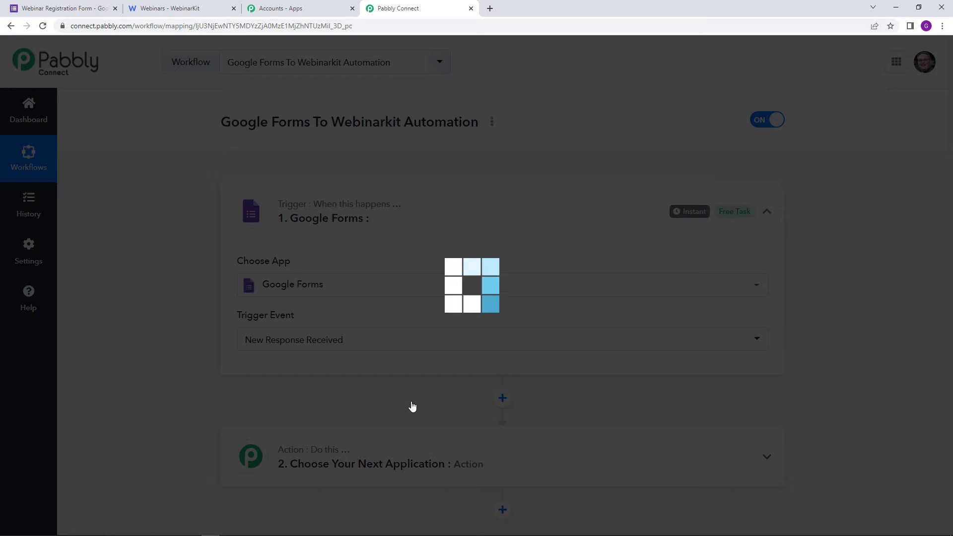
Step: Copy the trigger's webhook URL and switch to the Webinar Registration Form tab
{"action": "scroll", "coordinate": [411, 403], "scroll_direction": "down", "scroll_amount": 2}
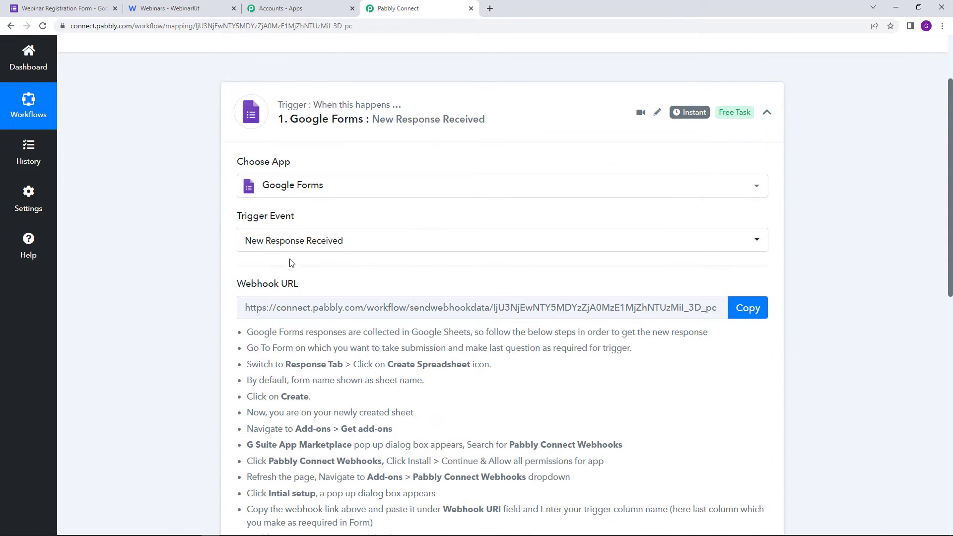
{"action": "scroll", "coordinate": [300, 273], "scroll_direction": "down", "scroll_amount": 1}
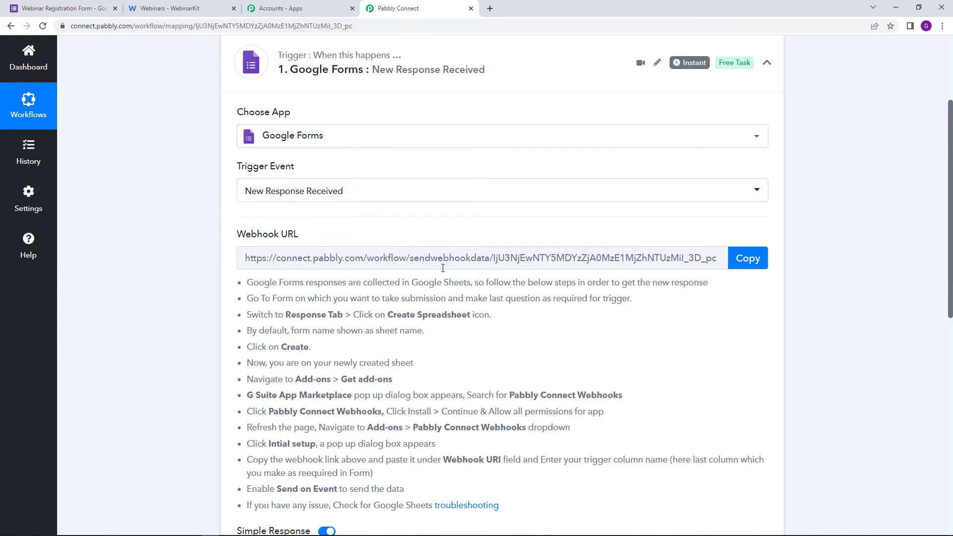
{"action": "scroll", "coordinate": [439, 268], "scroll_direction": "up", "scroll_amount": 1}
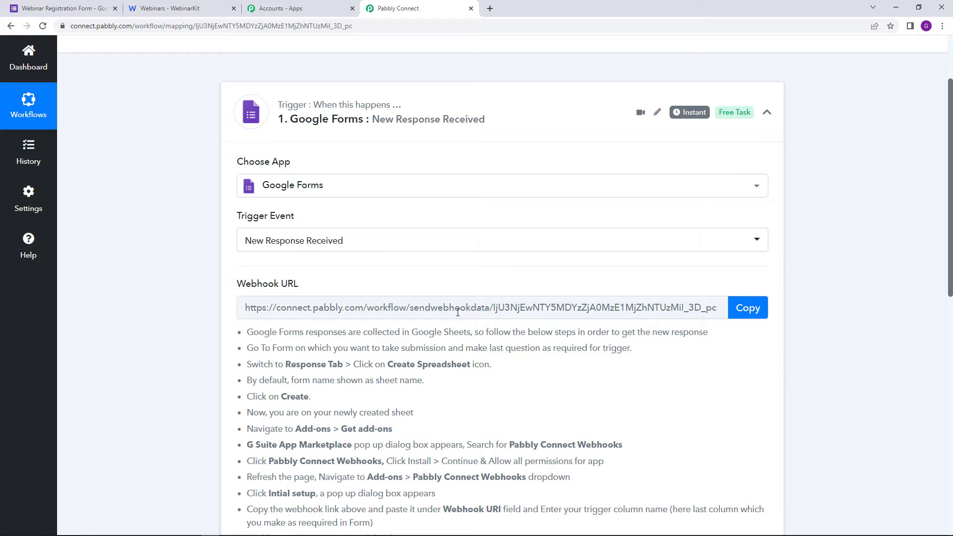
{"action": "left_click", "coordinate": [743, 311]}
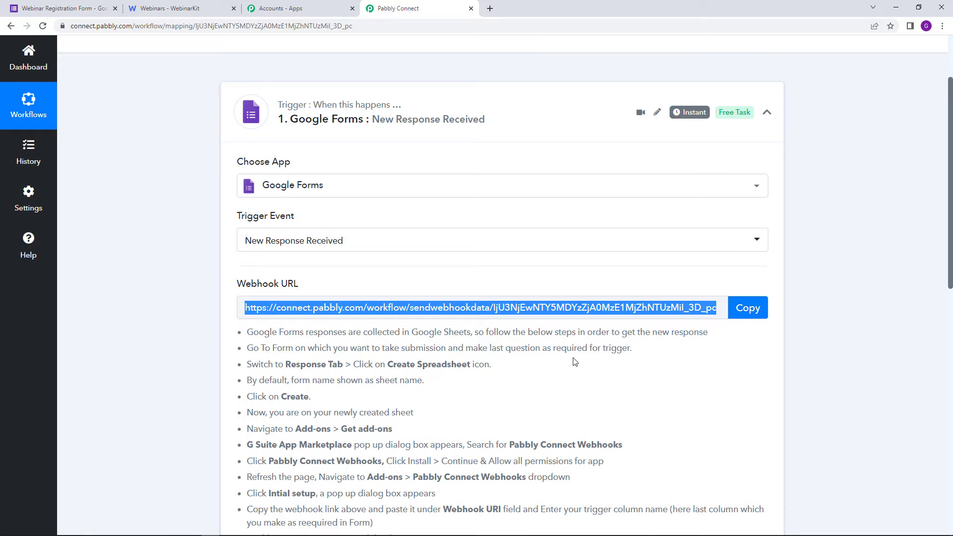
{"action": "left_click", "coordinate": [87, 3]}
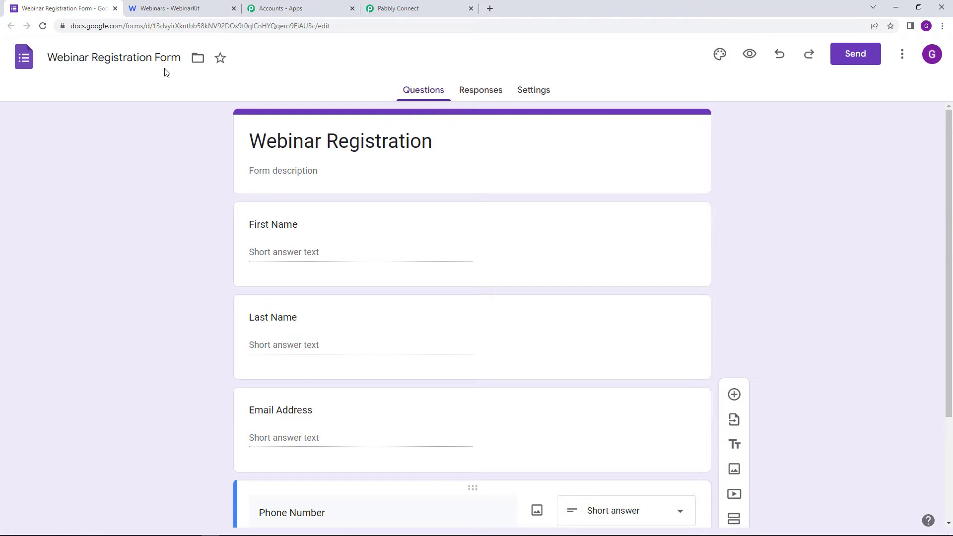
Step: Review the form's questions and show its Responses page, which has 0 responses
{"action": "scroll", "coordinate": [227, 196], "scroll_direction": "down", "scroll_amount": 1}
{"action": "scroll", "coordinate": [225, 194], "scroll_direction": "up", "scroll_amount": 1}
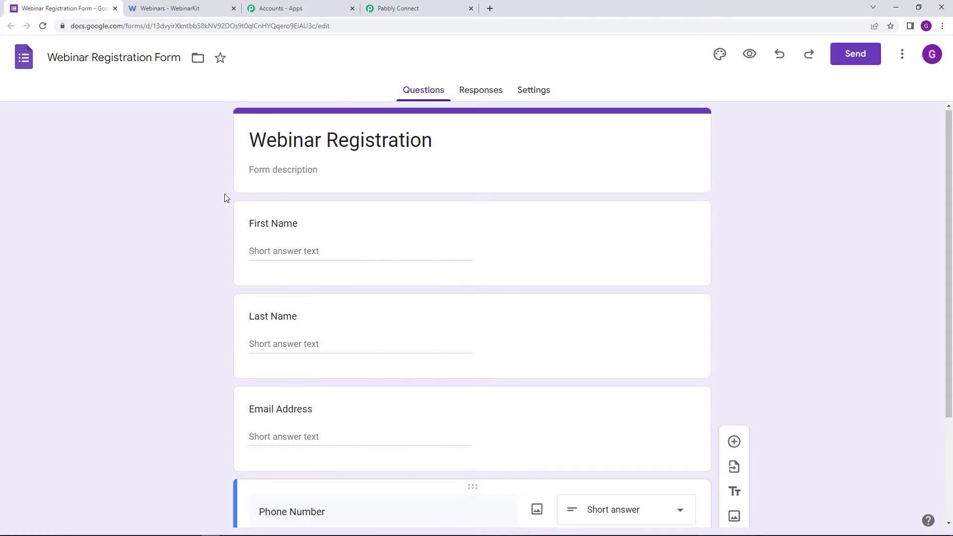
{"action": "scroll", "coordinate": [253, 191], "scroll_direction": "down", "scroll_amount": 2}
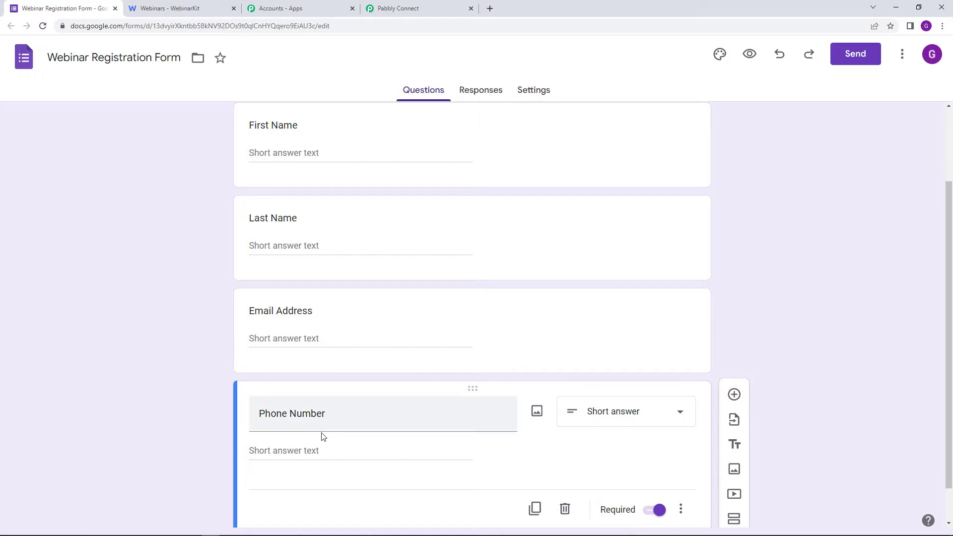
{"action": "scroll", "coordinate": [293, 412], "scroll_direction": "up", "scroll_amount": 2}
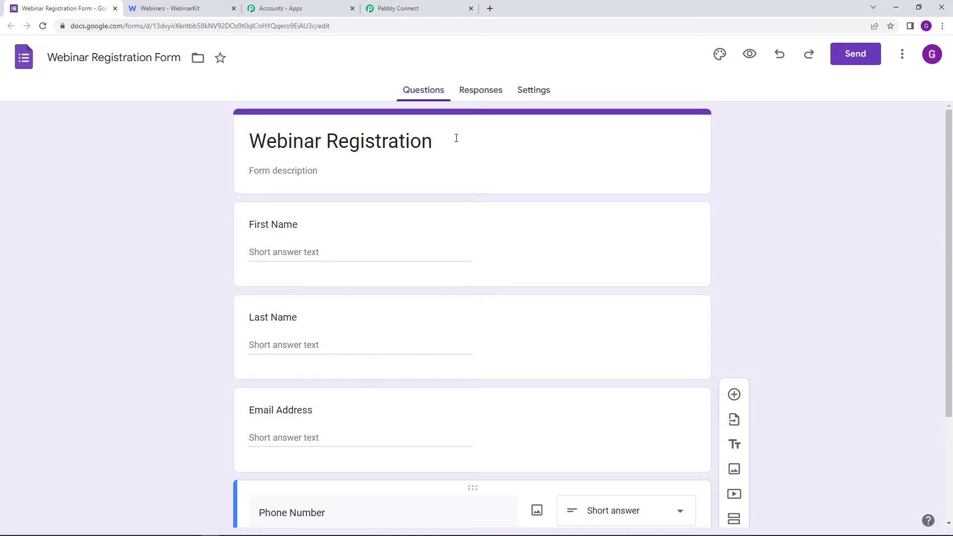
{"action": "left_click", "coordinate": [487, 99]}
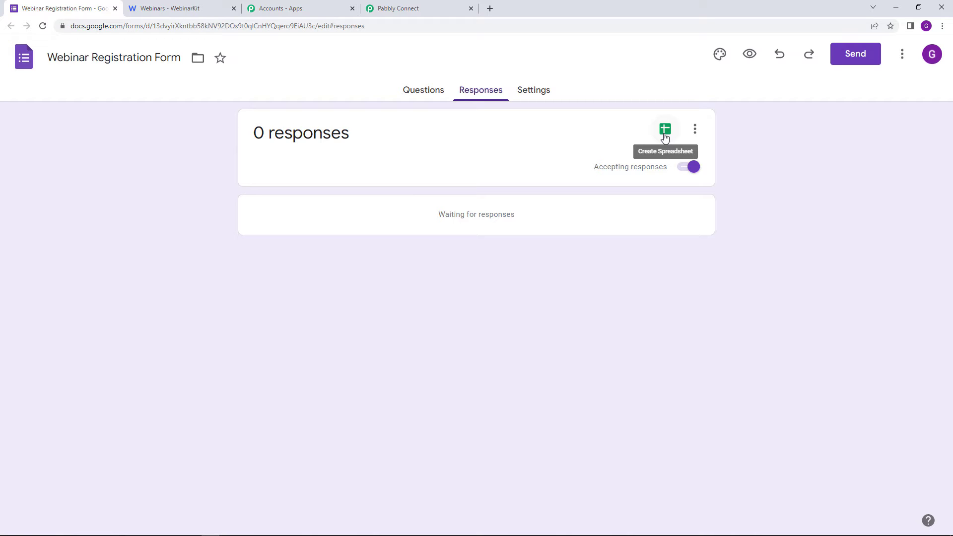
Step: Link the responses to a new 'Webinar Registration Form (Responses)' spreadsheet
{"action": "left_click", "coordinate": [664, 134]}
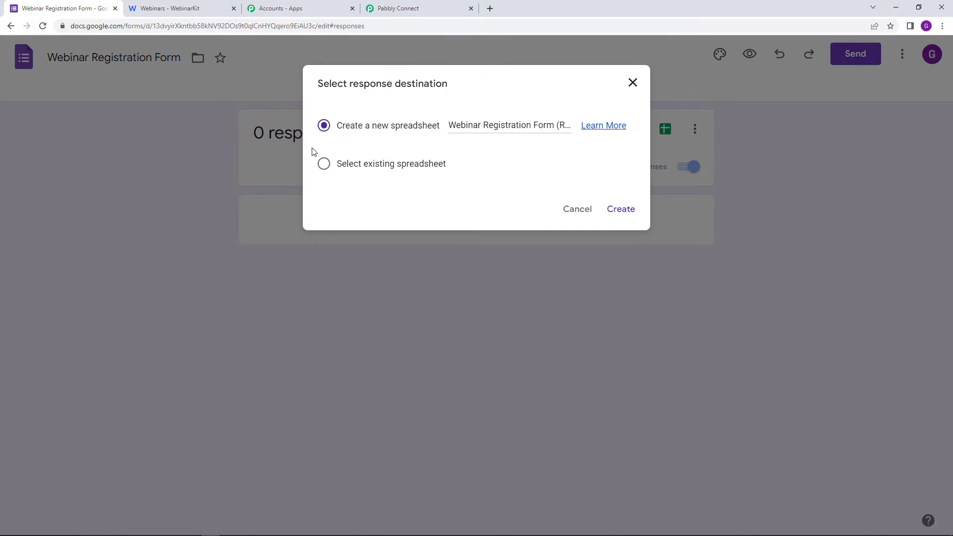
{"action": "left_click", "coordinate": [621, 209]}
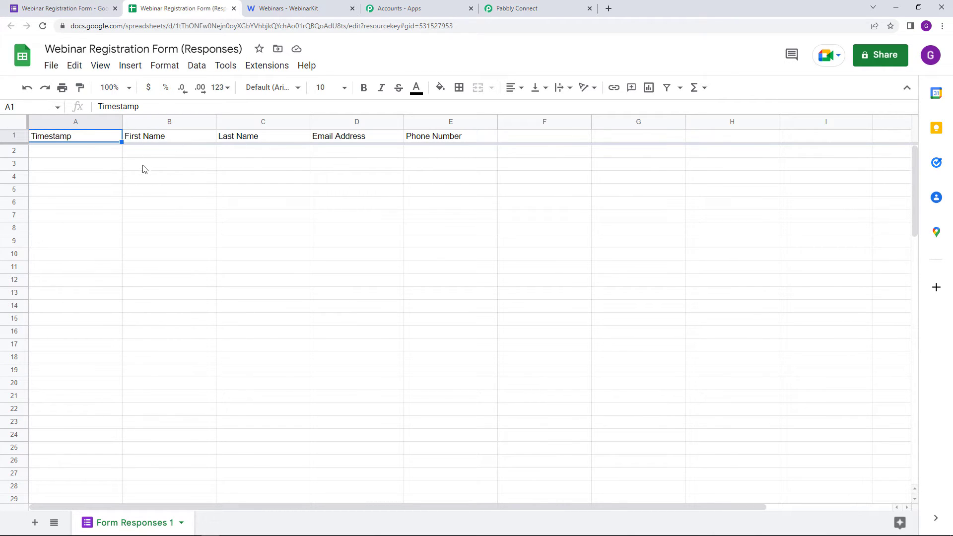
Step: Switch to the responses spreadsheet and open the Google Workspace add-ons marketplace
{"action": "left_click", "coordinate": [60, 8]}
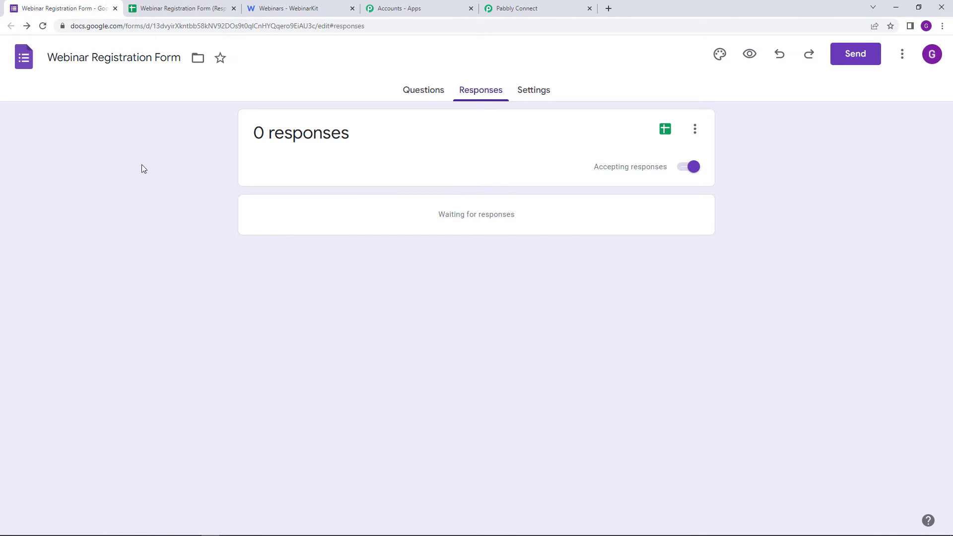
{"action": "left_click", "coordinate": [191, 9]}
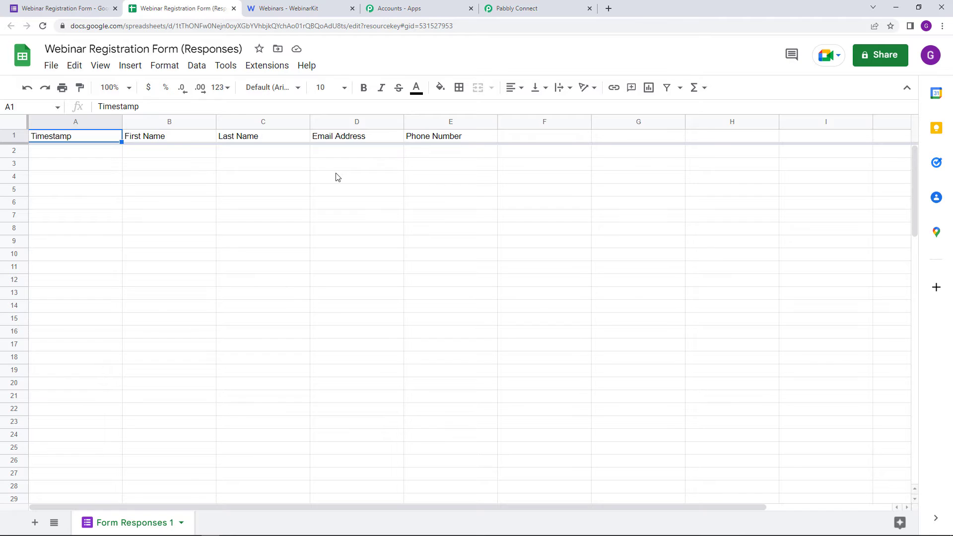
{"action": "left_click", "coordinate": [281, 72]}
{"action": "mouse_move", "coordinate": [301, 89]}
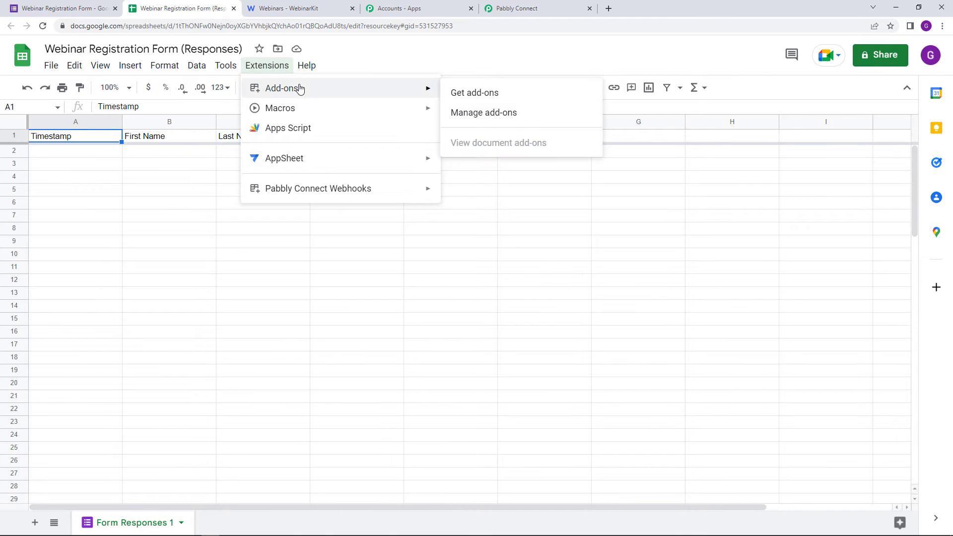
{"action": "left_click", "coordinate": [566, 93]}
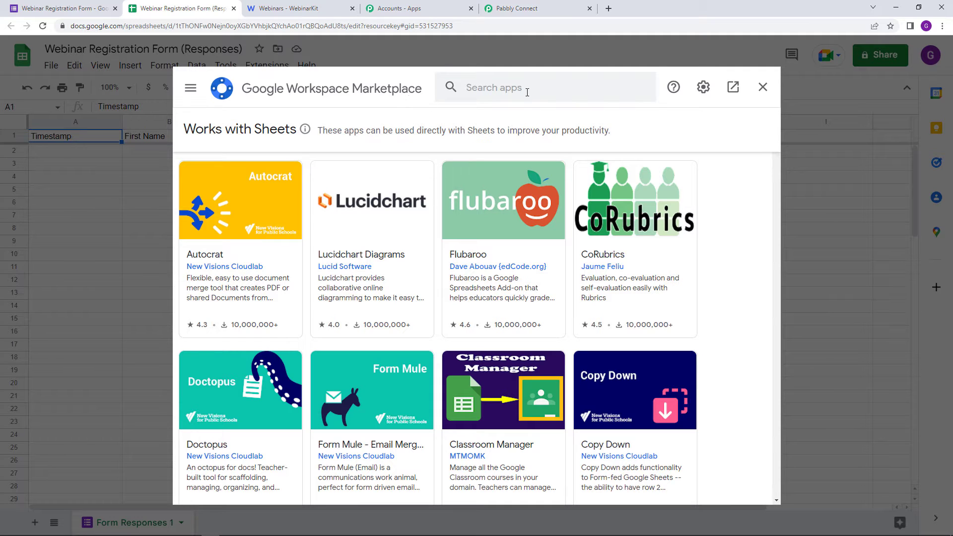
Step: Search for 'Pabbly Connect Webhooks' and open its listing, already marked Installed
{"action": "left_click", "coordinate": [527, 93]}
{"action": "type", "text": "pabblt"}
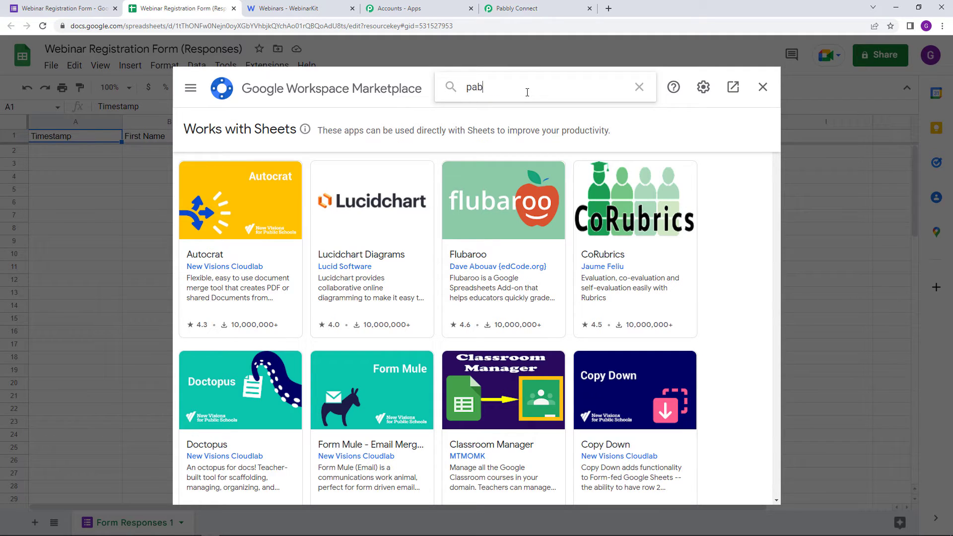
{"action": "key", "text": "BackSpace"}
{"action": "key", "text": "BackSpace"}
{"action": "type", "text": "ly"}
{"action": "left_click", "coordinate": [541, 102]}
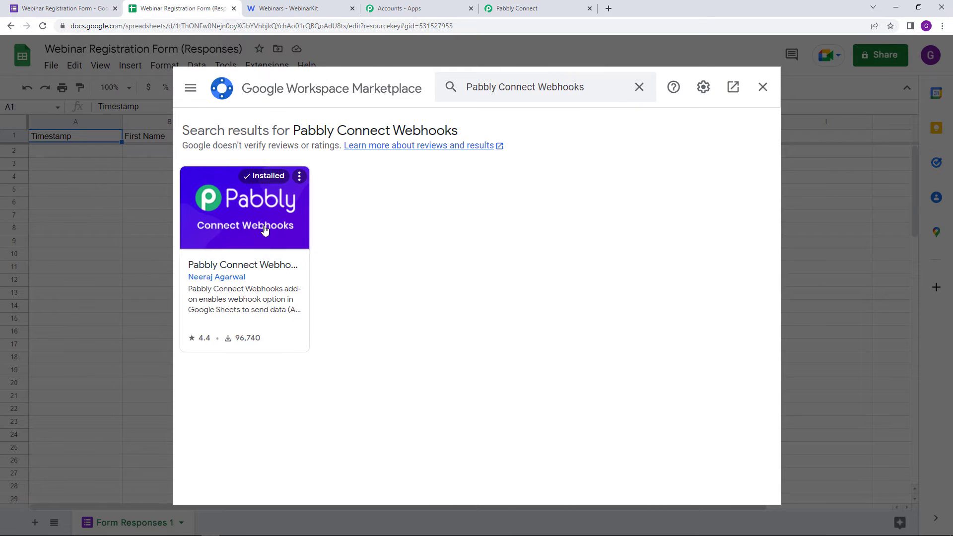
{"action": "left_click", "coordinate": [261, 252]}
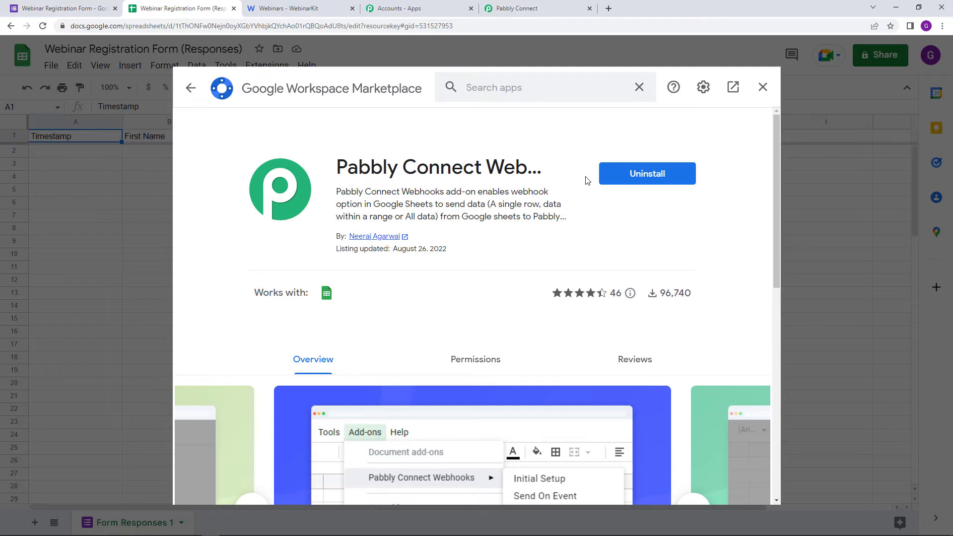
Step: Close the Marketplace and start Pabbly Connect Webhooks Initial Setup for Form Responses 1
{"action": "left_click", "coordinate": [763, 87]}
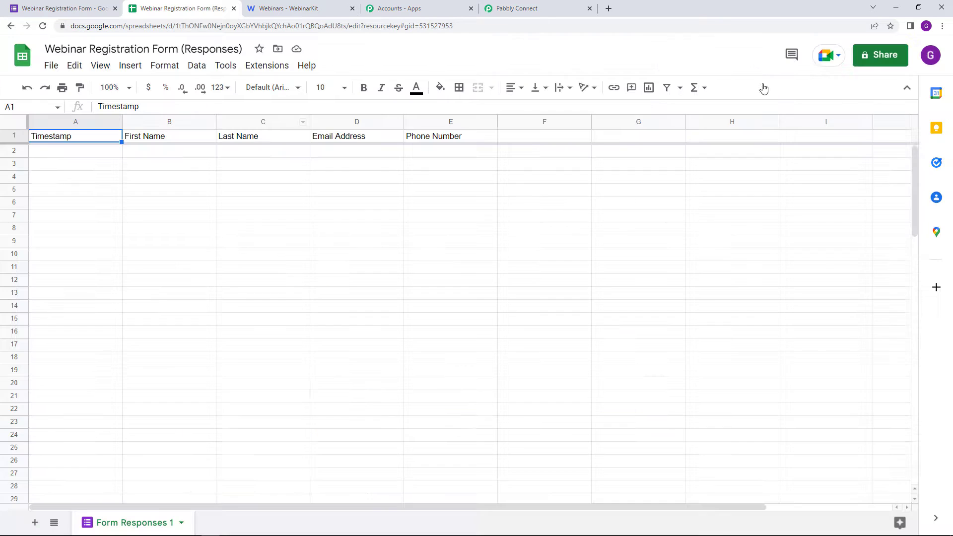
{"action": "left_click", "coordinate": [277, 66]}
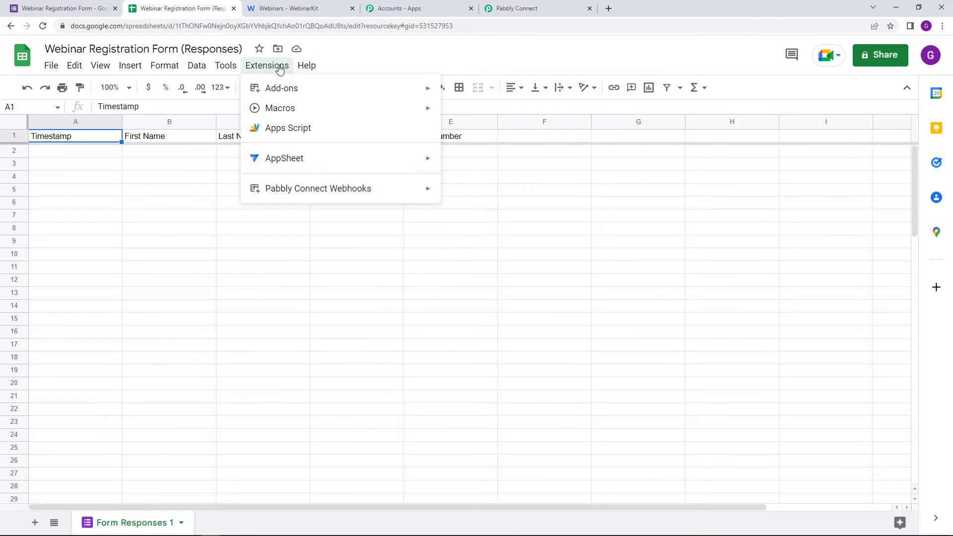
{"action": "mouse_move", "coordinate": [300, 187]}
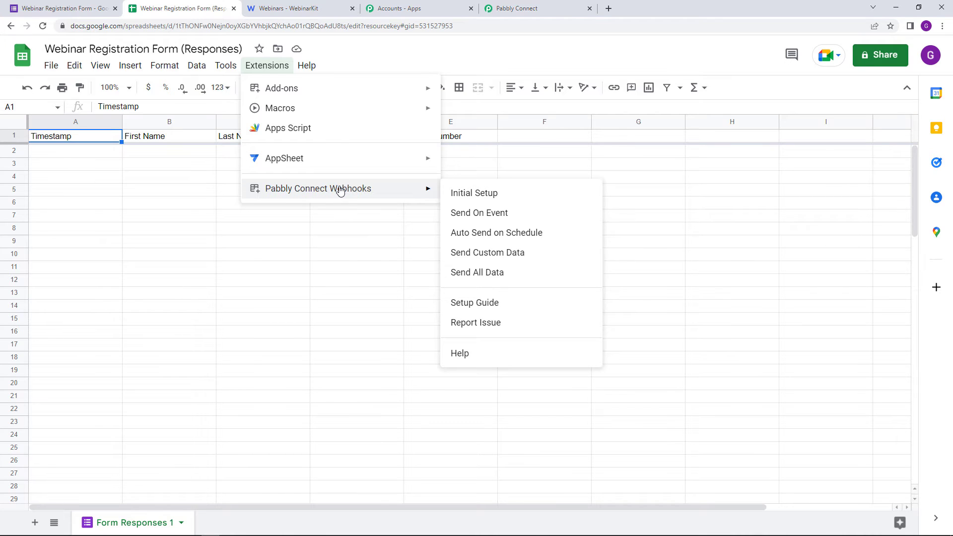
{"action": "left_click", "coordinate": [492, 194]}
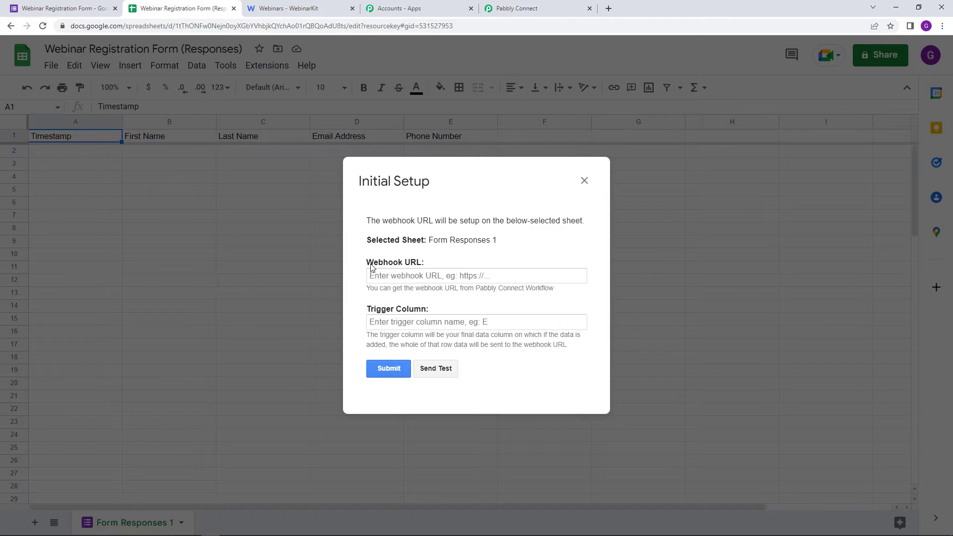
Step: Paste the Pabbly webhook URL, set trigger column E, submit, and close the setup dialog
{"action": "left_click_drag", "start_coordinate": [368, 267], "coordinate": [424, 270]}
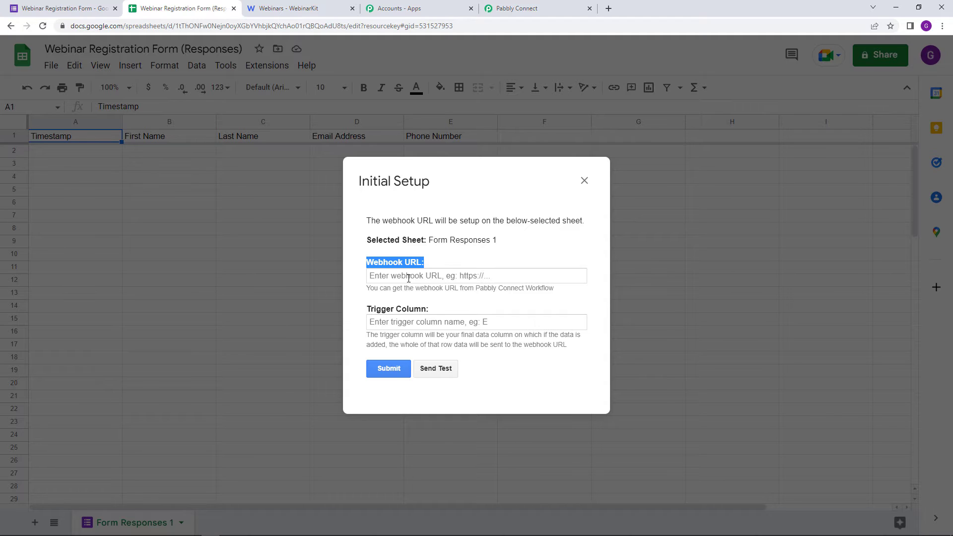
{"action": "right_click", "coordinate": [408, 278]}
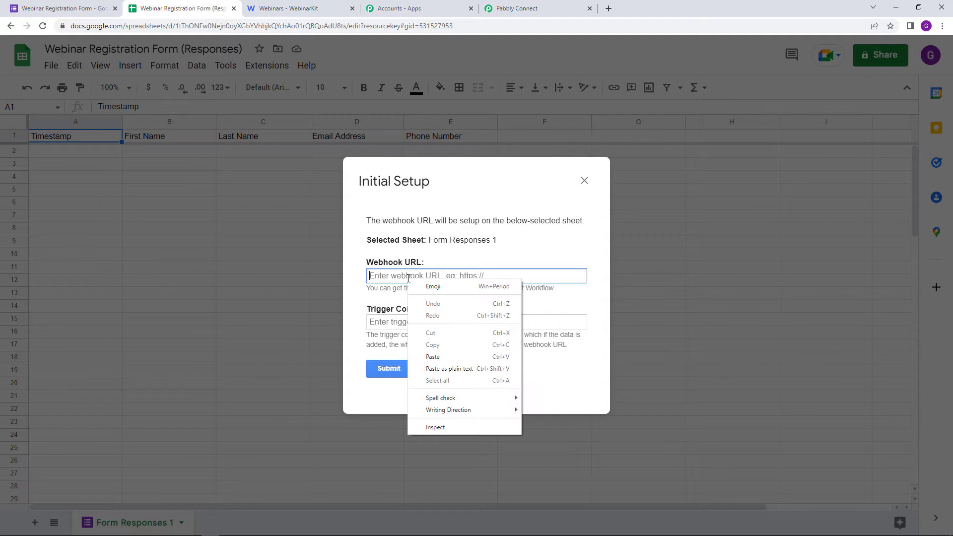
{"action": "left_click", "coordinate": [457, 356]}
{"action": "left_click", "coordinate": [429, 324]}
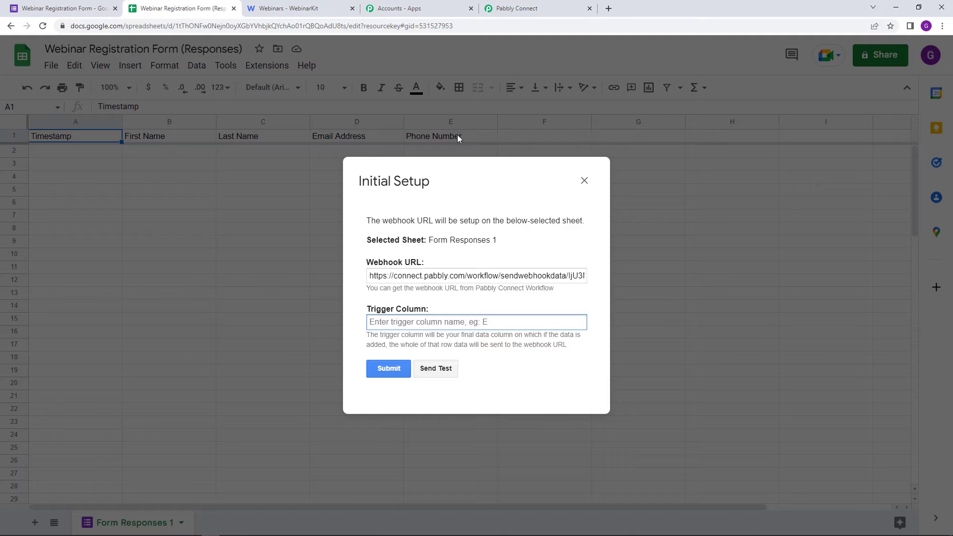
{"action": "left_click", "coordinate": [445, 323]}
{"action": "type", "text": "E"}
{"action": "left_click", "coordinate": [388, 368]}
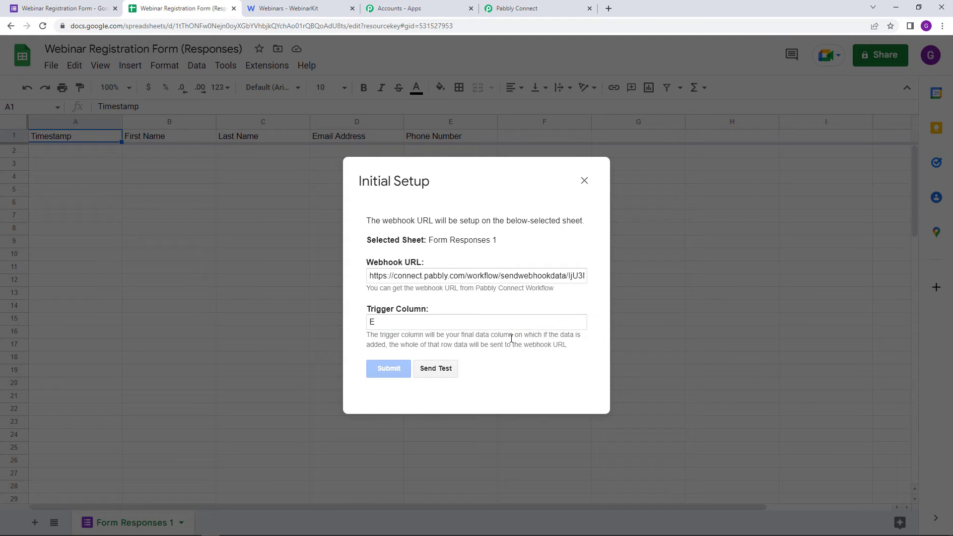
{"action": "scroll", "coordinate": [508, 362], "scroll_direction": "down", "scroll_amount": 1}
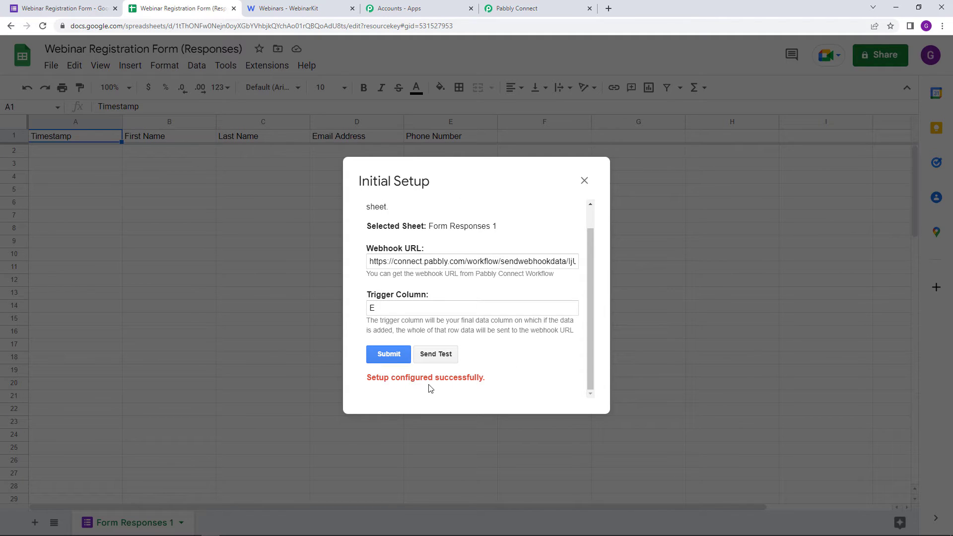
{"action": "left_click", "coordinate": [585, 181]}
Step: Enable Send On Event in the Pabbly Connect Webhooks add-on, then return to Pabbly Connect
{"action": "left_click", "coordinate": [268, 66]}
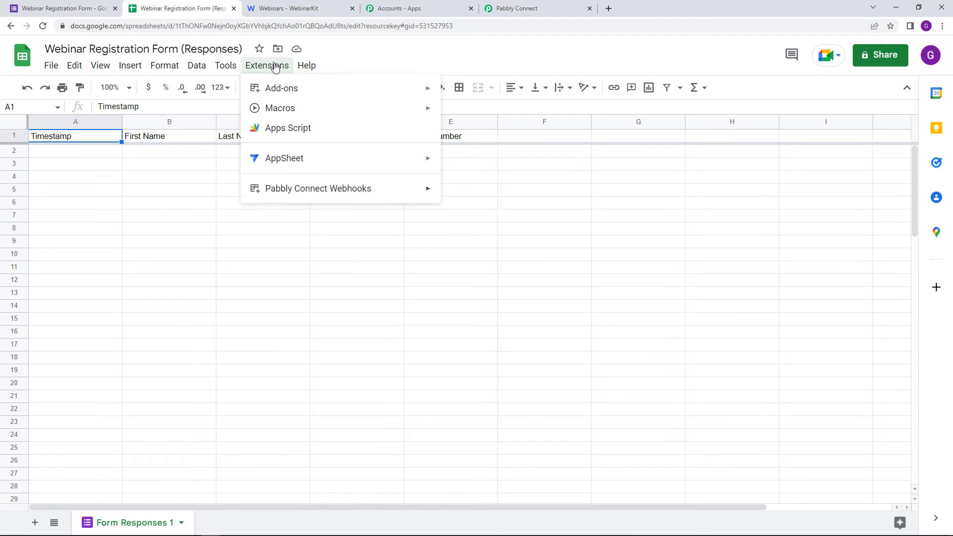
{"action": "mouse_move", "coordinate": [348, 187]}
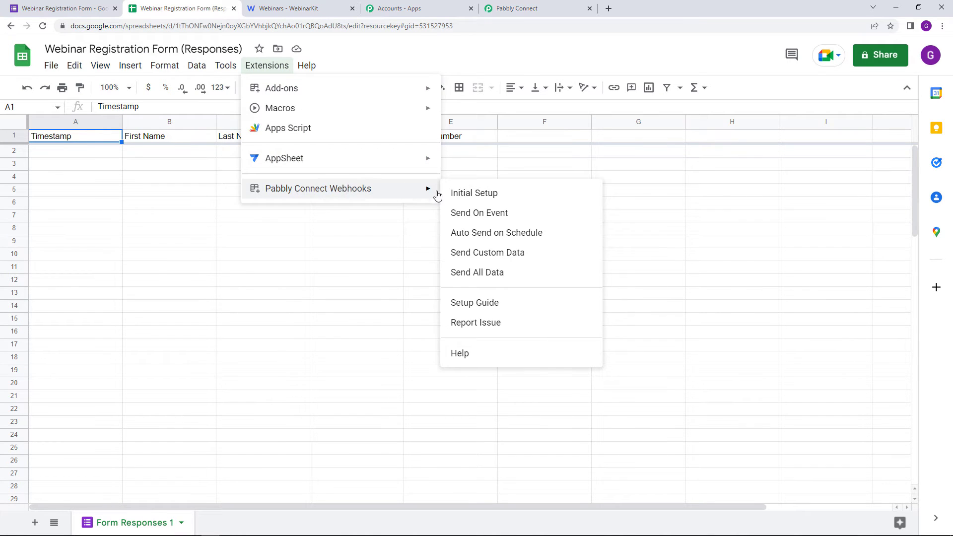
{"action": "left_click", "coordinate": [473, 213]}
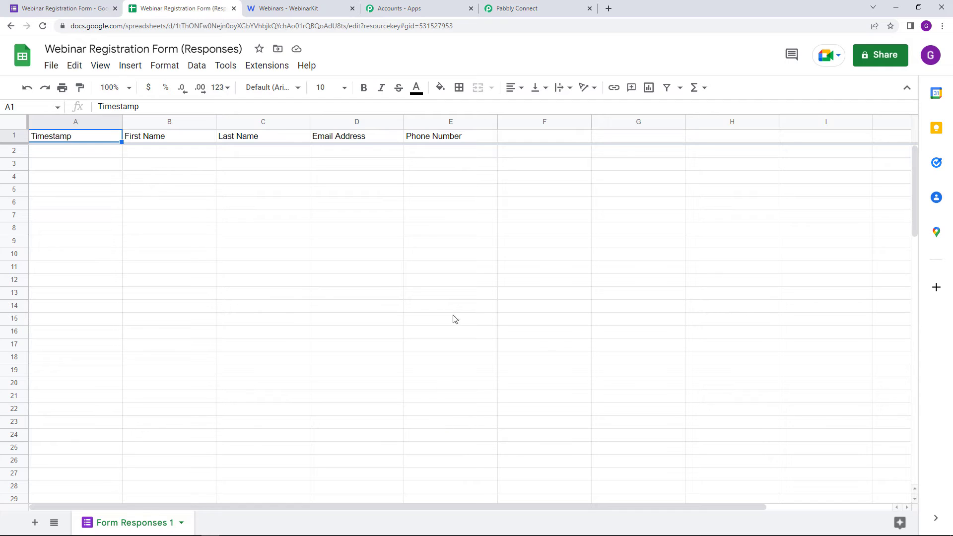
{"action": "left_click", "coordinate": [562, 7]}
Step: Confirm the trigger shows Waiting For Webhook Response, then return to the form's responses page
{"action": "left_click", "coordinate": [846, 213]}
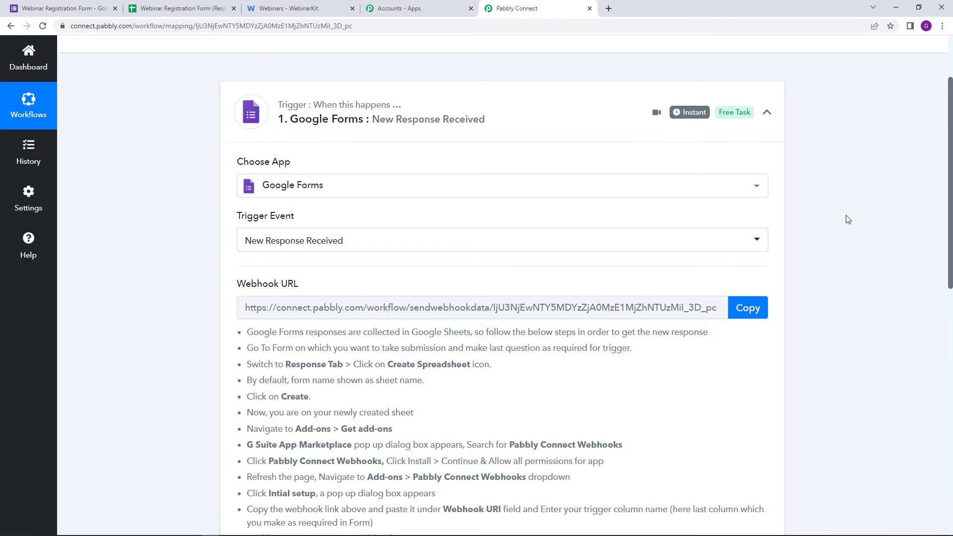
{"action": "scroll", "coordinate": [844, 218], "scroll_direction": "down", "scroll_amount": 4}
{"action": "scroll", "coordinate": [844, 225], "scroll_direction": "up", "scroll_amount": 1}
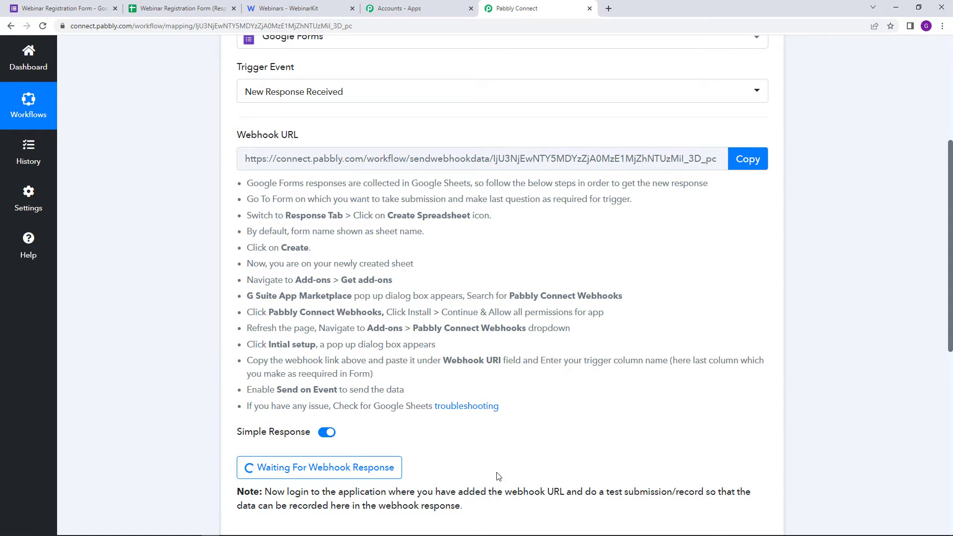
{"action": "scroll", "coordinate": [512, 470], "scroll_direction": "up", "scroll_amount": 2}
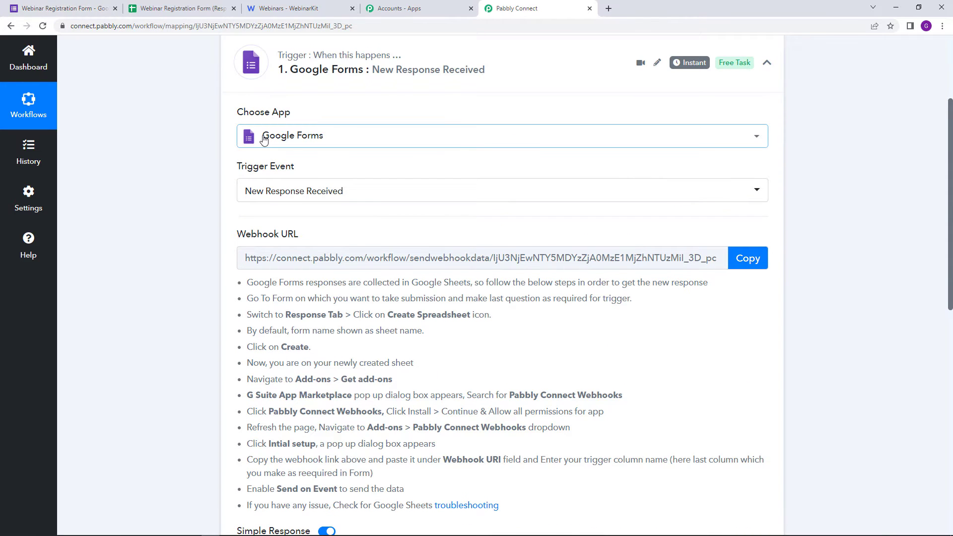
{"action": "scroll", "coordinate": [246, 203], "scroll_direction": "down", "scroll_amount": 2}
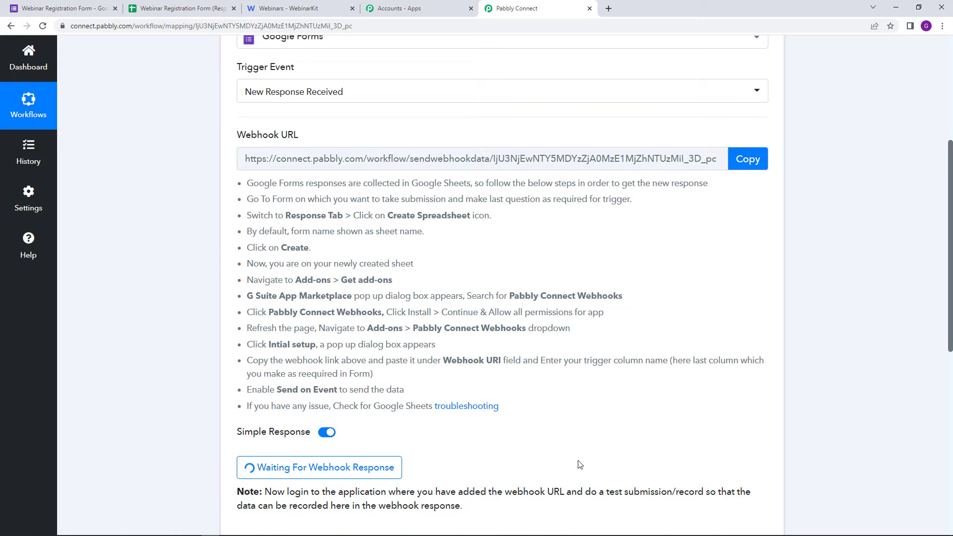
{"action": "scroll", "coordinate": [525, 437], "scroll_direction": "down", "scroll_amount": 1}
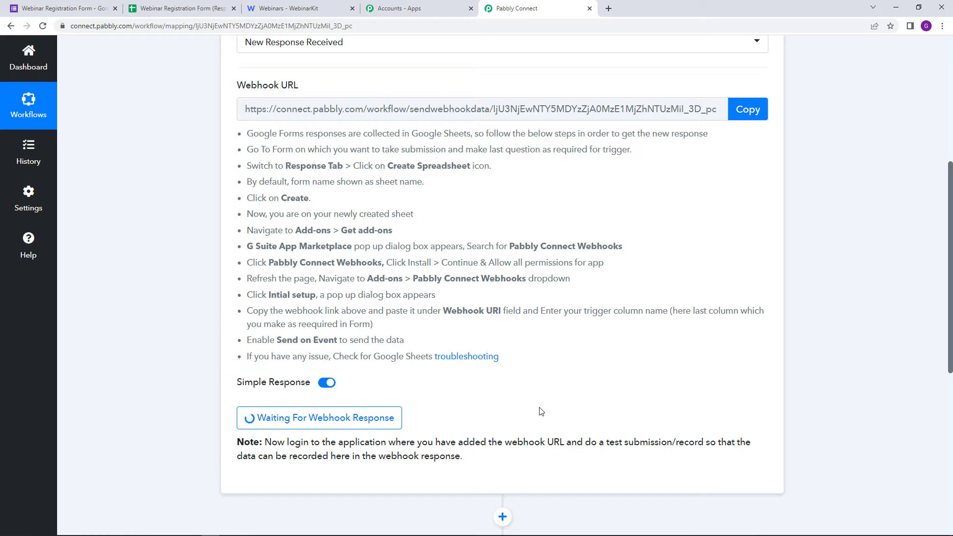
{"action": "scroll", "coordinate": [587, 421], "scroll_direction": "up", "scroll_amount": 4}
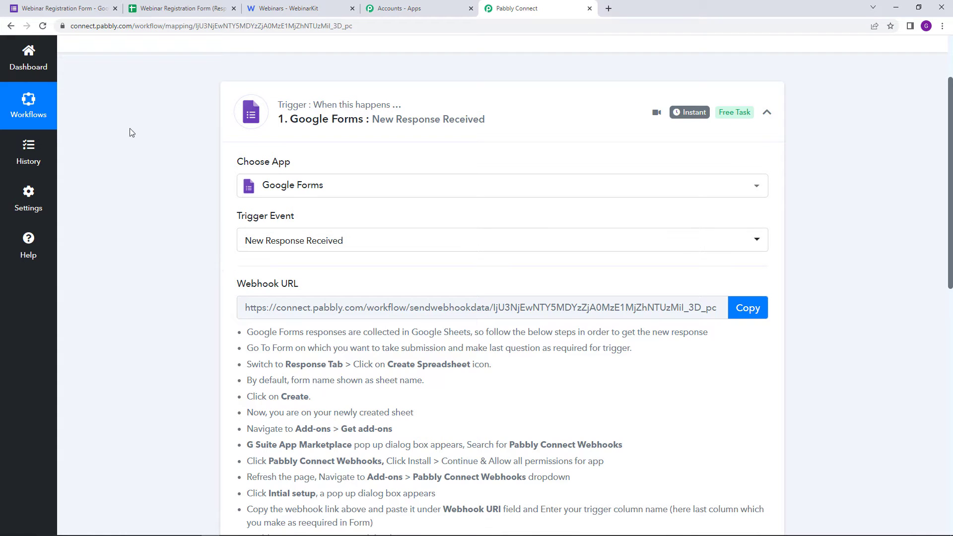
{"action": "left_click", "coordinate": [71, 7]}
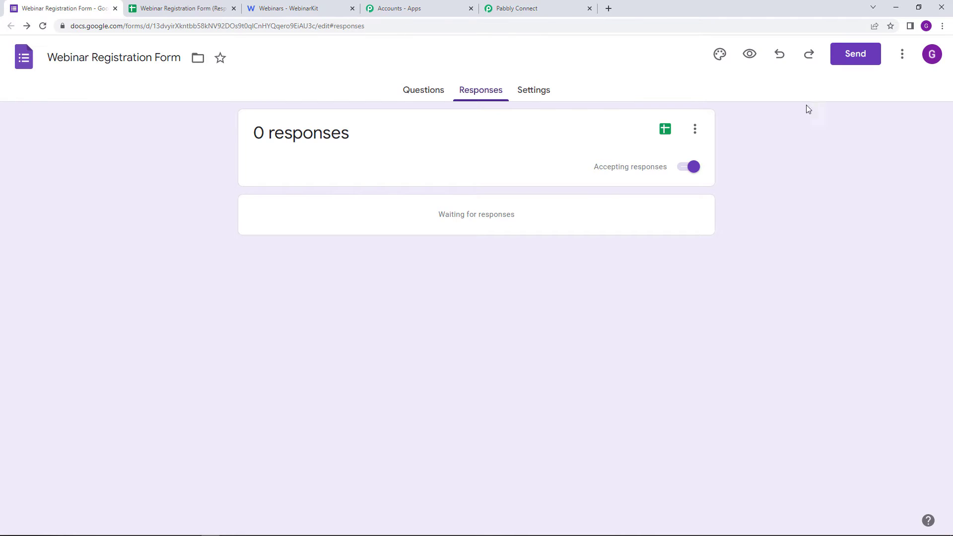
Step: On the live Webinar Registration form, enter a test first name, last name, email address and phone number
{"action": "left_click", "coordinate": [752, 60]}
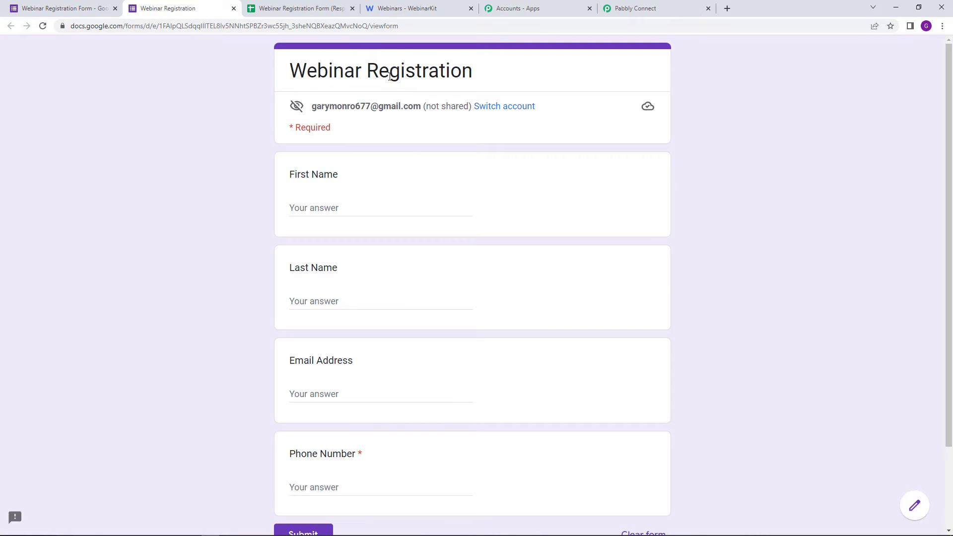
{"action": "scroll", "coordinate": [408, 285], "scroll_direction": "down", "scroll_amount": 2}
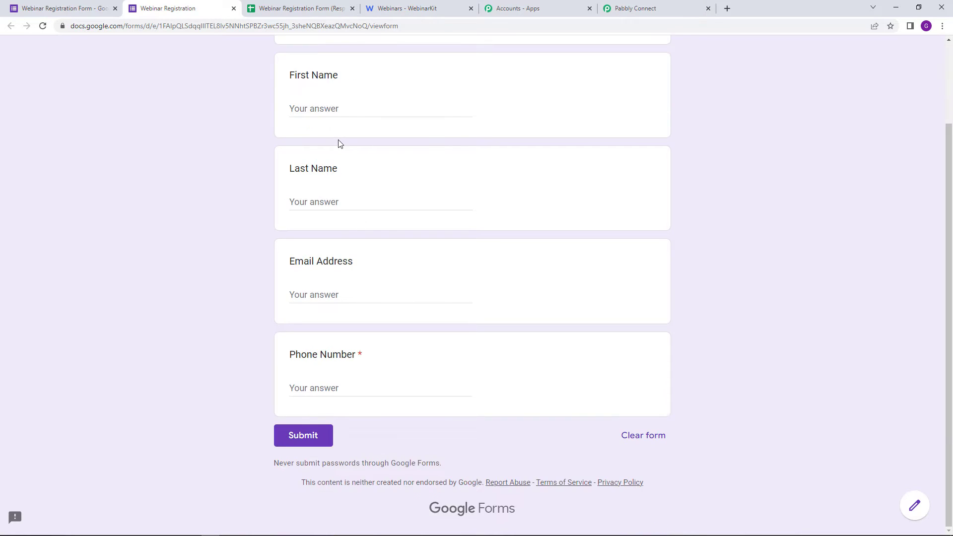
{"action": "scroll", "coordinate": [338, 142], "scroll_direction": "up", "scroll_amount": 2}
{"action": "left_click", "coordinate": [360, 209]}
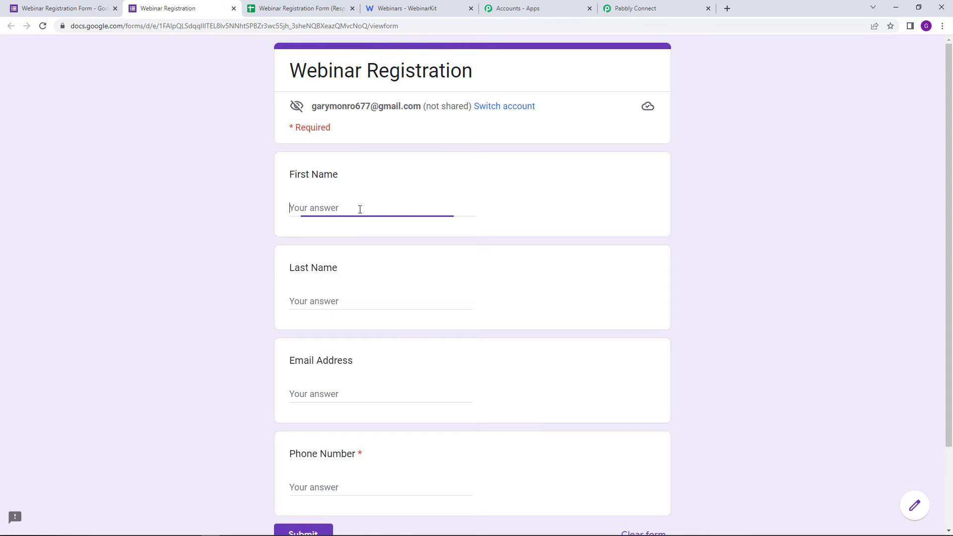
{"action": "type", "text": "De"}
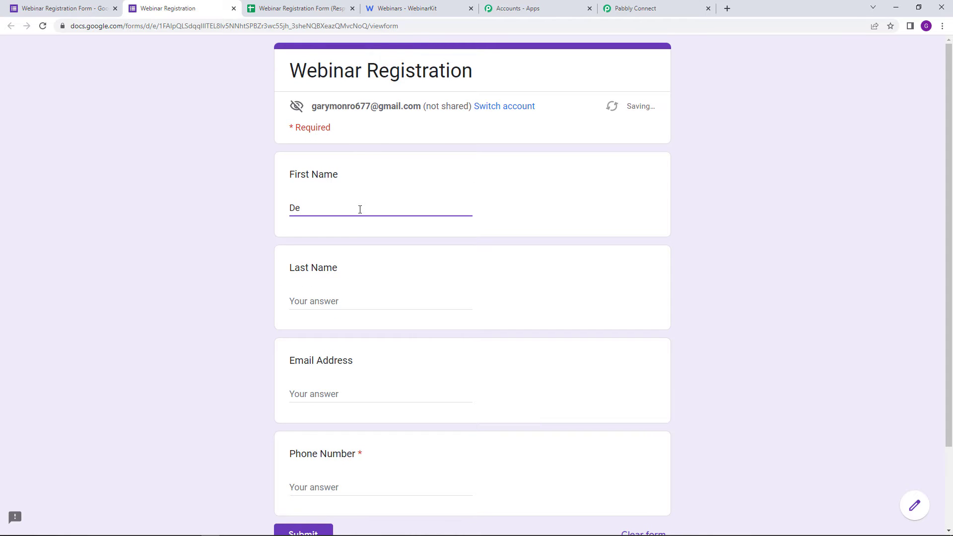
{"action": "type", "text": "tail"}
{"action": "left_click", "coordinate": [333, 301]}
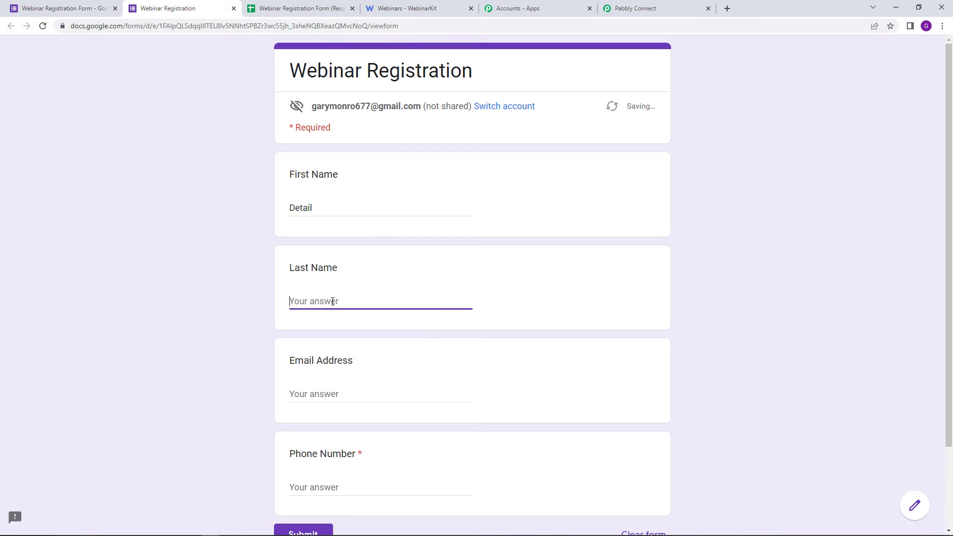
{"action": "type", "text": "Ded"}
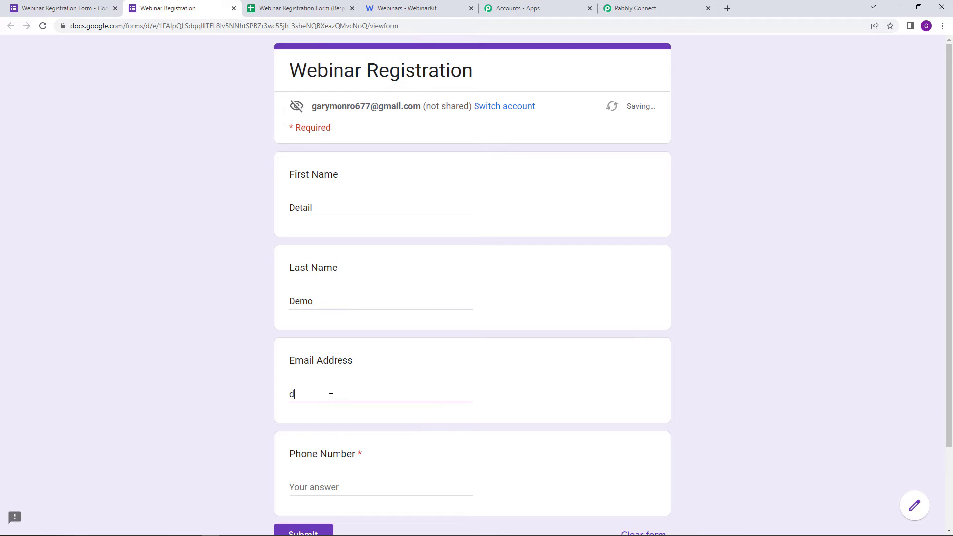
{"action": "type", "text": "emodummy745@demo.com"}
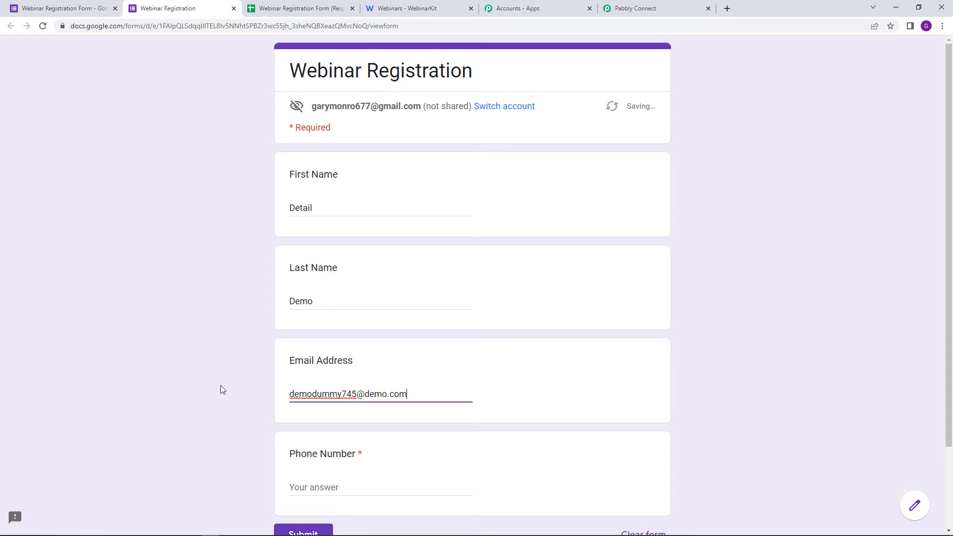
{"action": "left_click", "coordinate": [221, 386]}
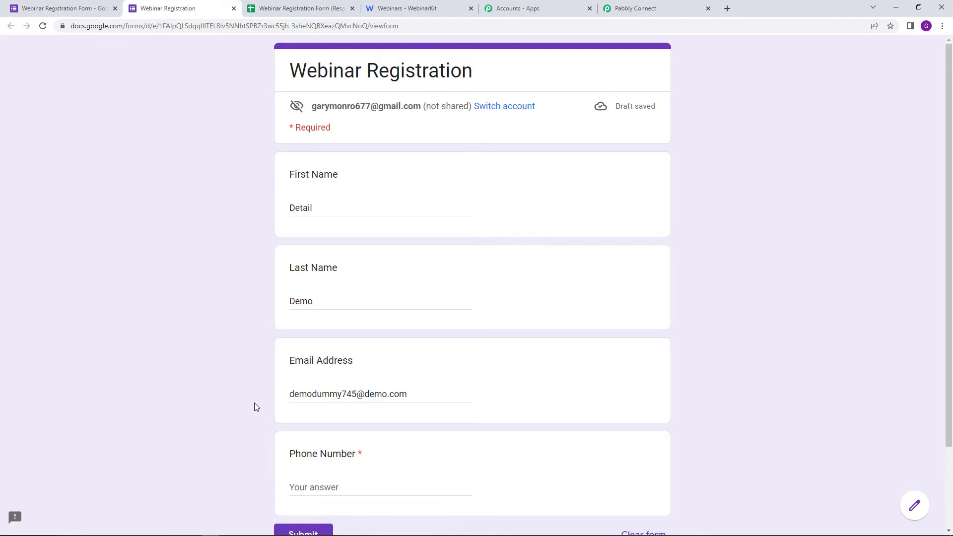
{"action": "scroll", "coordinate": [344, 435], "scroll_direction": "down", "scroll_amount": 1}
{"action": "left_click", "coordinate": [341, 434]}
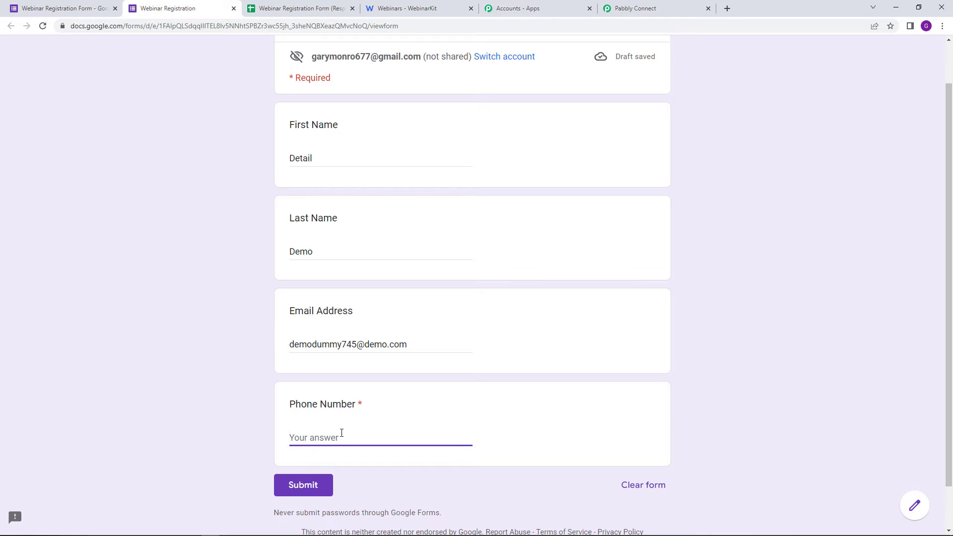
{"action": "type", "text": "9*********"}
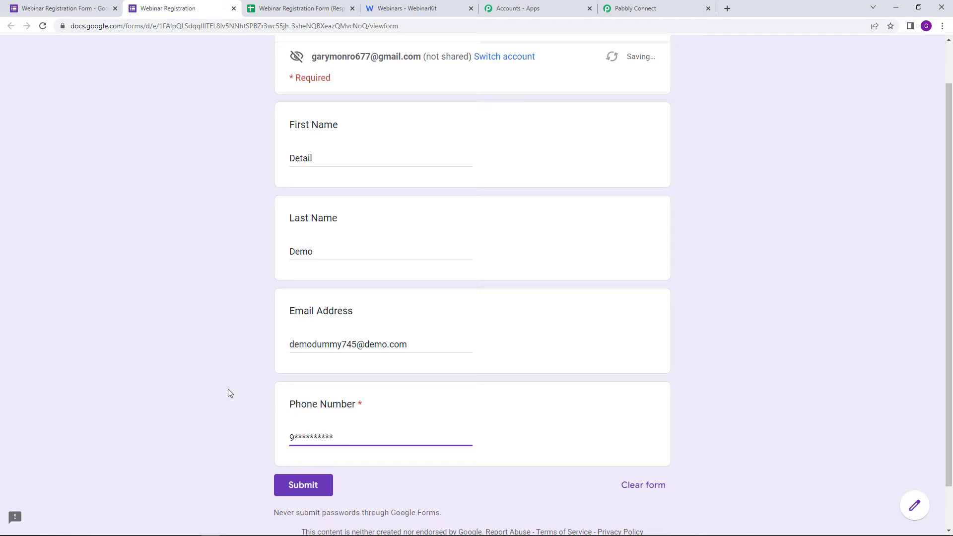
{"action": "left_click", "coordinate": [228, 390]}
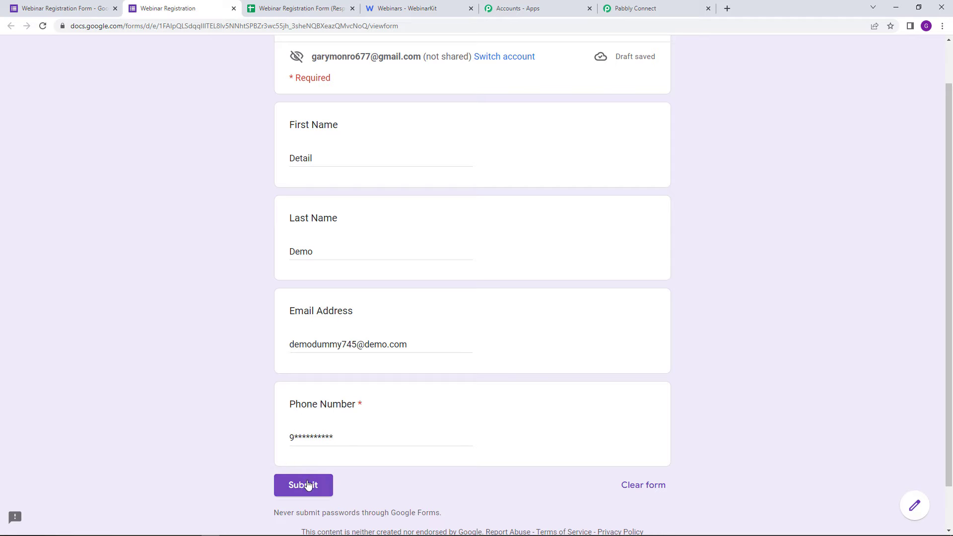
Step: Check the responses spreadsheet and the Pabbly workflow, then submit the filled-in test registration
{"action": "left_click", "coordinate": [288, 9]}
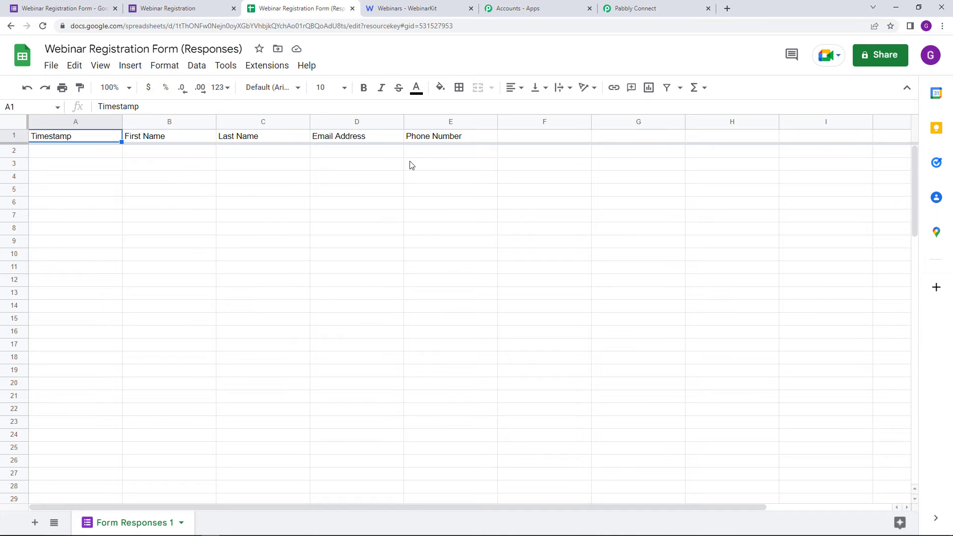
{"action": "left_click", "coordinate": [660, 7]}
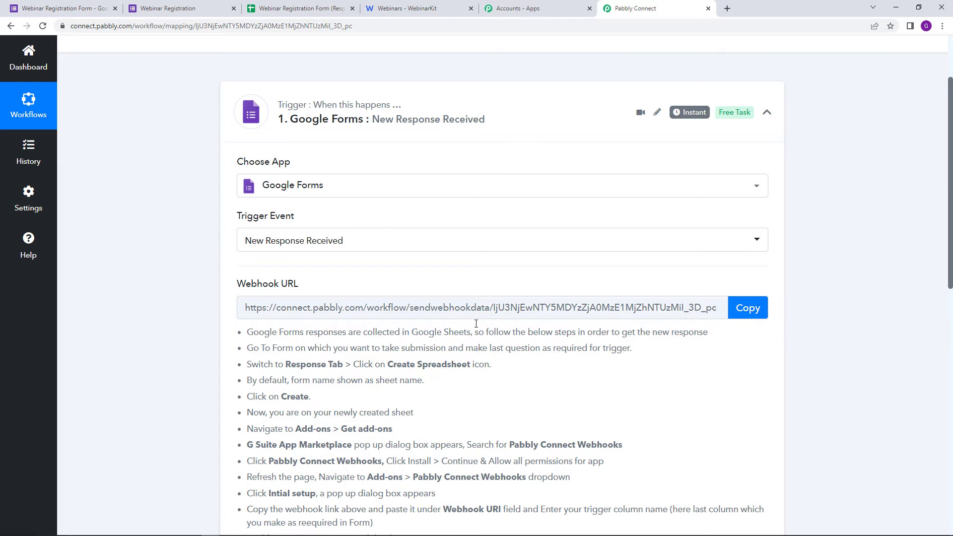
{"action": "scroll", "coordinate": [499, 357], "scroll_direction": "down", "scroll_amount": 5}
{"action": "scroll", "coordinate": [499, 357], "scroll_direction": "up", "scroll_amount": 2}
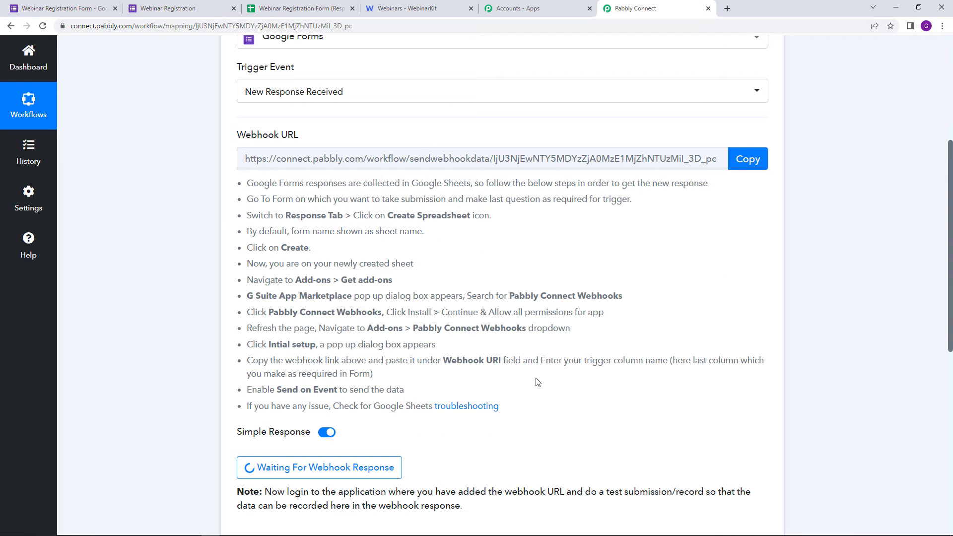
{"action": "left_click", "coordinate": [168, 8]}
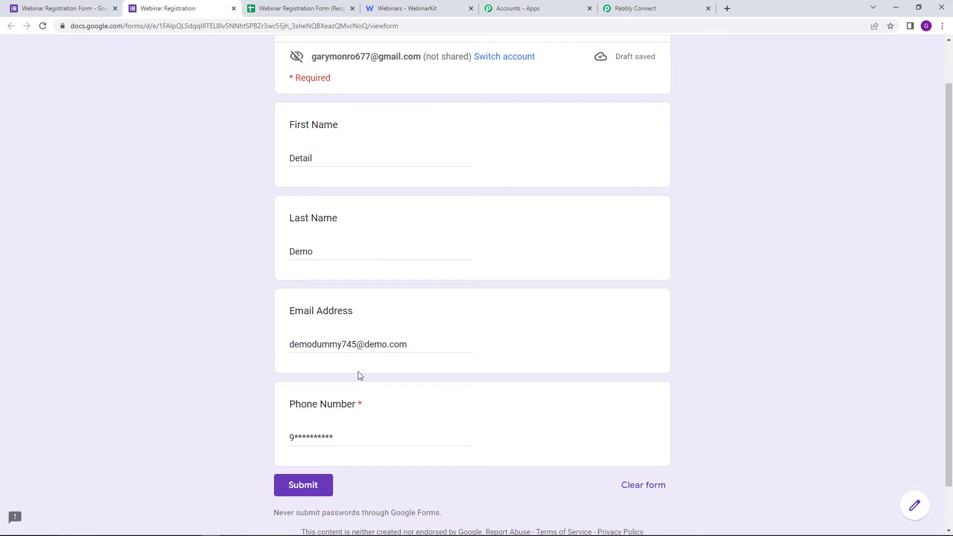
{"action": "left_click", "coordinate": [325, 486]}
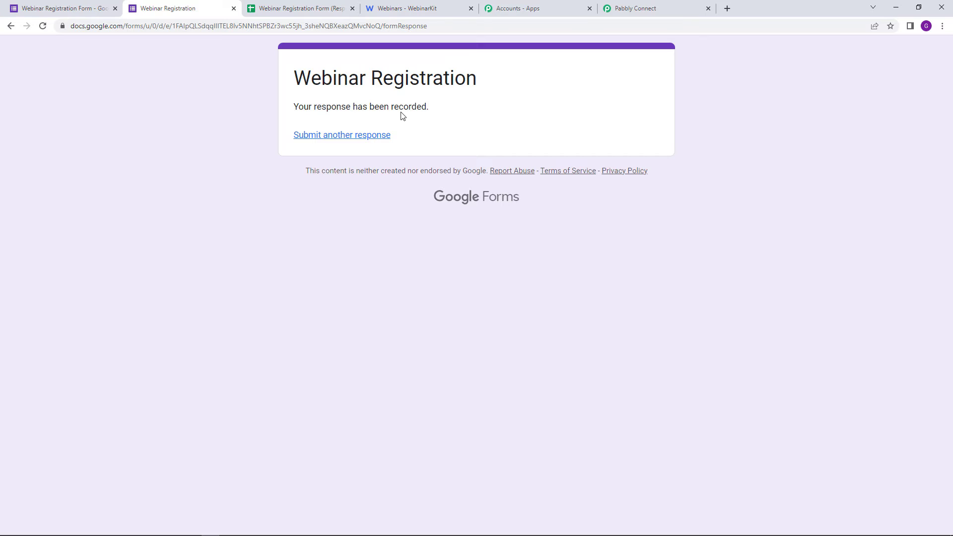
Step: Widen column D (Email Address) on the Responses sheet, then go back to the Pabbly Connect workflow
{"action": "left_click", "coordinate": [319, 4]}
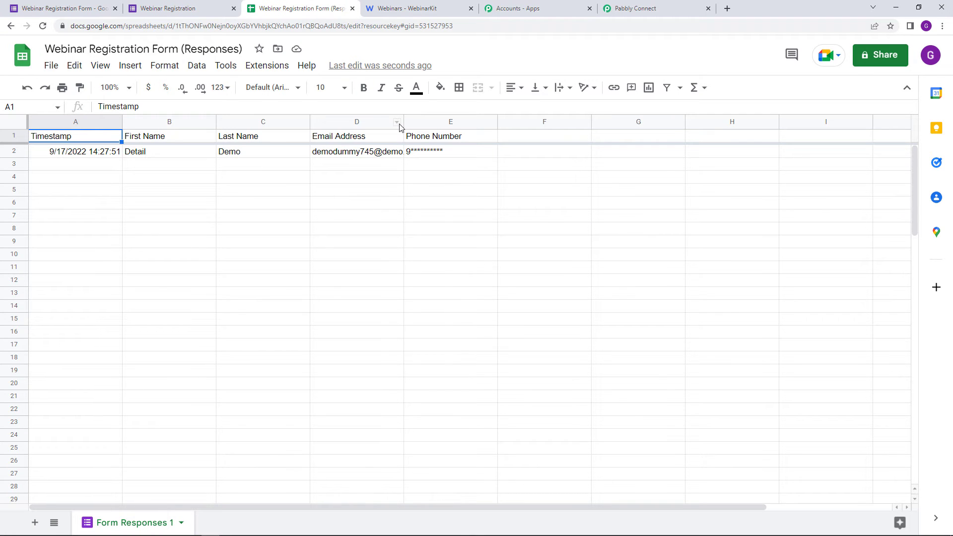
{"action": "left_click_drag", "start_coordinate": [404, 123], "coordinate": [436, 126]}
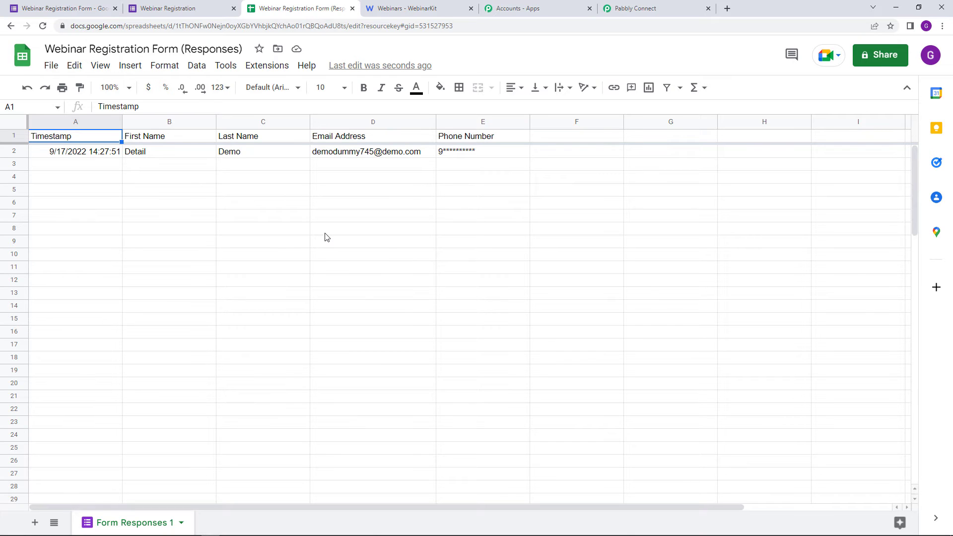
{"action": "left_click", "coordinate": [636, 4]}
{"action": "left_click_drag", "start_coordinate": [947, 259], "coordinate": [950, 392]}
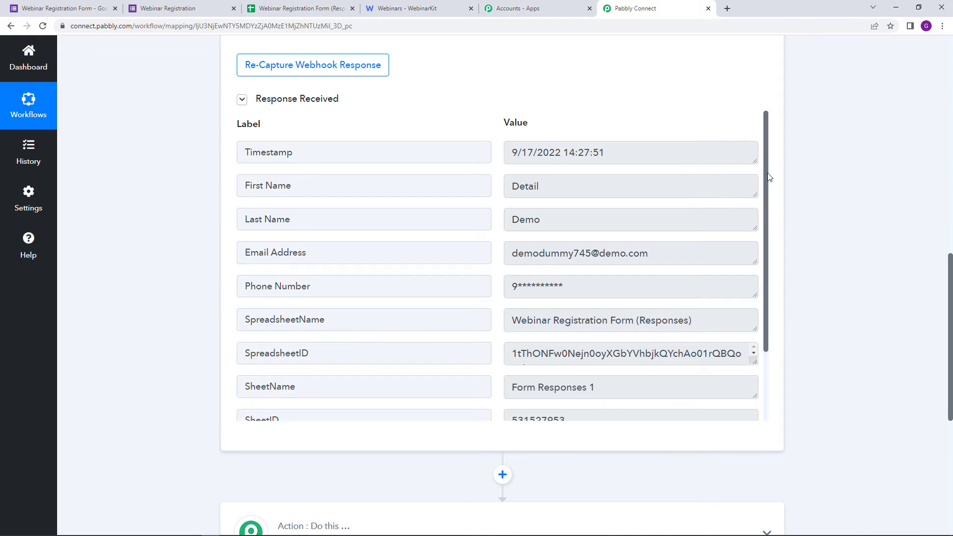
{"action": "left_click_drag", "start_coordinate": [768, 179], "coordinate": [768, 203]}
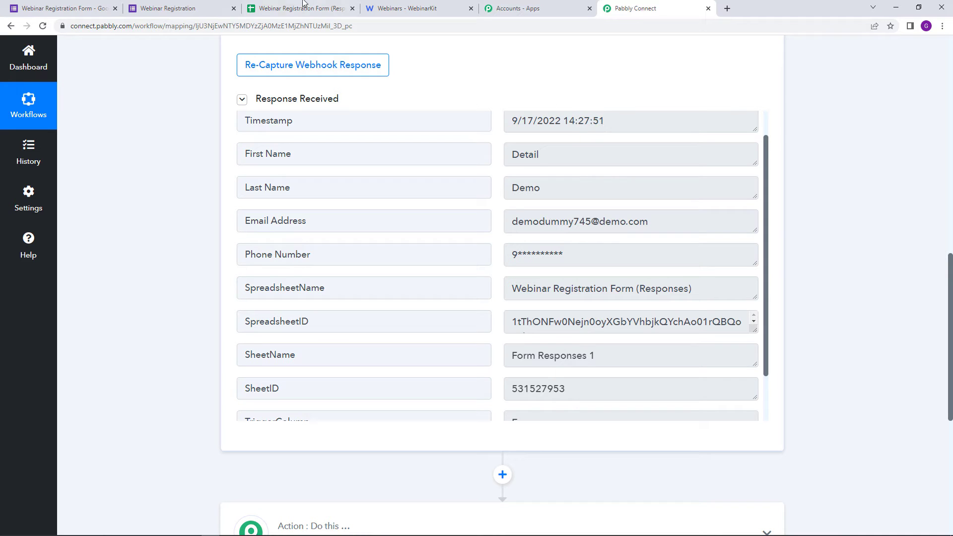
{"action": "left_click", "coordinate": [272, 5]}
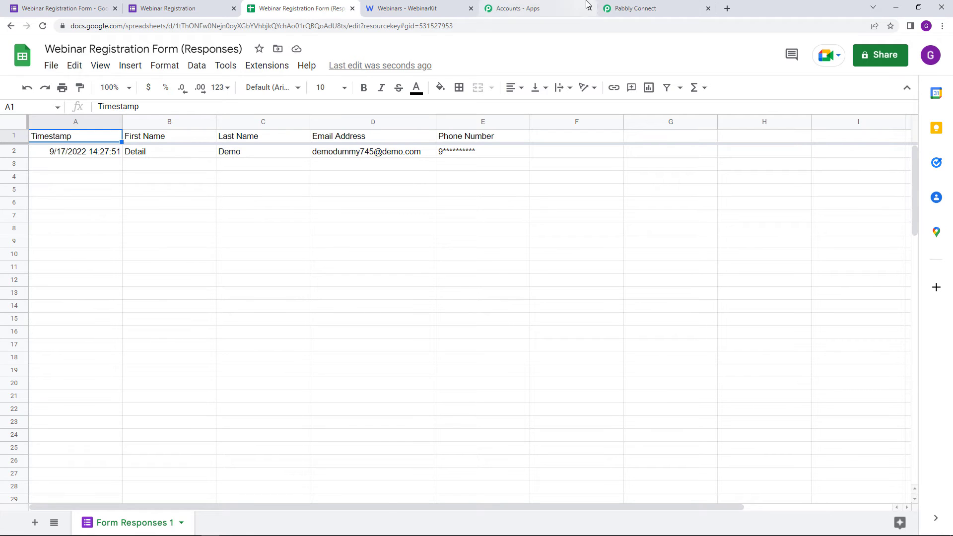
{"action": "left_click", "coordinate": [645, 9]}
{"action": "left_click_drag", "start_coordinate": [510, 154], "coordinate": [582, 159]}
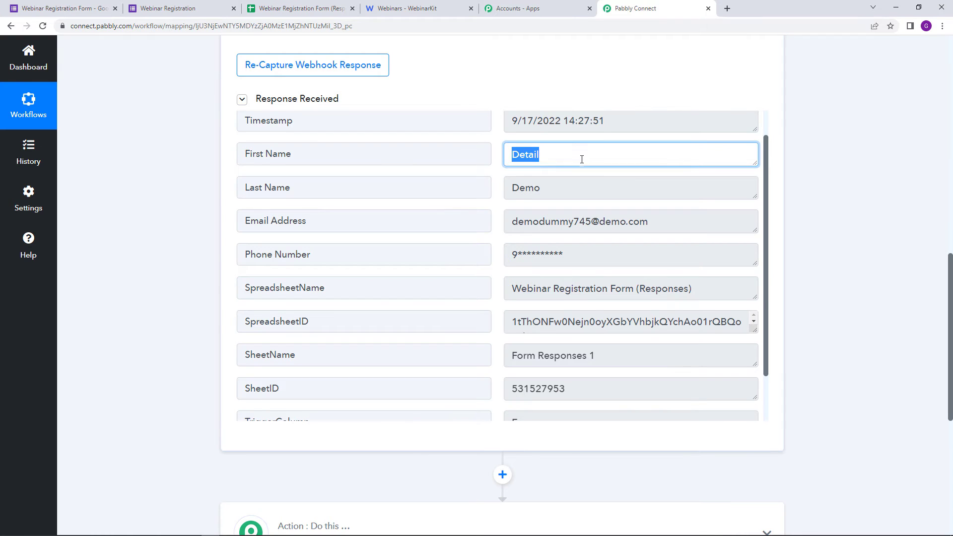
{"action": "left_click_drag", "start_coordinate": [514, 193], "coordinate": [575, 192]}
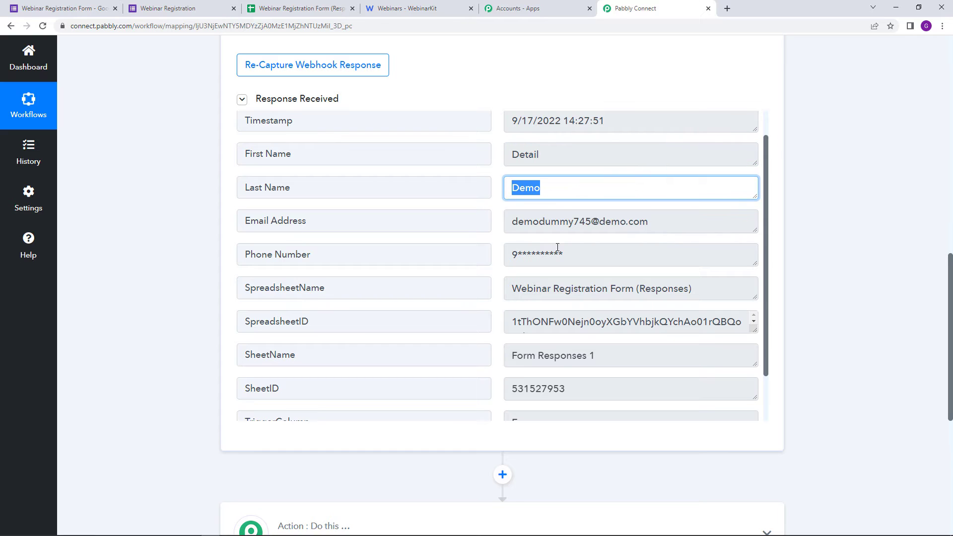
{"action": "left_click_drag", "start_coordinate": [516, 222], "coordinate": [654, 232]}
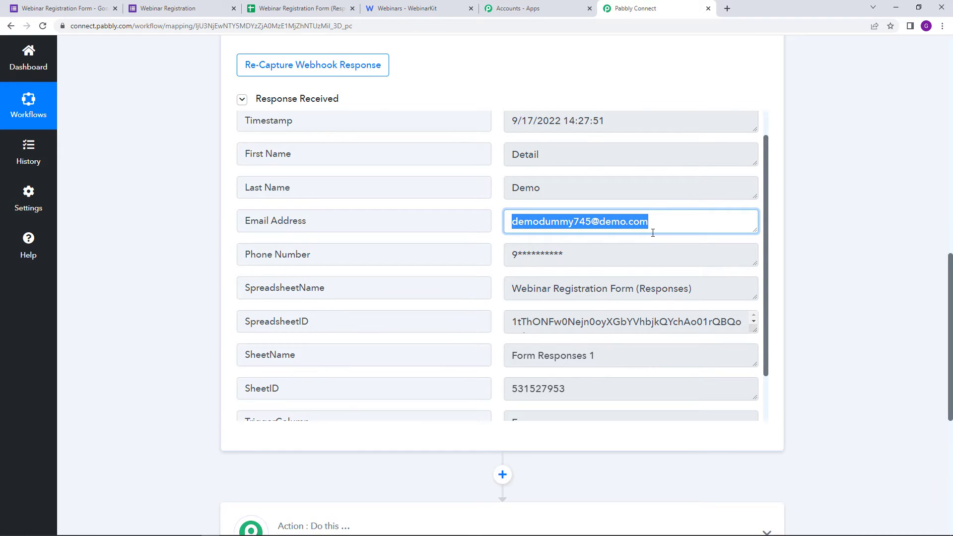
{"action": "left_click_drag", "start_coordinate": [514, 257], "coordinate": [632, 258]}
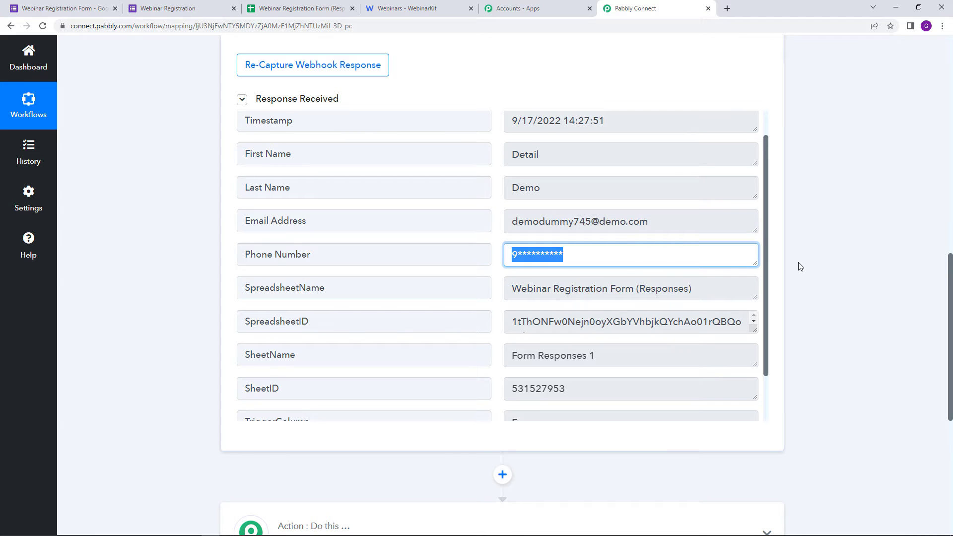
{"action": "scroll", "coordinate": [764, 269], "scroll_direction": "down", "scroll_amount": 2}
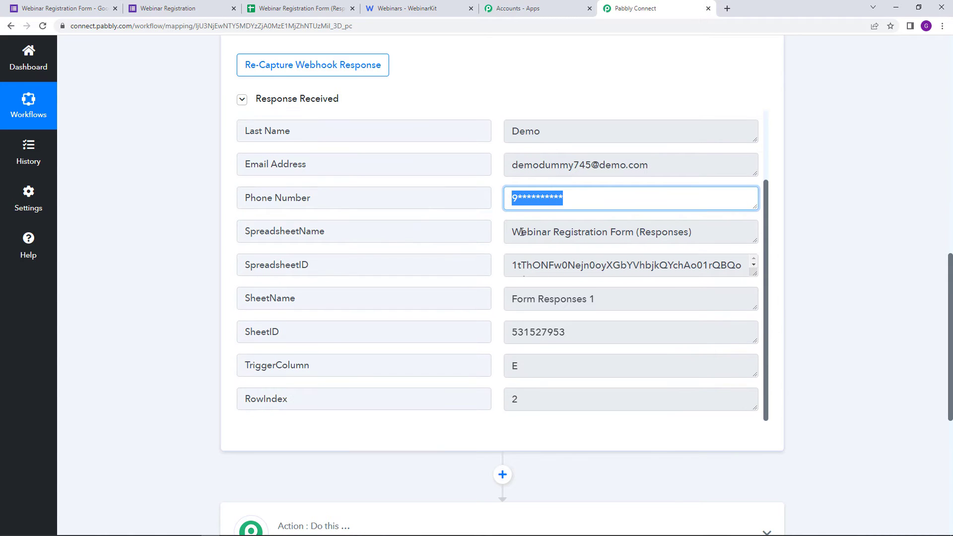
{"action": "left_click_drag", "start_coordinate": [512, 231], "coordinate": [738, 233]}
{"action": "left_click", "coordinate": [726, 228]}
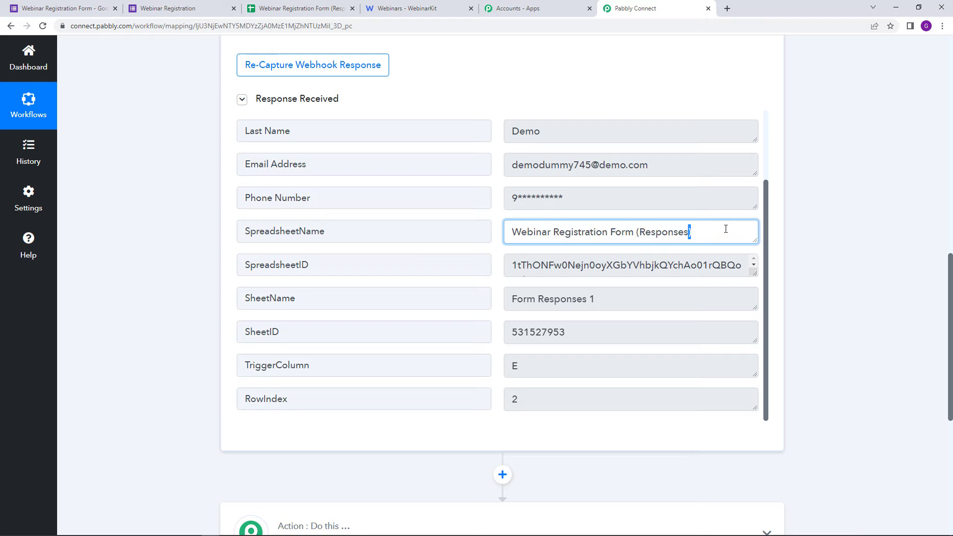
{"action": "scroll", "coordinate": [838, 313], "scroll_direction": "down", "scroll_amount": 1}
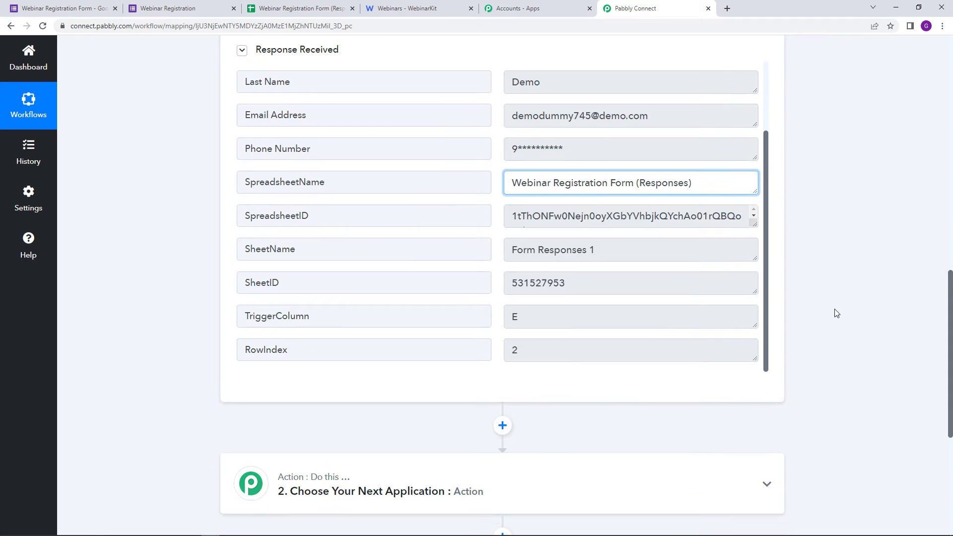
{"action": "scroll", "coordinate": [835, 313], "scroll_direction": "up", "scroll_amount": 3}
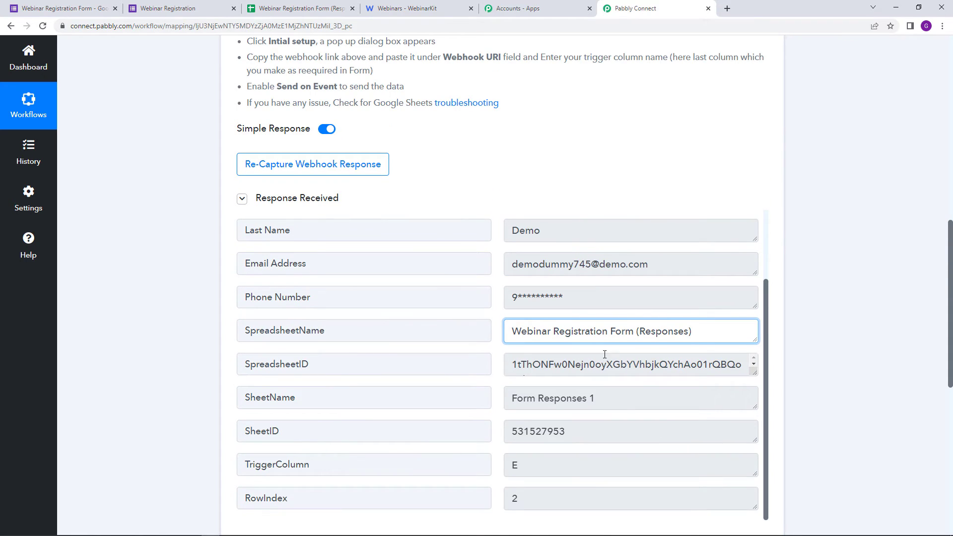
{"action": "scroll", "coordinate": [604, 354], "scroll_direction": "down", "scroll_amount": 2}
{"action": "left_click", "coordinate": [810, 301]}
{"action": "scroll", "coordinate": [800, 319], "scroll_direction": "up", "scroll_amount": 4}
{"action": "scroll", "coordinate": [557, 209], "scroll_direction": "down", "scroll_amount": 7}
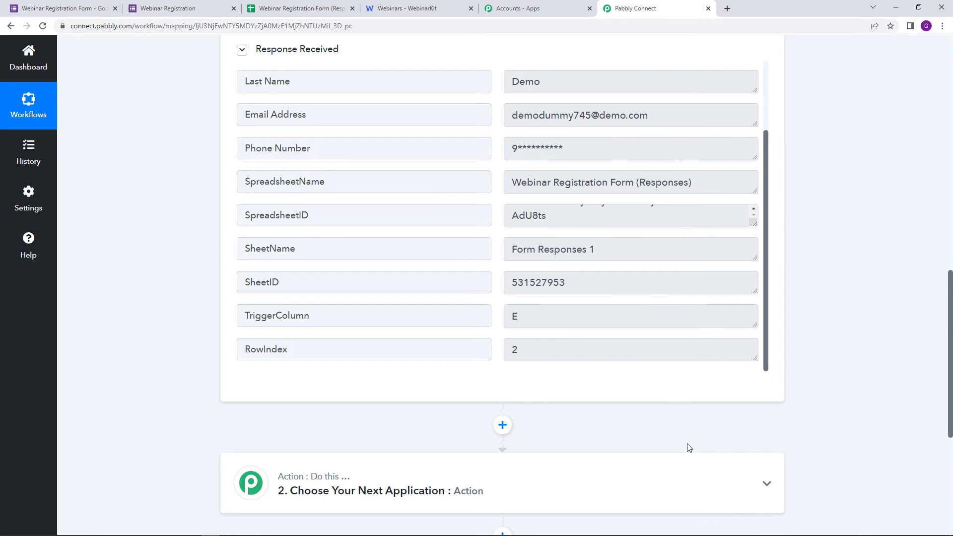
{"action": "scroll", "coordinate": [687, 446], "scroll_direction": "down", "scroll_amount": 2}
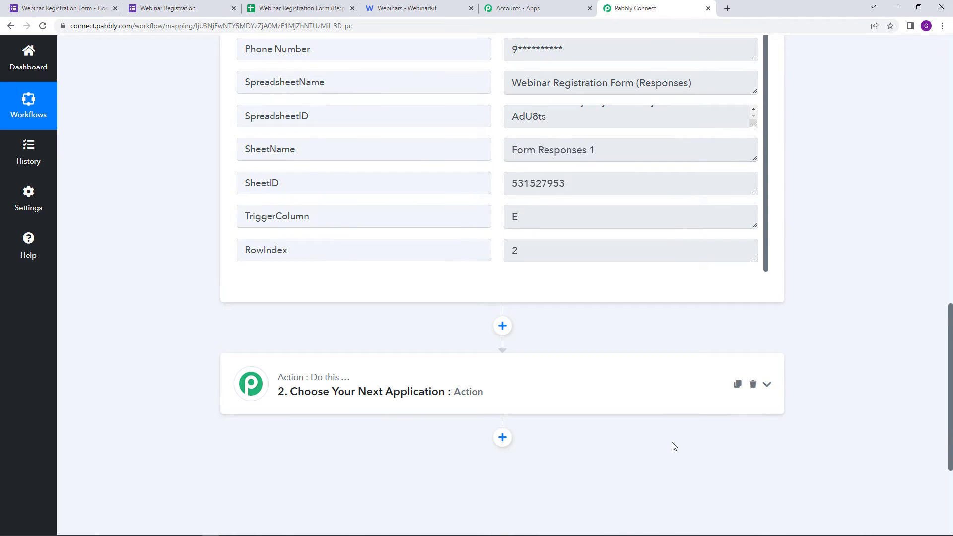
Step: Search 'webin', pick WebinarKit as the second step's app, and choose New Webinar Registration
{"action": "scroll", "coordinate": [496, 392], "scroll_direction": "down", "scroll_amount": 1}
{"action": "left_click", "coordinate": [405, 343]}
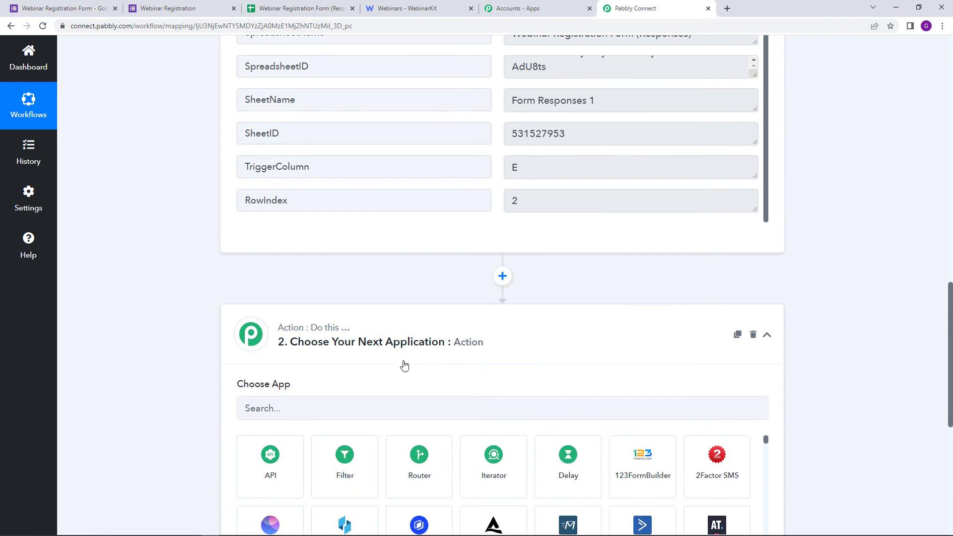
{"action": "left_click", "coordinate": [369, 300]}
{"action": "type", "text": "webim"}
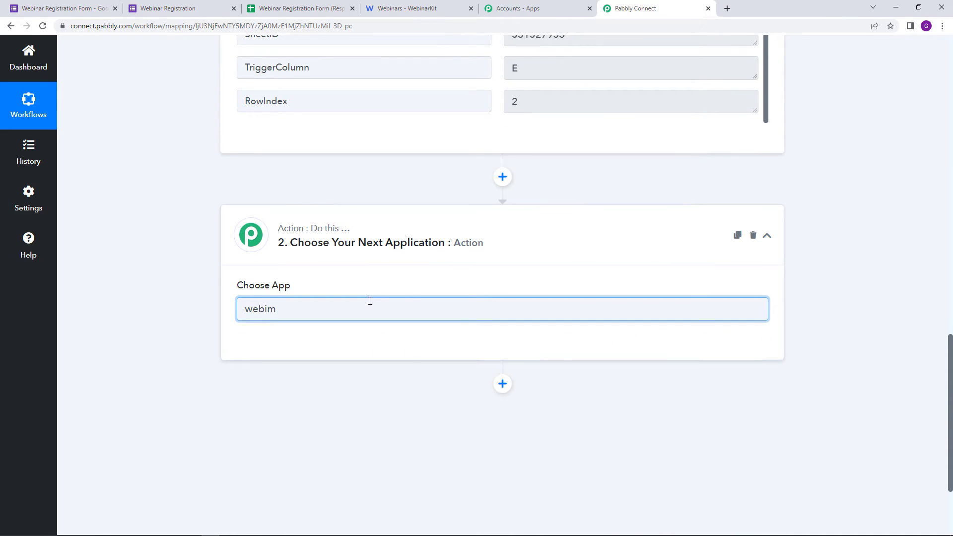
{"action": "key", "text": "BackSpace"}
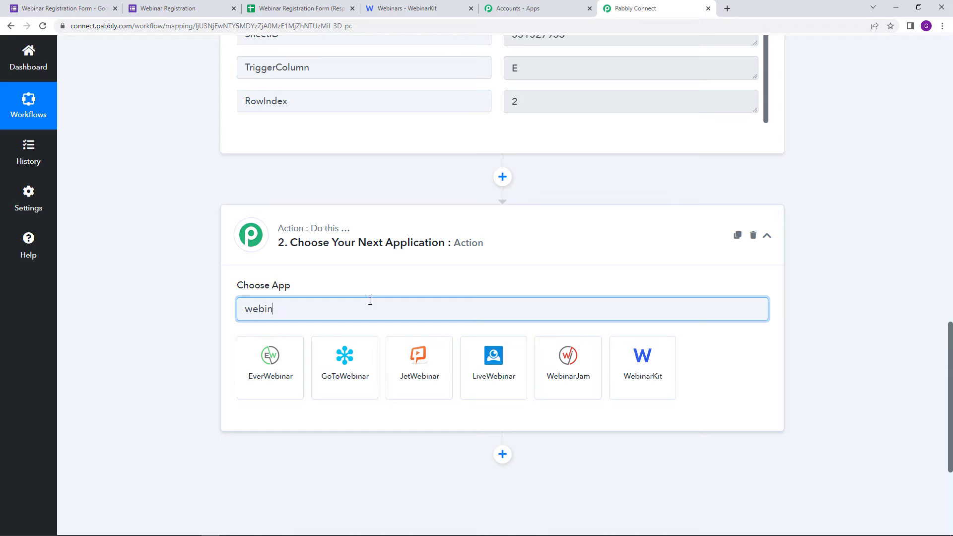
{"action": "left_click", "coordinate": [650, 391]}
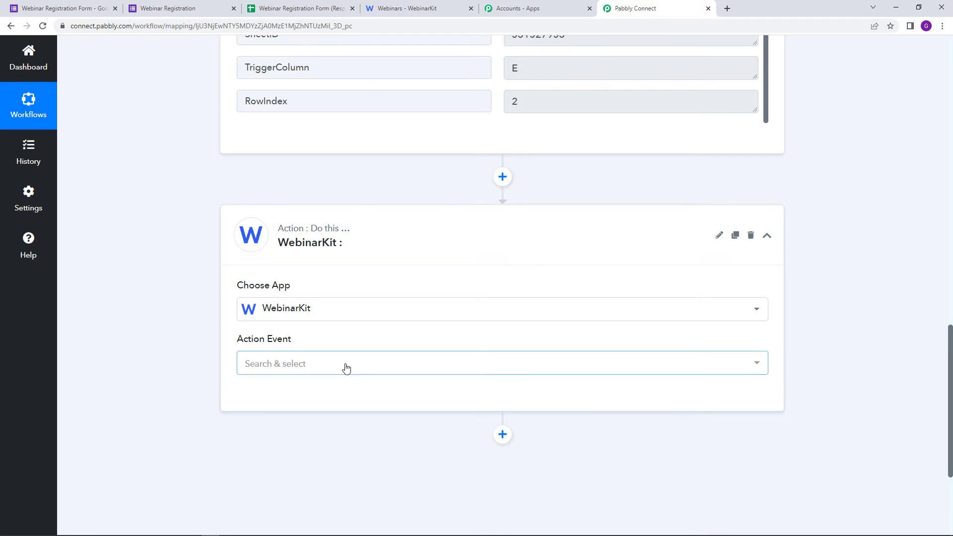
{"action": "left_click", "coordinate": [346, 368]}
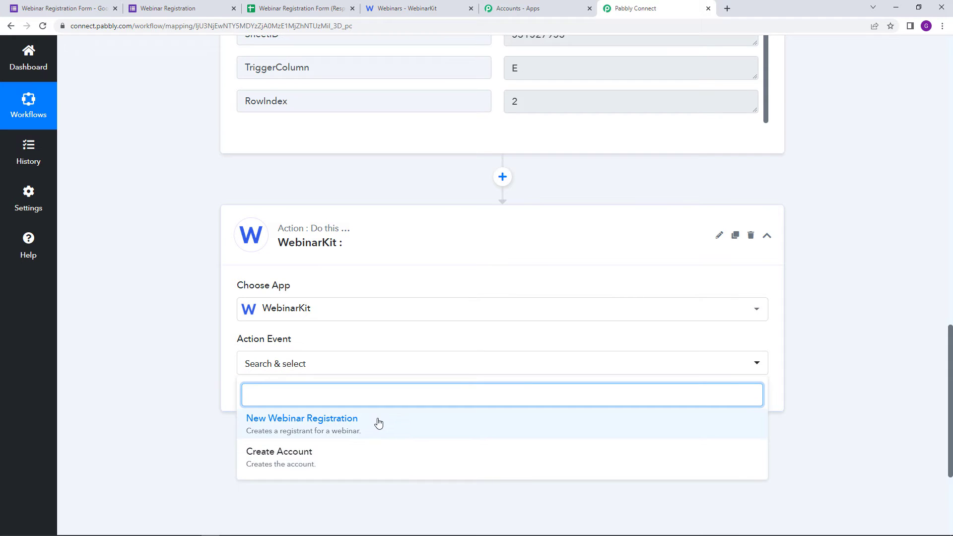
{"action": "left_click", "coordinate": [363, 422]}
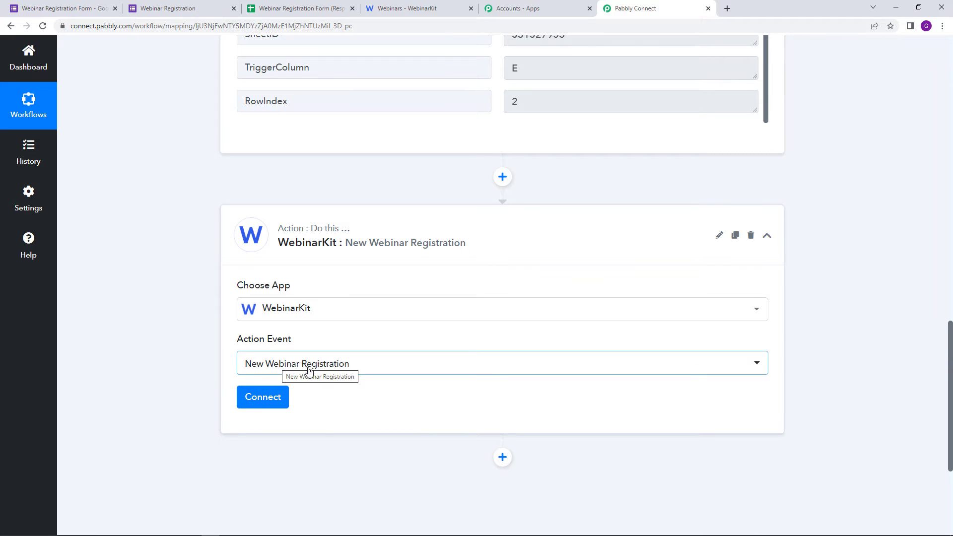
Step: Start a new WebinarKit connection (WebinarKit #4), then switch to the WebinarKit webinars tab
{"action": "left_click", "coordinate": [272, 395]}
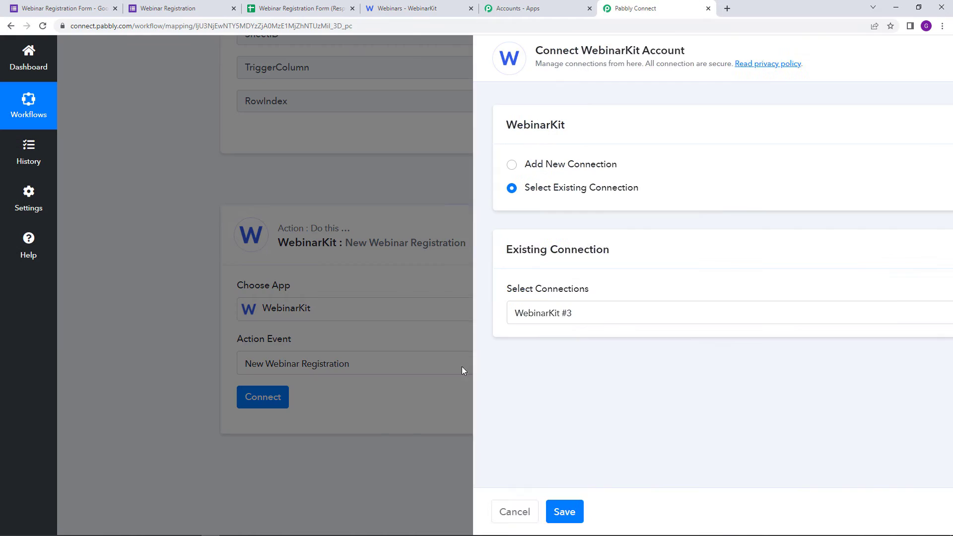
{"action": "left_click", "coordinate": [441, 166]}
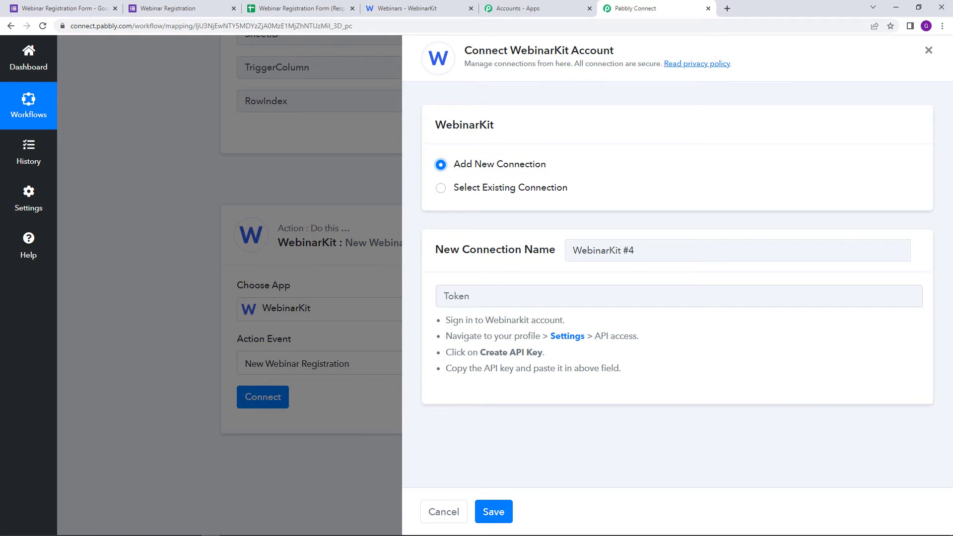
{"action": "left_click", "coordinate": [390, 6]}
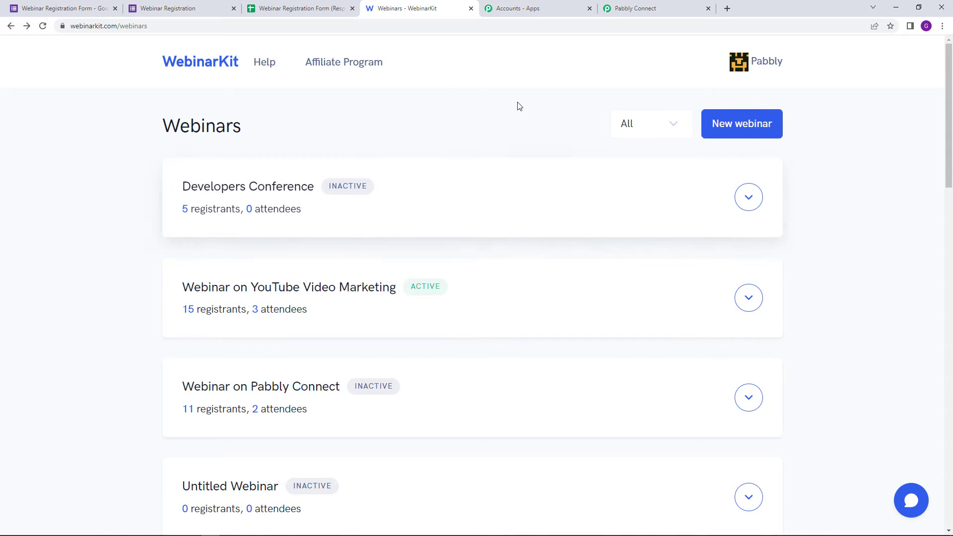
Step: Copy the Private API key from API access on WebinarKit's Settings page
{"action": "left_click", "coordinate": [753, 64]}
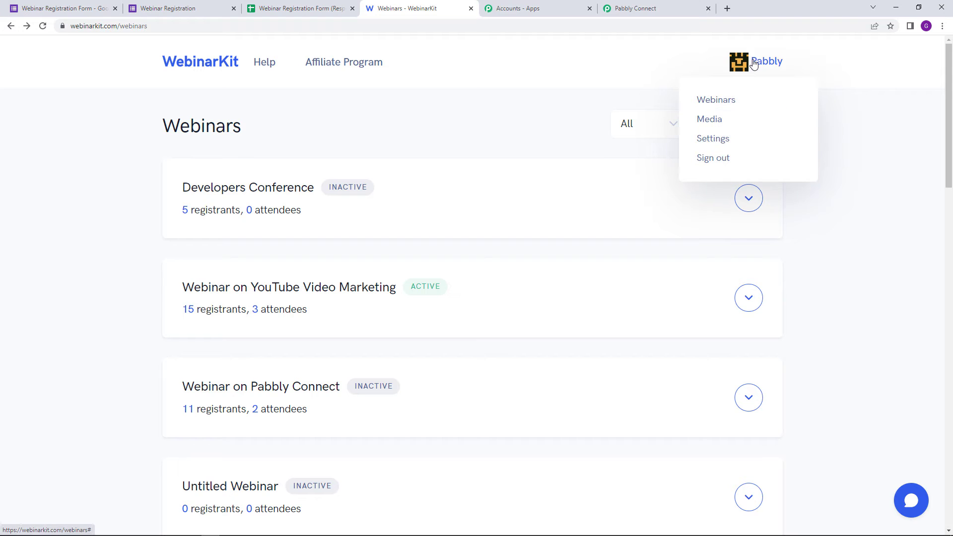
{"action": "left_click", "coordinate": [746, 139]}
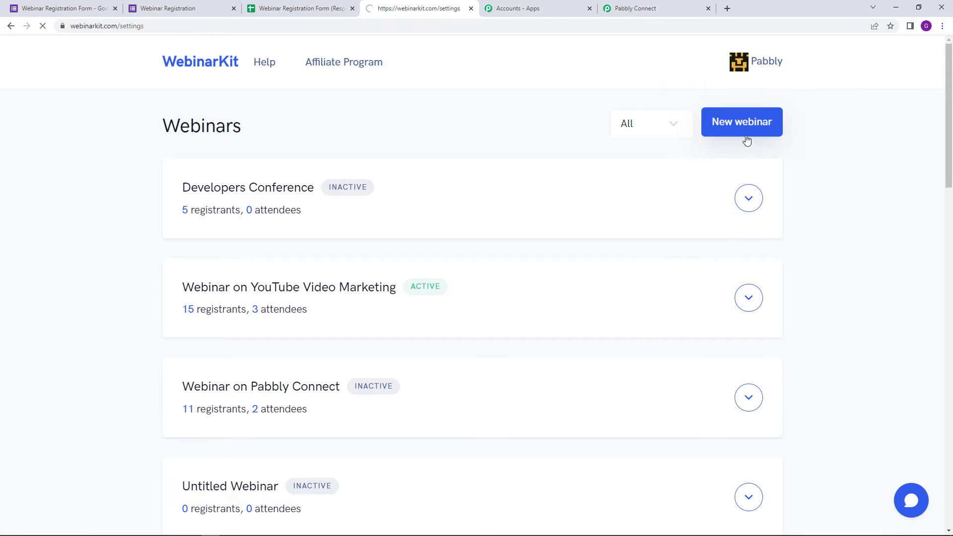
{"action": "scroll", "coordinate": [377, 228], "scroll_direction": "down", "scroll_amount": 8}
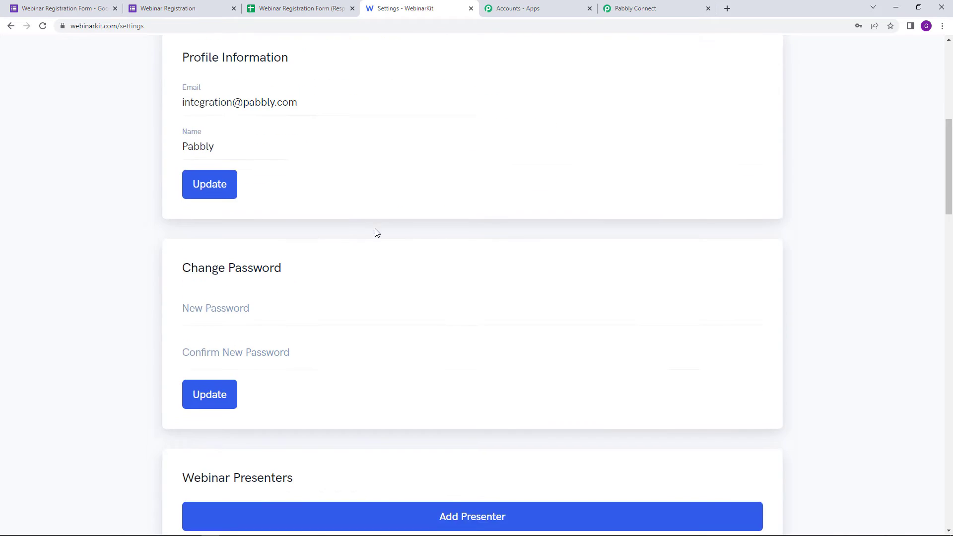
{"action": "scroll", "coordinate": [376, 233], "scroll_direction": "down", "scroll_amount": 20}
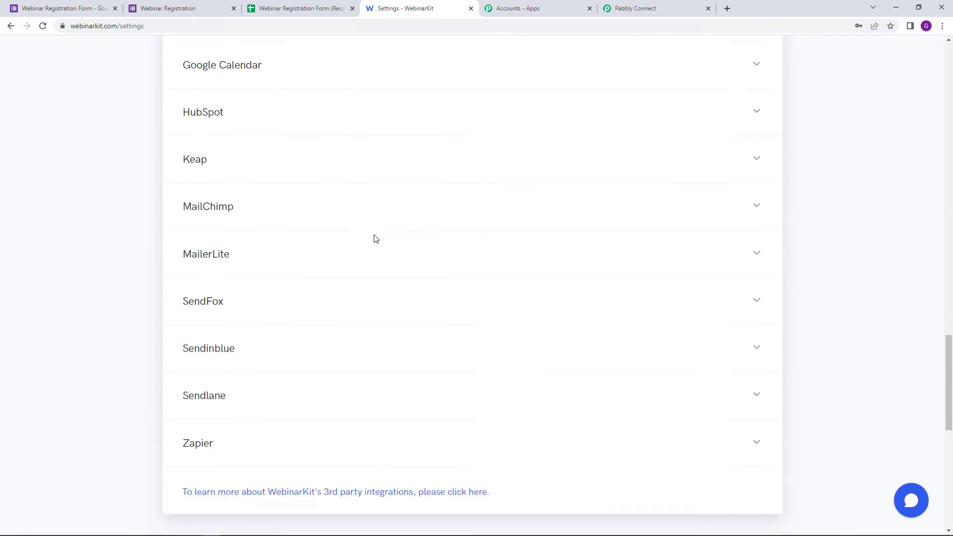
{"action": "scroll", "coordinate": [375, 240], "scroll_direction": "down", "scroll_amount": 11}
{"action": "scroll", "coordinate": [382, 238], "scroll_direction": "up", "scroll_amount": 4}
{"action": "scroll", "coordinate": [327, 276], "scroll_direction": "down", "scroll_amount": 4}
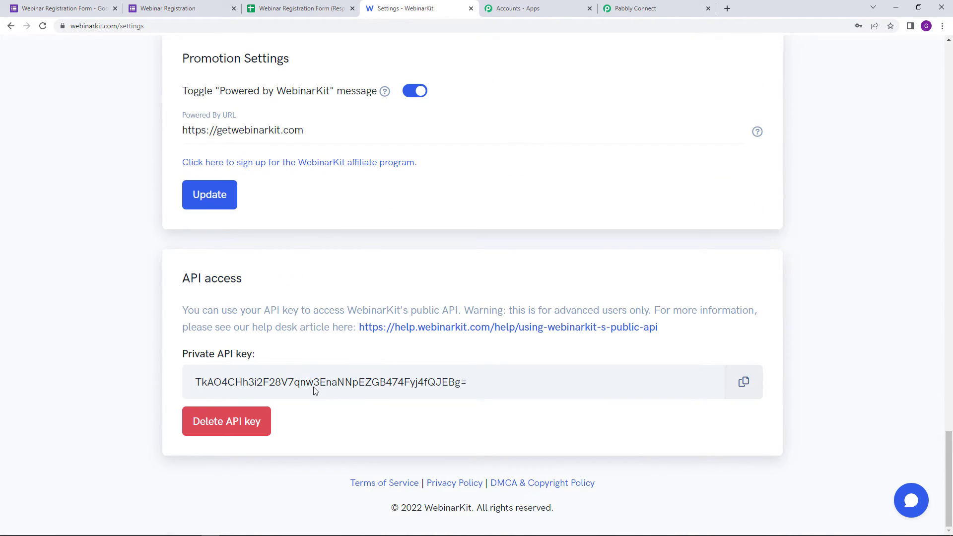
{"action": "left_click", "coordinate": [743, 383]}
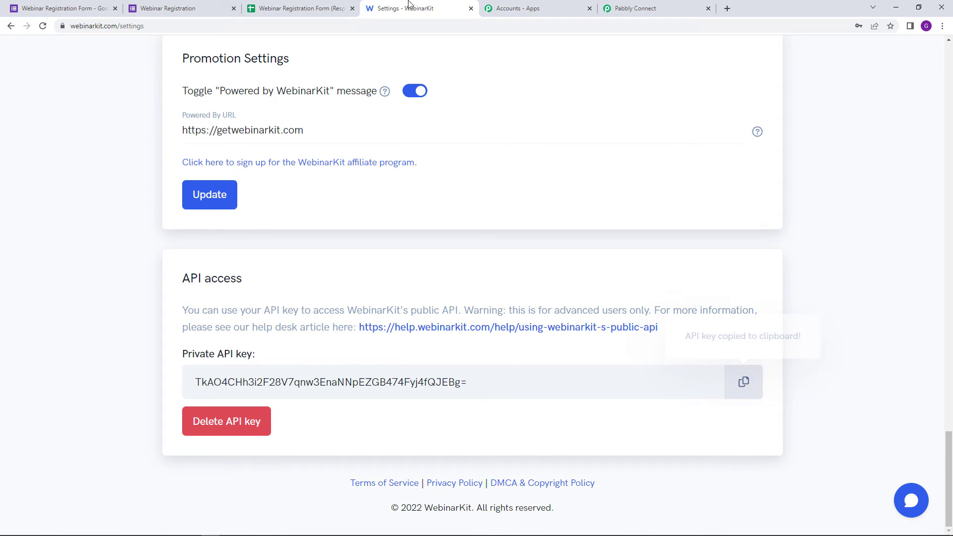
{"action": "left_click", "coordinate": [631, 8]}
Step: Paste the copied API key into the Token field and save the WebinarKit connection
{"action": "right_click", "coordinate": [440, 305]}
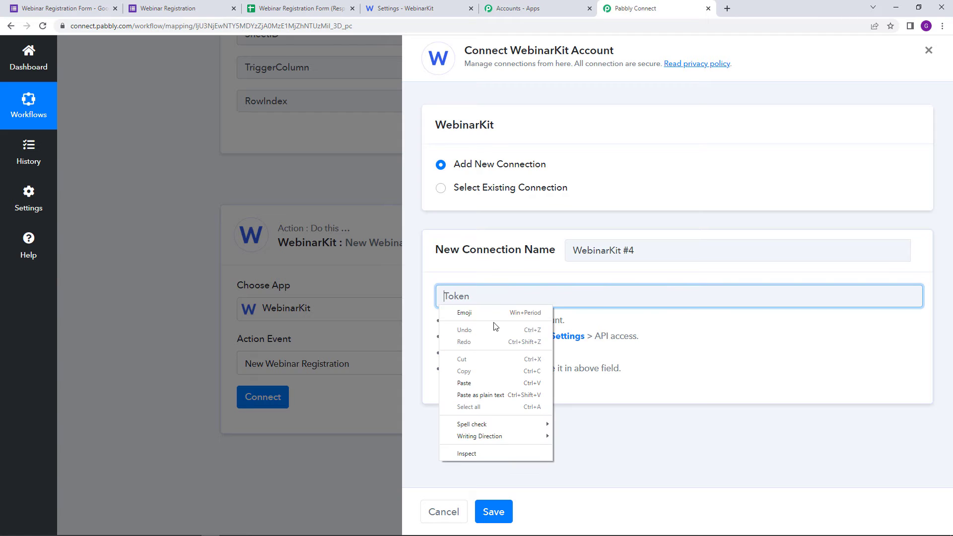
{"action": "left_click", "coordinate": [494, 386]}
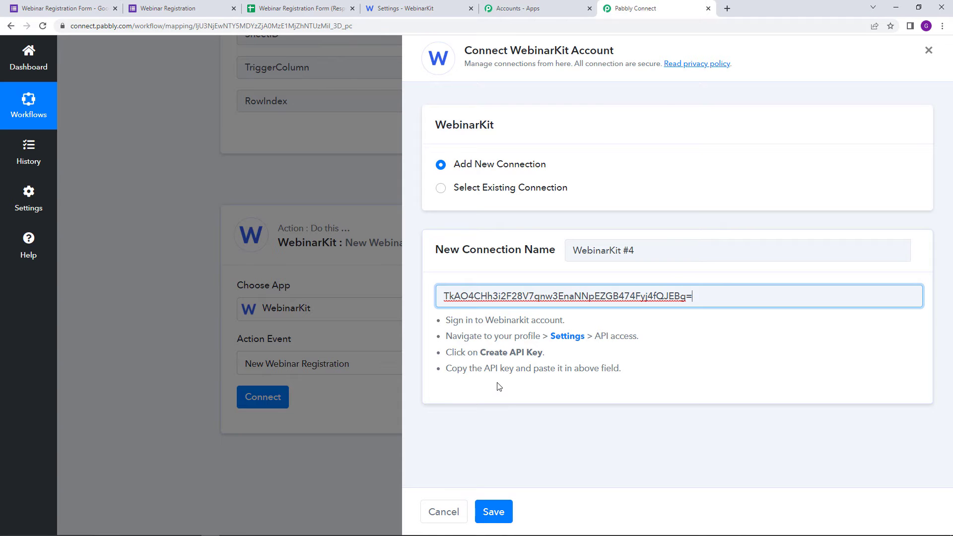
{"action": "left_click", "coordinate": [494, 512]}
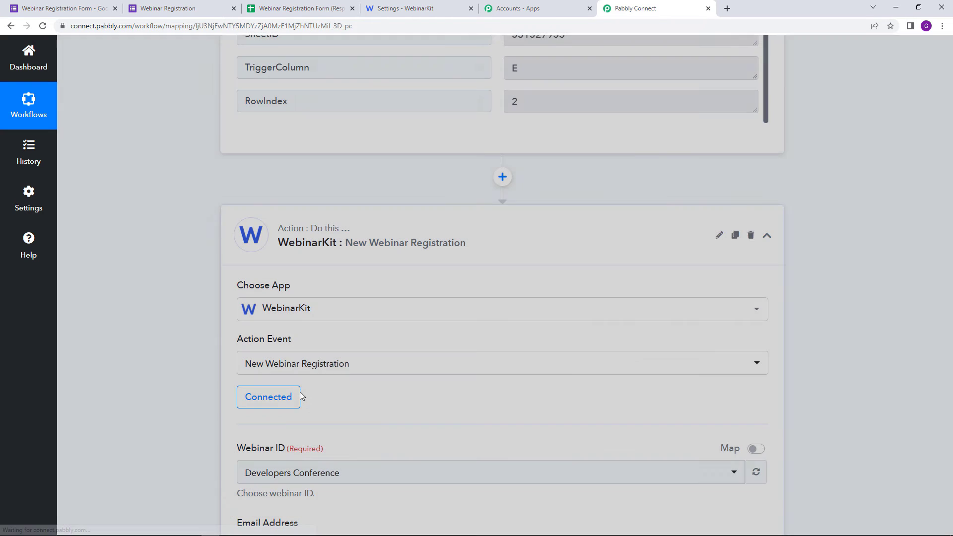
Step: Browse the loaded Webinar ID list, then return to the WebinarKit settings tab
{"action": "scroll", "coordinate": [395, 411], "scroll_direction": "down", "scroll_amount": 4}
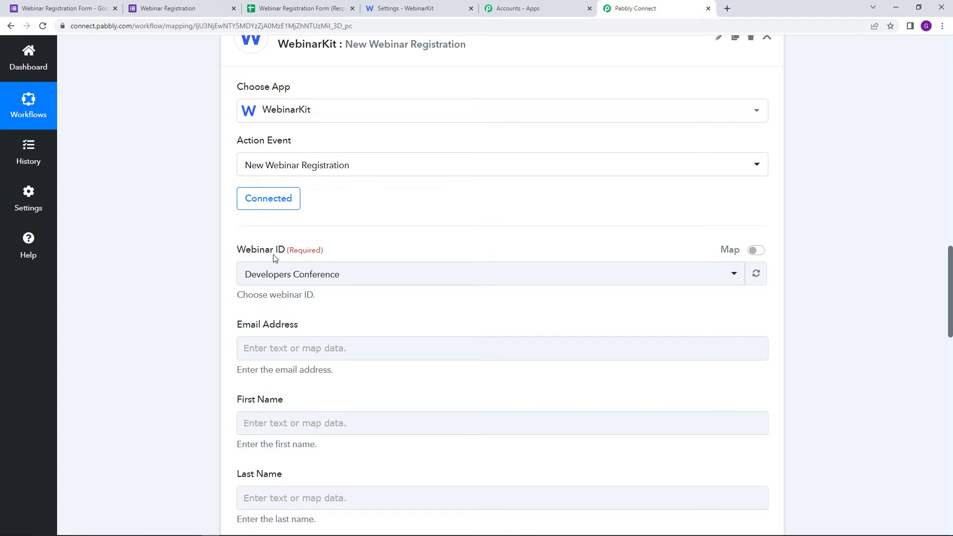
{"action": "left_click", "coordinate": [538, 273]}
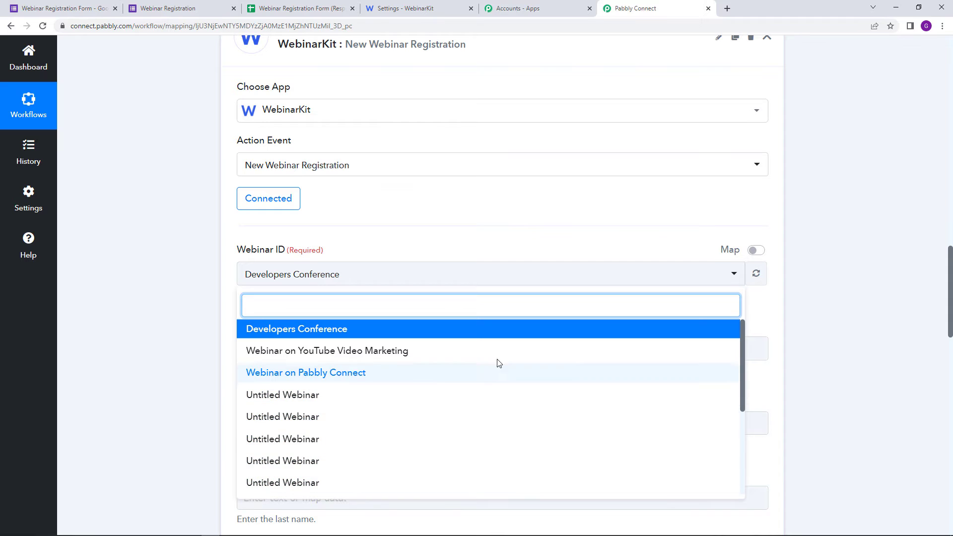
{"action": "scroll", "coordinate": [417, 428], "scroll_direction": "down", "scroll_amount": 5}
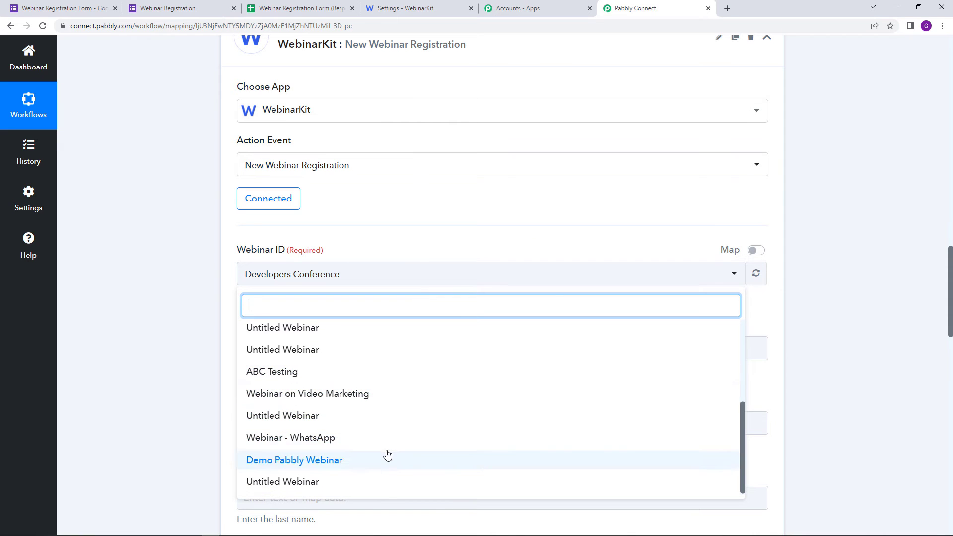
{"action": "scroll", "coordinate": [385, 453], "scroll_direction": "up", "scroll_amount": 5}
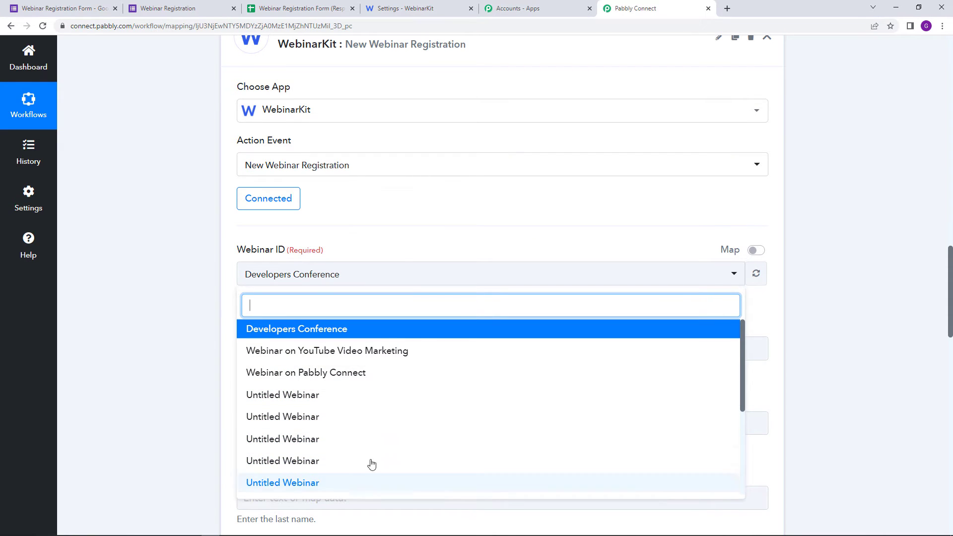
{"action": "left_click", "coordinate": [431, 8]}
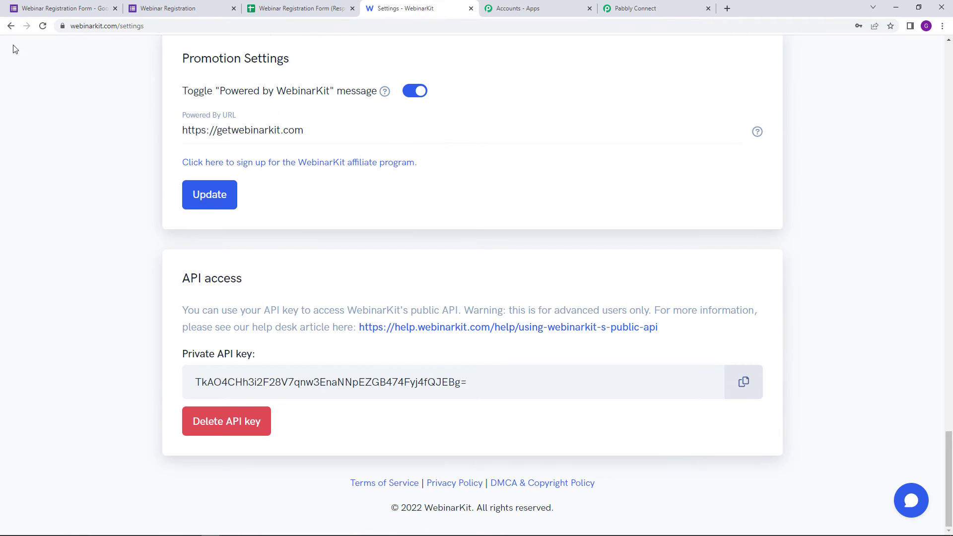
Step: Open analytics for Webinar on YouTube Video Marketing and scroll to its registrants table
{"action": "left_click", "coordinate": [11, 26]}
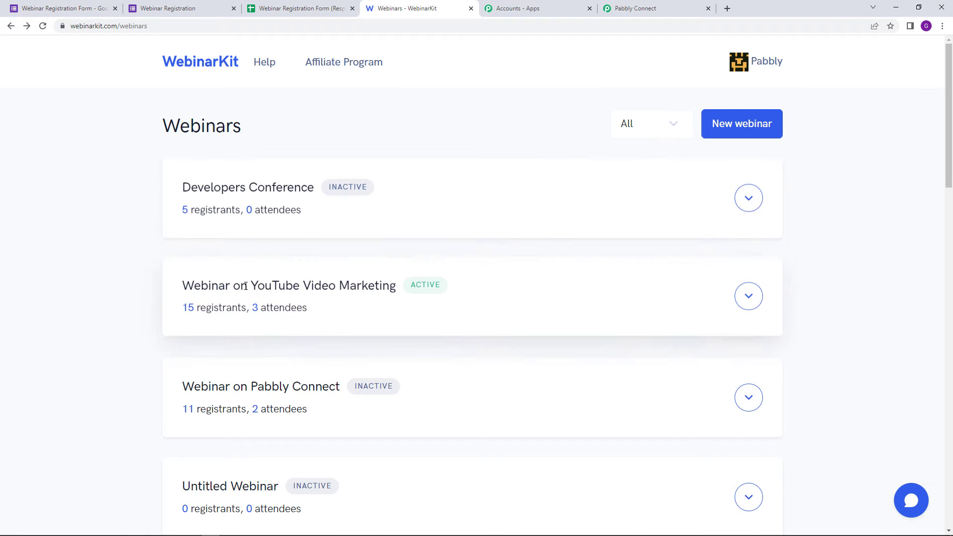
{"action": "scroll", "coordinate": [338, 313], "scroll_direction": "down", "scroll_amount": 7}
{"action": "scroll", "coordinate": [341, 253], "scroll_direction": "up", "scroll_amount": 5}
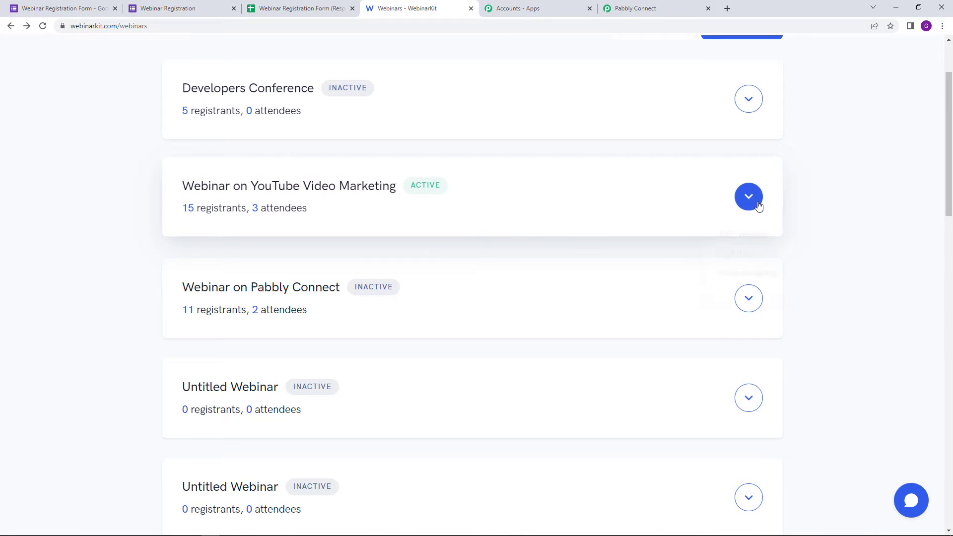
{"action": "left_click", "coordinate": [765, 278]}
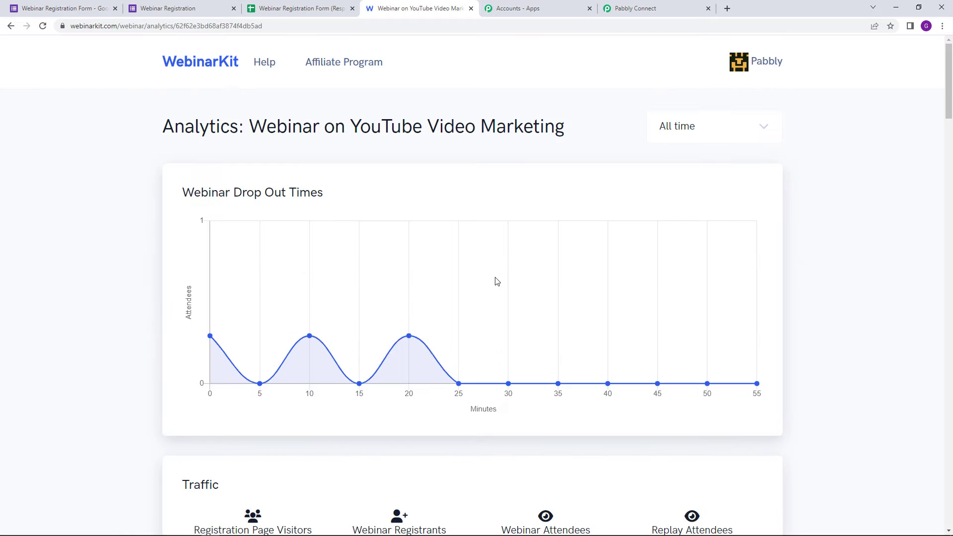
{"action": "scroll", "coordinate": [496, 281], "scroll_direction": "down", "scroll_amount": 20}
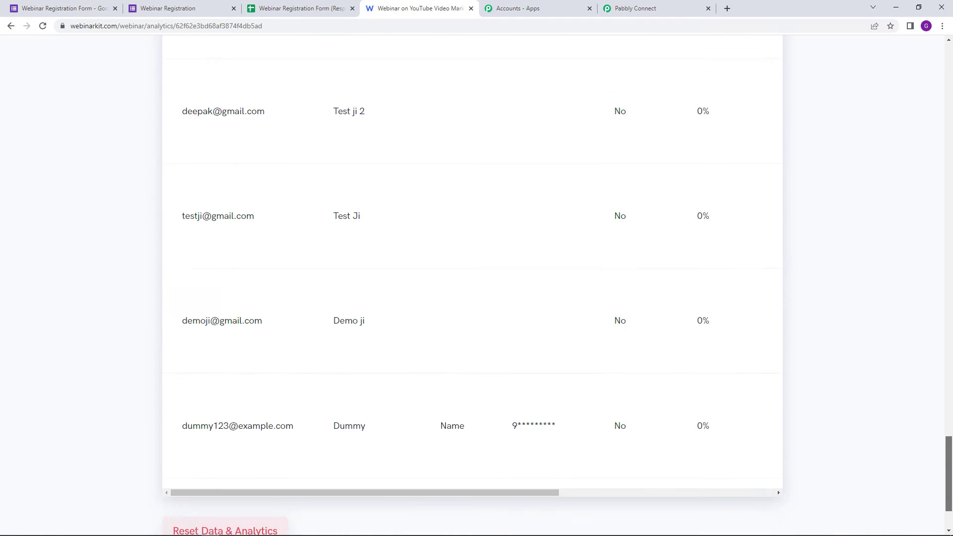
{"action": "scroll", "coordinate": [424, 329], "scroll_direction": "down", "scroll_amount": 2}
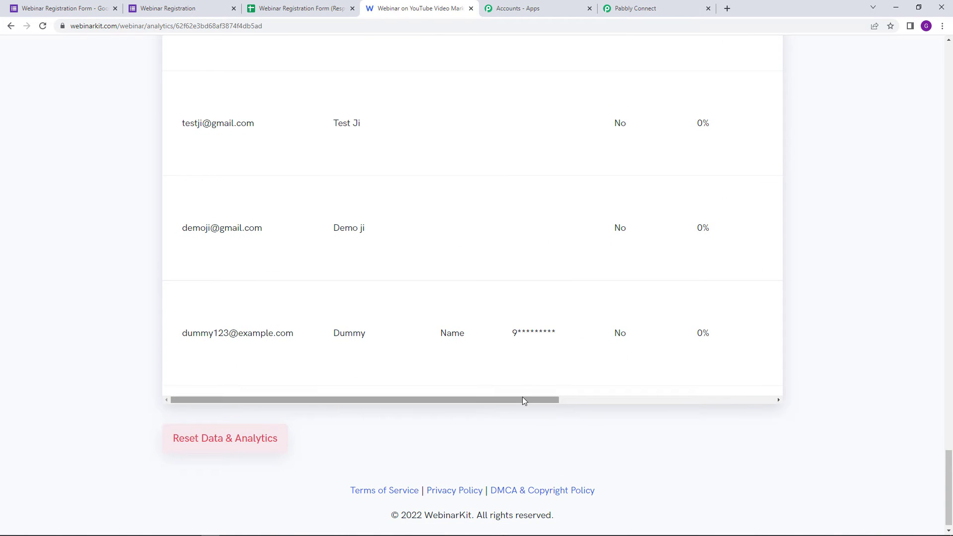
{"action": "scroll", "coordinate": [447, 183], "scroll_direction": "up", "scroll_amount": 5}
{"action": "scroll", "coordinate": [431, 304], "scroll_direction": "down", "scroll_amount": 5}
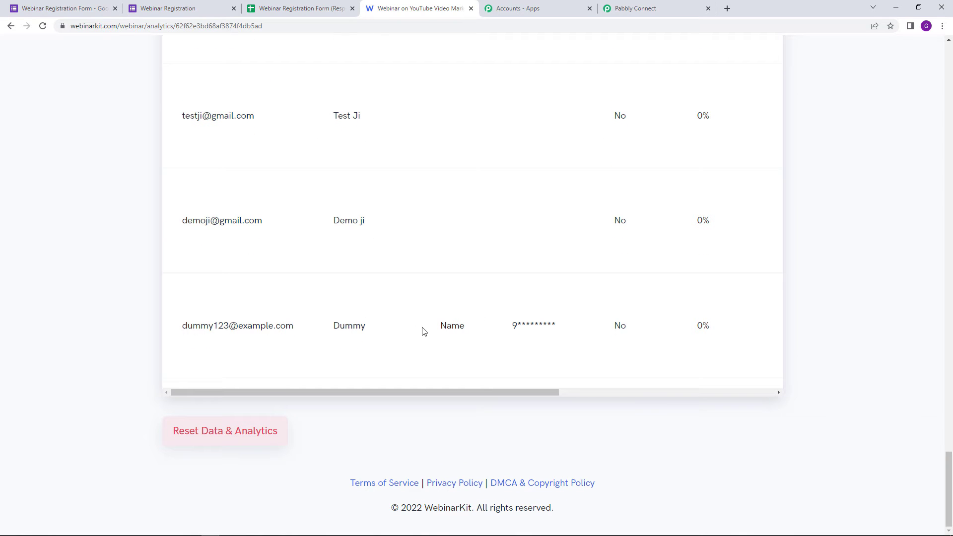
Step: Highlight the last registrant's email address, name and masked phone in the table
{"action": "left_click_drag", "start_coordinate": [441, 392], "coordinate": [344, 413]}
{"action": "left_click_drag", "start_coordinate": [184, 327], "coordinate": [368, 331]}
{"action": "left_click", "coordinate": [332, 341]}
{"action": "left_click_drag", "start_coordinate": [442, 328], "coordinate": [570, 334]}
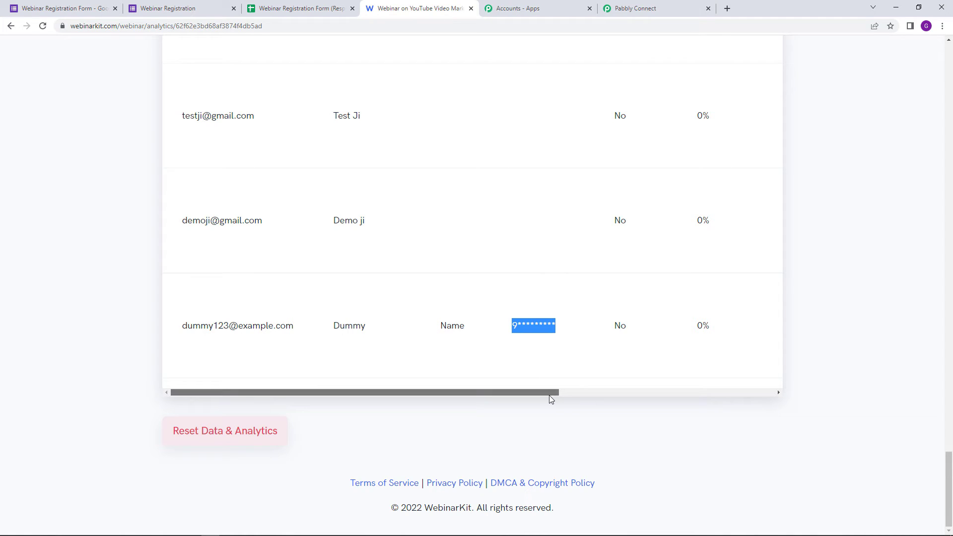
{"action": "left_click_drag", "start_coordinate": [549, 396], "coordinate": [521, 393]}
{"action": "left_click", "coordinate": [193, 321]}
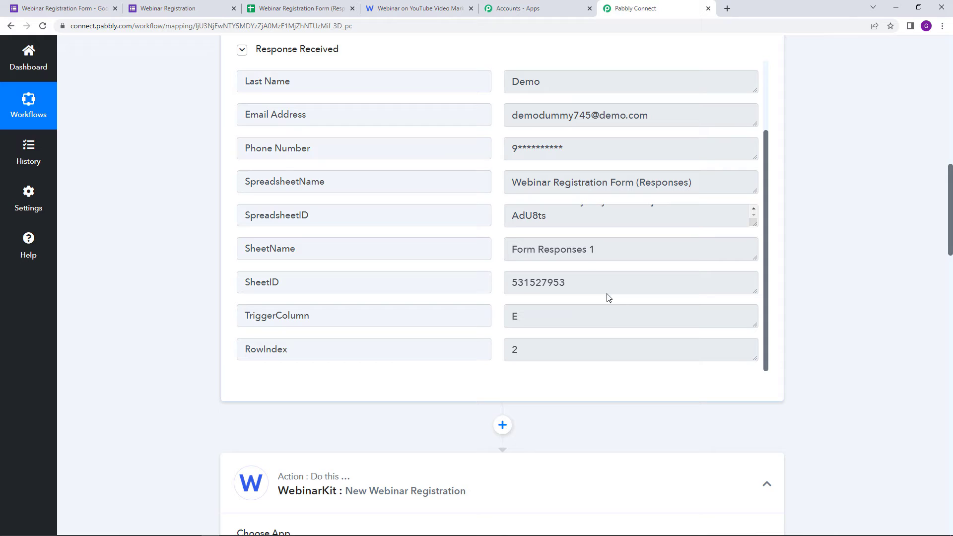
{"action": "left_click_drag", "start_coordinate": [515, 118], "coordinate": [584, 123]}
{"action": "left_click", "coordinate": [819, 144]}
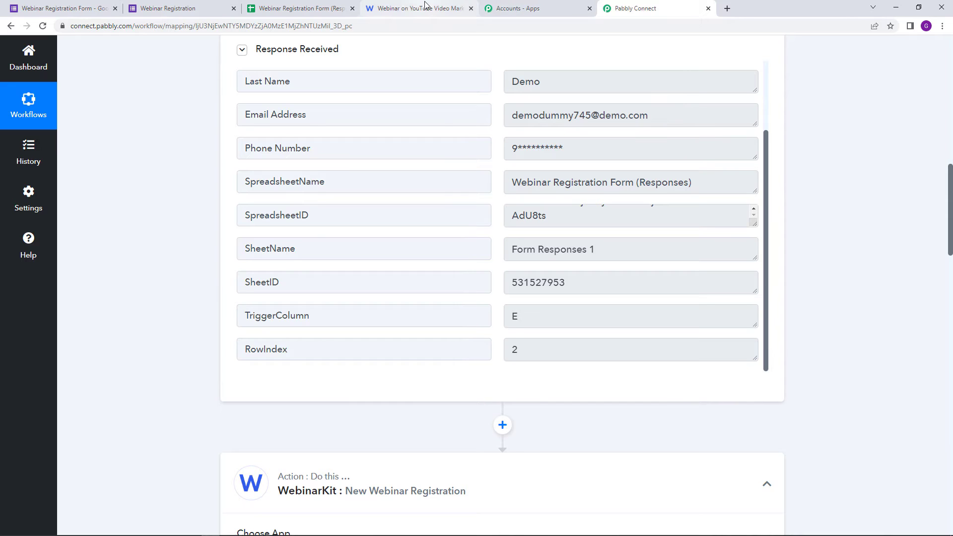
{"action": "left_click", "coordinate": [408, 7]}
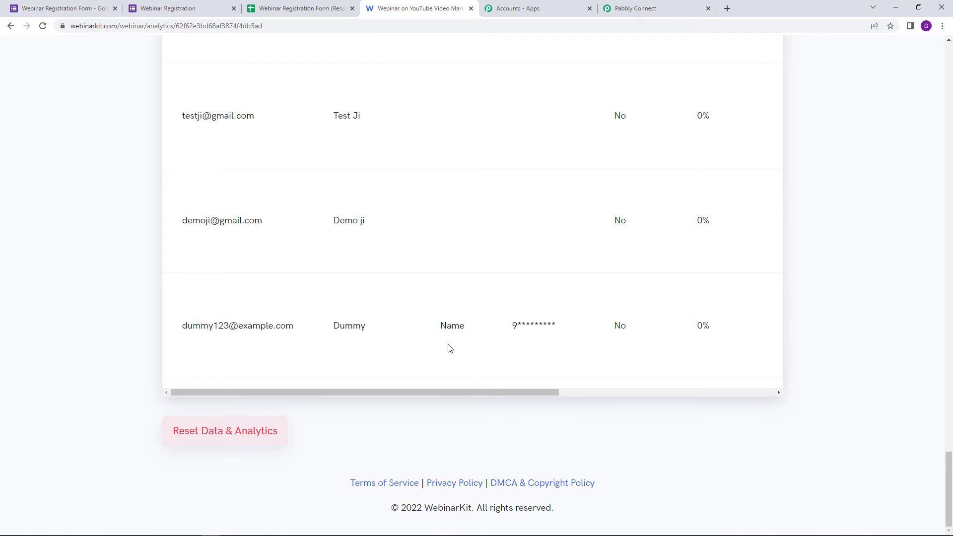
{"action": "left_click", "coordinate": [670, 9]}
{"action": "scroll", "coordinate": [895, 279], "scroll_direction": "down", "scroll_amount": 3}
{"action": "scroll", "coordinate": [895, 279], "scroll_direction": "down", "scroll_amount": 7}
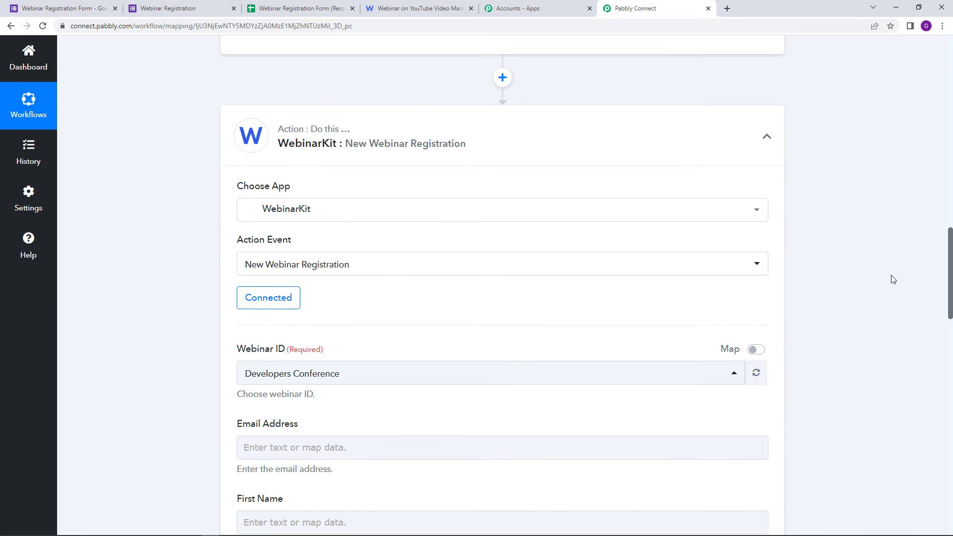
{"action": "left_click", "coordinate": [396, 226]}
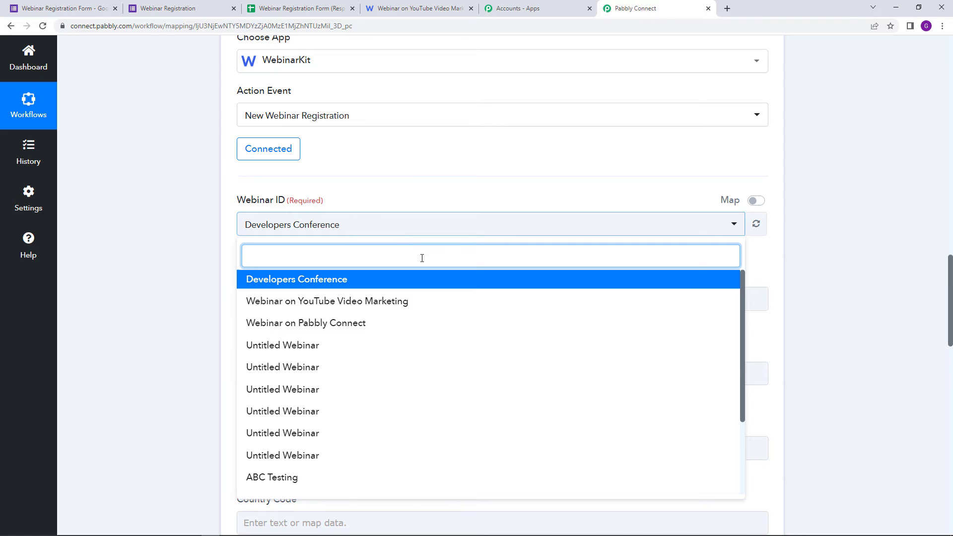
{"action": "left_click", "coordinate": [436, 301]}
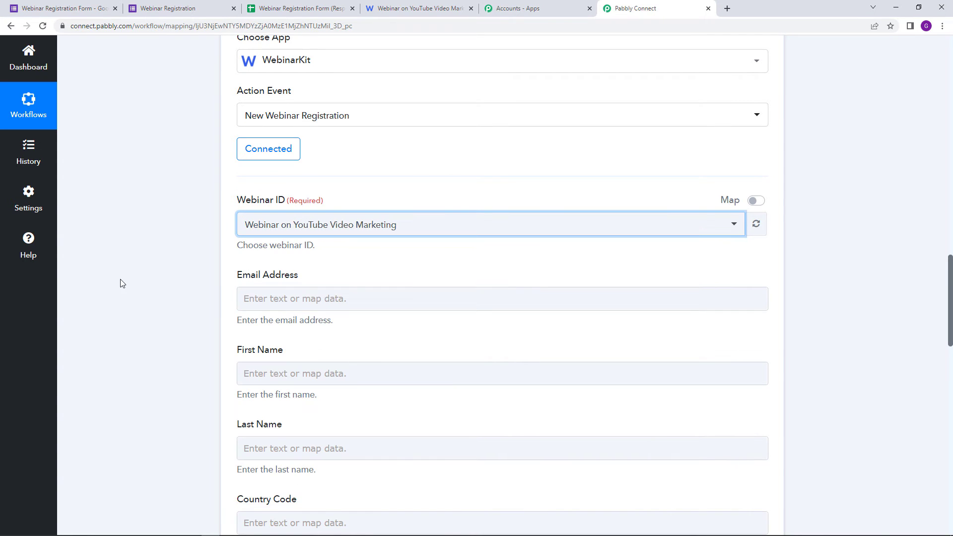
{"action": "scroll", "coordinate": [121, 283], "scroll_direction": "down", "scroll_amount": 3}
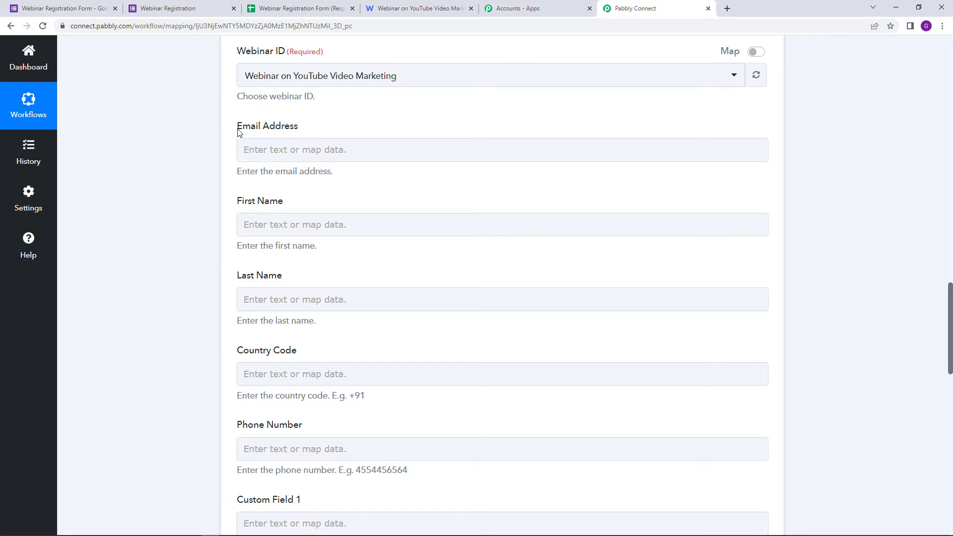
{"action": "left_click_drag", "start_coordinate": [239, 131], "coordinate": [306, 138]}
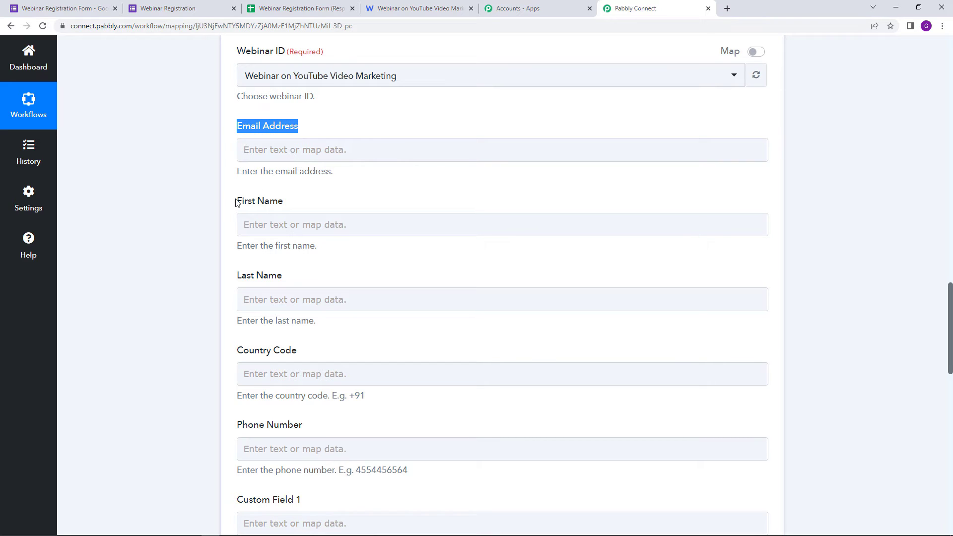
{"action": "left_click_drag", "start_coordinate": [236, 199], "coordinate": [289, 210]}
{"action": "left_click_drag", "start_coordinate": [236, 281], "coordinate": [311, 285]}
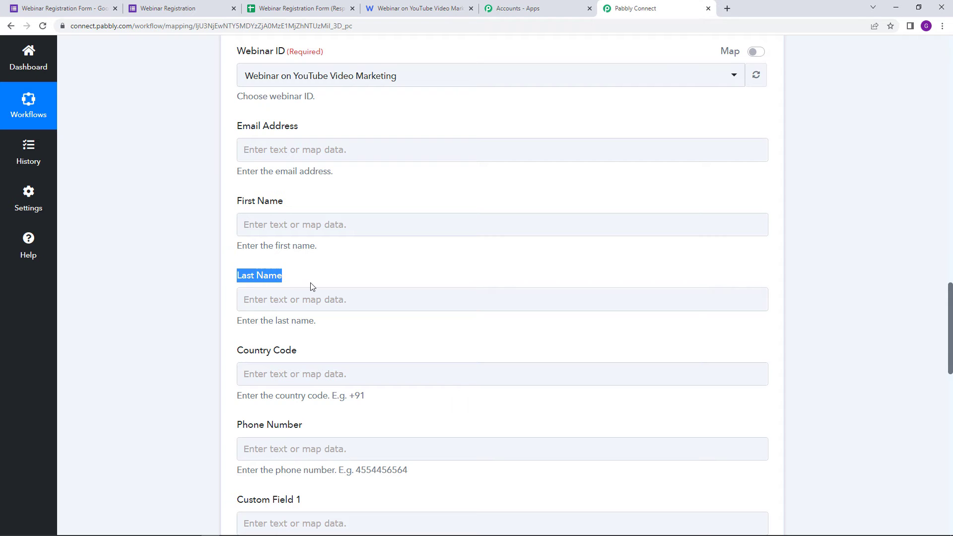
{"action": "scroll", "coordinate": [298, 288], "scroll_direction": "down", "scroll_amount": 3}
{"action": "scroll", "coordinate": [334, 299], "scroll_direction": "down", "scroll_amount": 3}
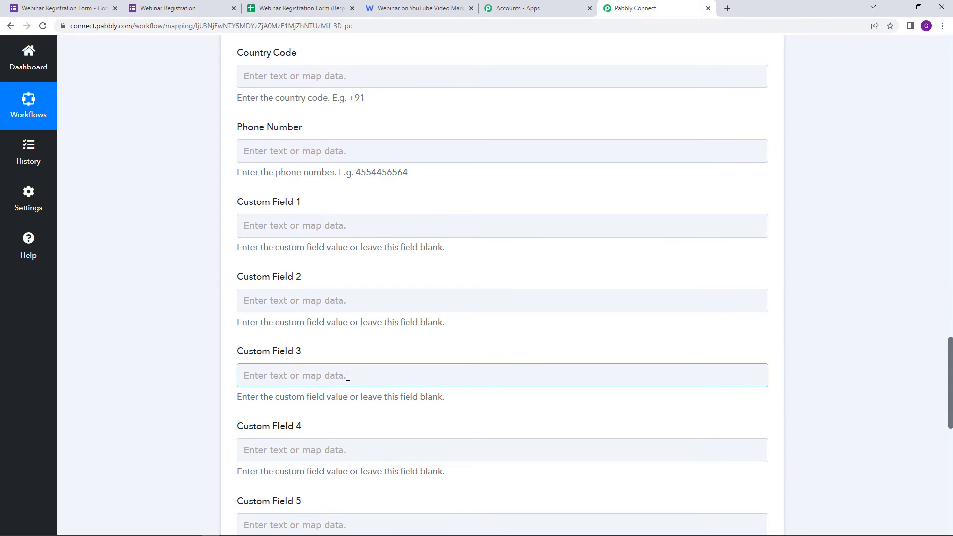
{"action": "scroll", "coordinate": [349, 317], "scroll_direction": "up", "scroll_amount": 5}
{"action": "scroll", "coordinate": [362, 364], "scroll_direction": "up", "scroll_amount": 3}
{"action": "left_click", "coordinate": [371, 298]}
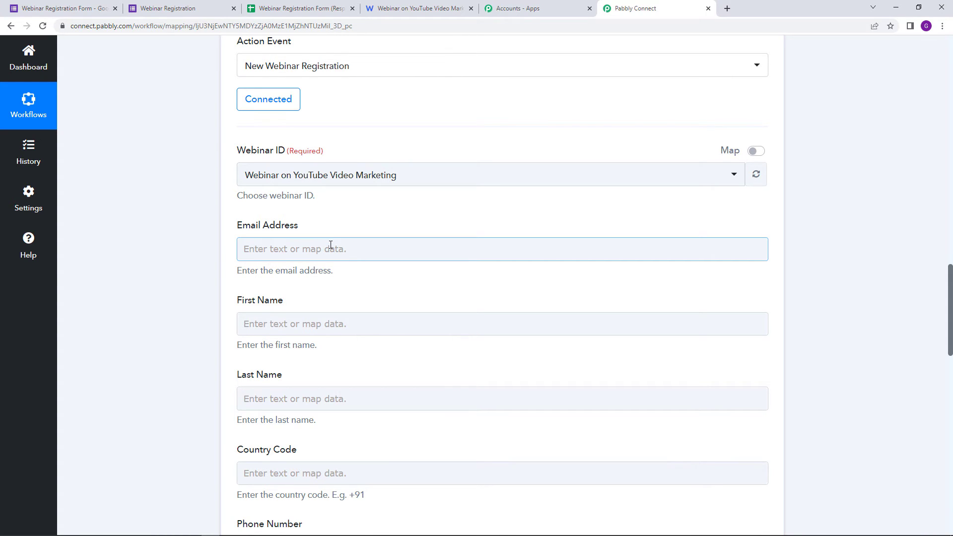
{"action": "scroll", "coordinate": [330, 315], "scroll_direction": "down", "scroll_amount": 15}
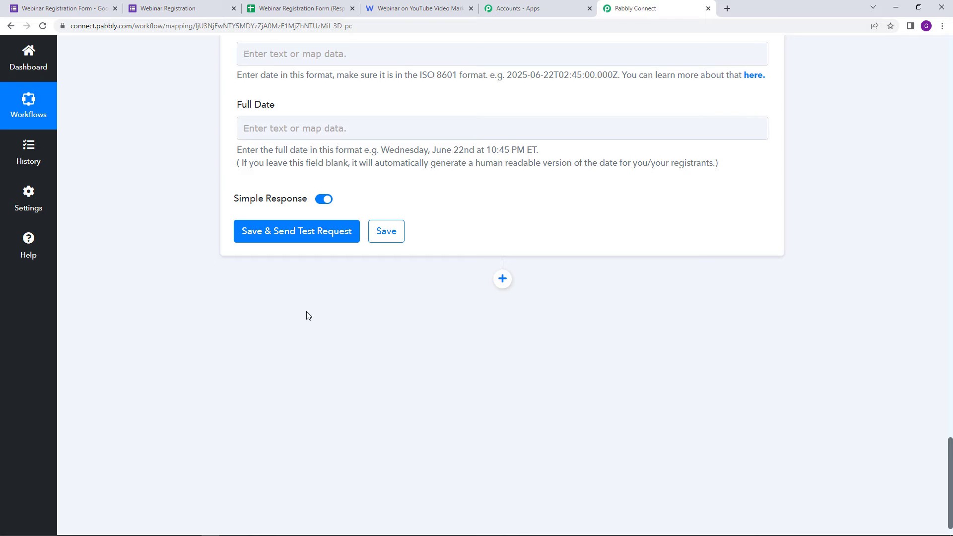
{"action": "scroll", "coordinate": [307, 316], "scroll_direction": "up", "scroll_amount": 15}
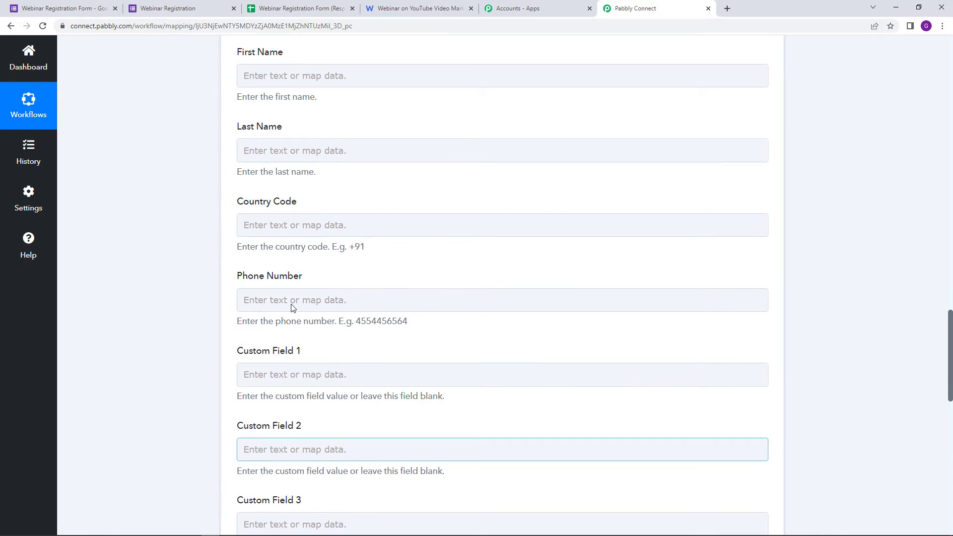
Step: Map Email Address from Google Forms: New Response Received into WebinarKit's Email Address field
{"action": "scroll", "coordinate": [292, 308], "scroll_direction": "up", "scroll_amount": 4}
{"action": "left_click", "coordinate": [282, 201]}
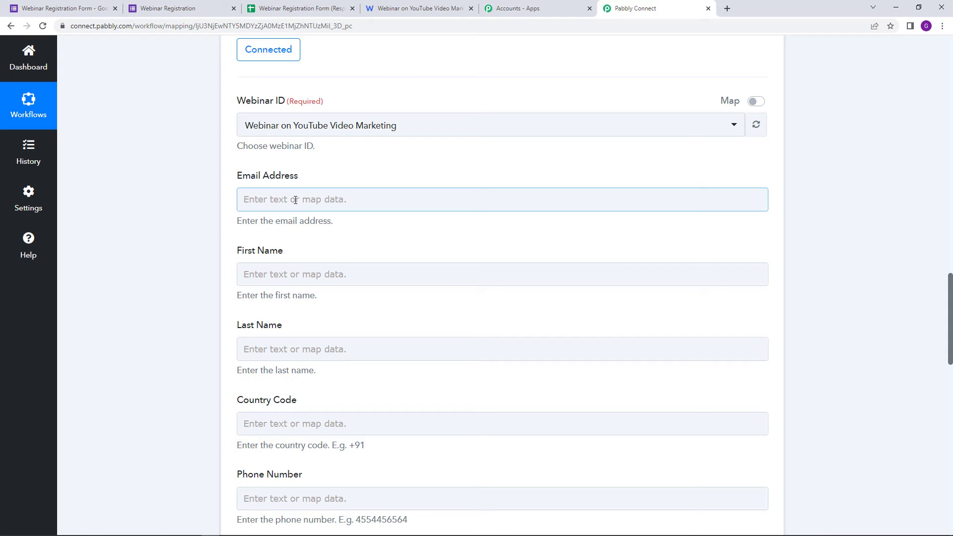
{"action": "left_click", "coordinate": [296, 200]}
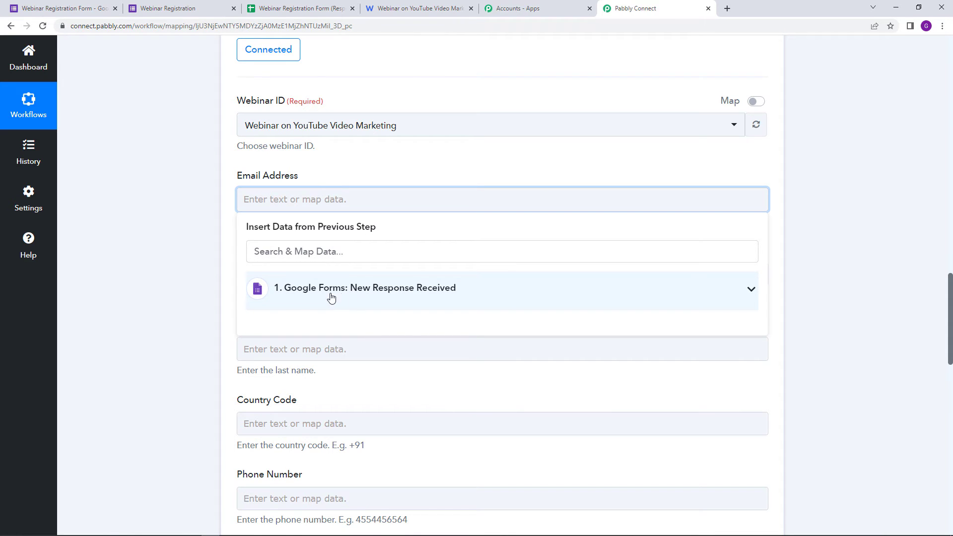
{"action": "left_click", "coordinate": [516, 292]}
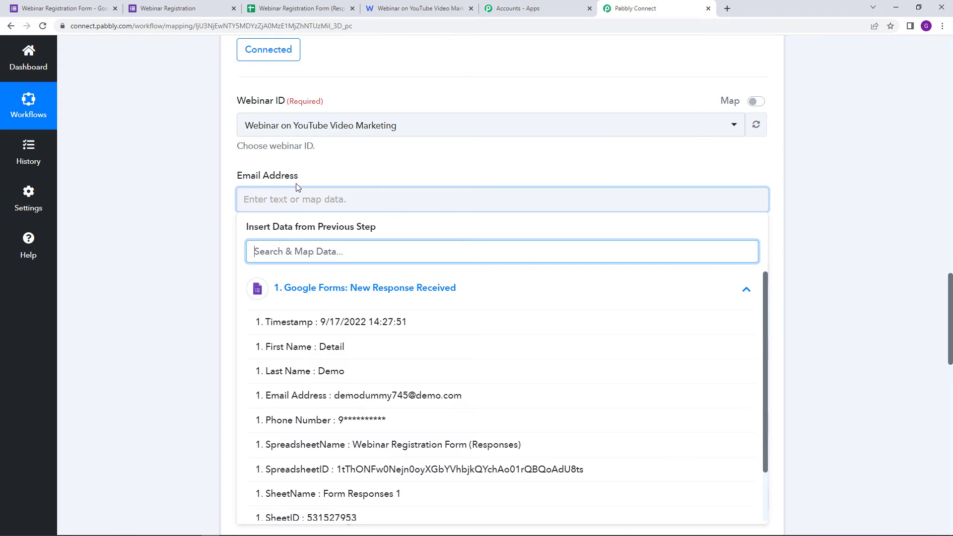
{"action": "left_click", "coordinate": [338, 396]}
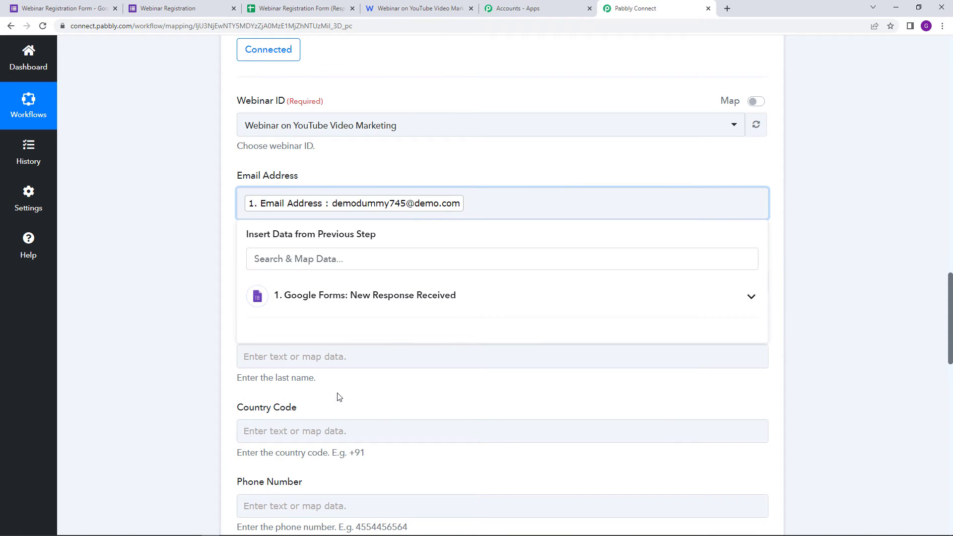
{"action": "left_click", "coordinate": [394, 178]}
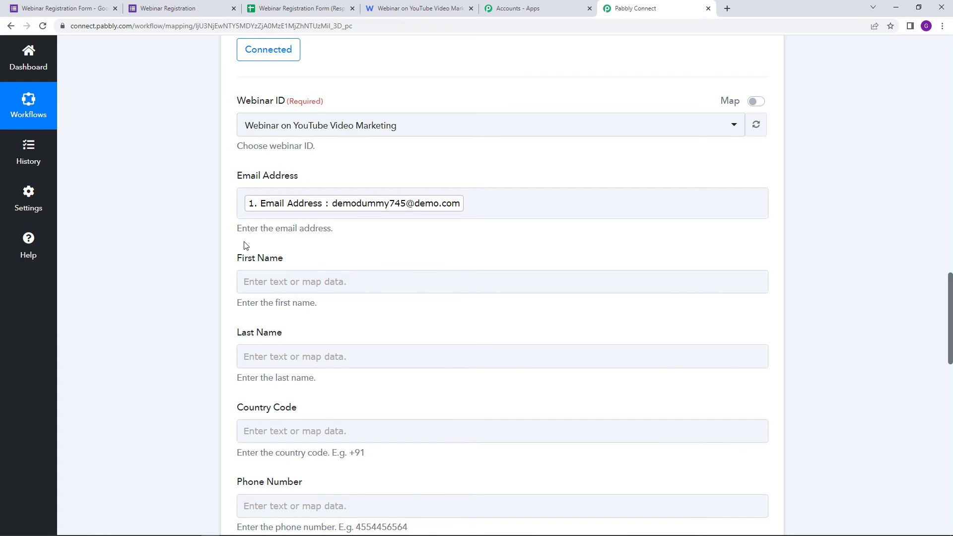
Step: Map the Google Forms First Name and Last Name answers into WebinarKit's matching fields
{"action": "scroll", "coordinate": [245, 246], "scroll_direction": "down", "scroll_amount": 2}
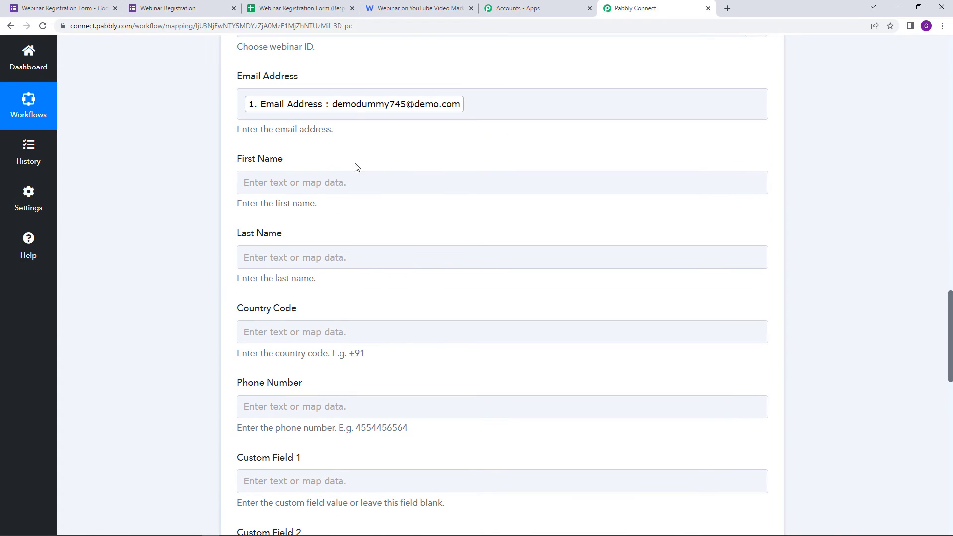
{"action": "left_click", "coordinate": [288, 187]}
{"action": "left_click", "coordinate": [272, 185]}
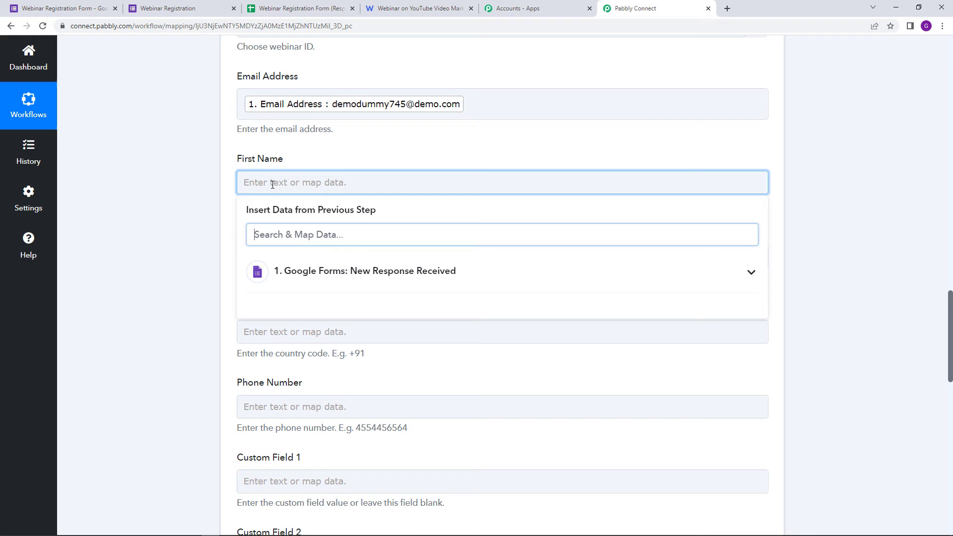
{"action": "left_click", "coordinate": [428, 272]}
{"action": "left_click", "coordinate": [425, 323]}
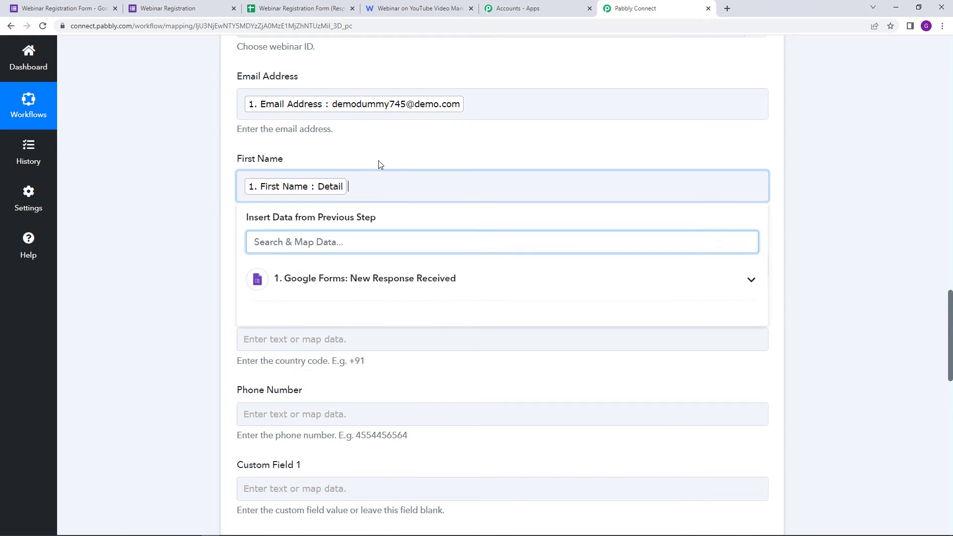
{"action": "left_click", "coordinate": [378, 160]}
{"action": "left_click", "coordinate": [393, 267]}
{"action": "left_click", "coordinate": [385, 362]}
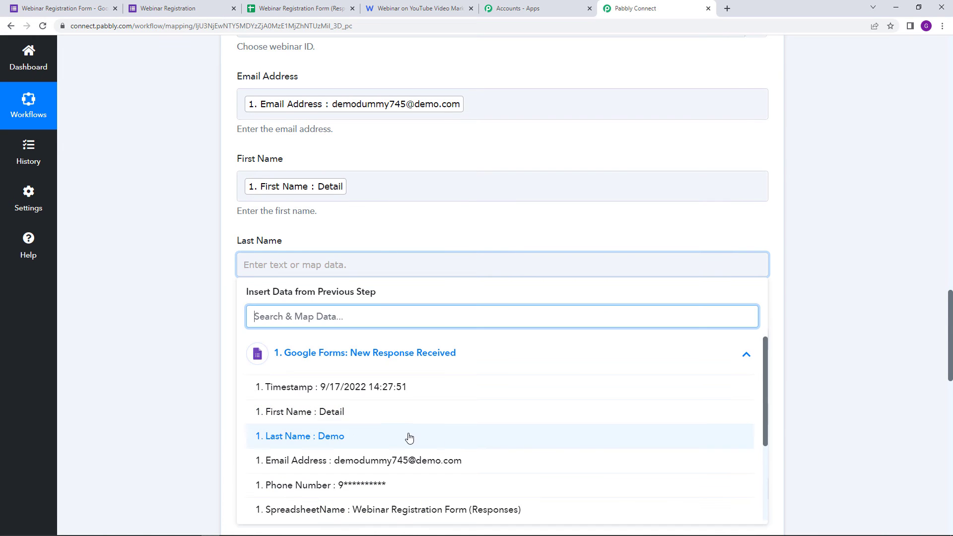
{"action": "left_click", "coordinate": [408, 439]}
{"action": "left_click", "coordinate": [435, 226]}
Step: Map the Google Forms Phone Number answer into WebinarKit's Phone Number field
{"action": "scroll", "coordinate": [432, 225], "scroll_direction": "down", "scroll_amount": 5}
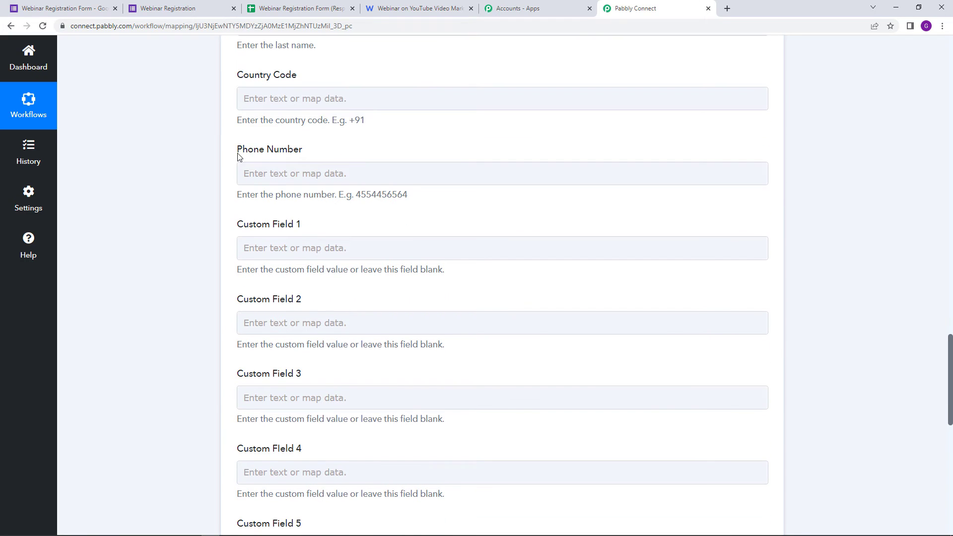
{"action": "left_click", "coordinate": [289, 175]}
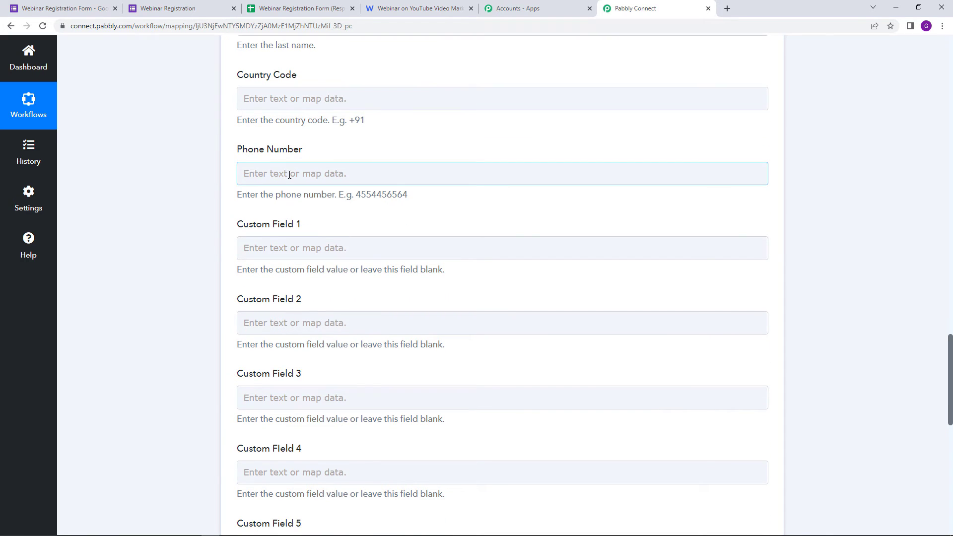
{"action": "left_click", "coordinate": [319, 263]}
{"action": "left_click", "coordinate": [445, 392]}
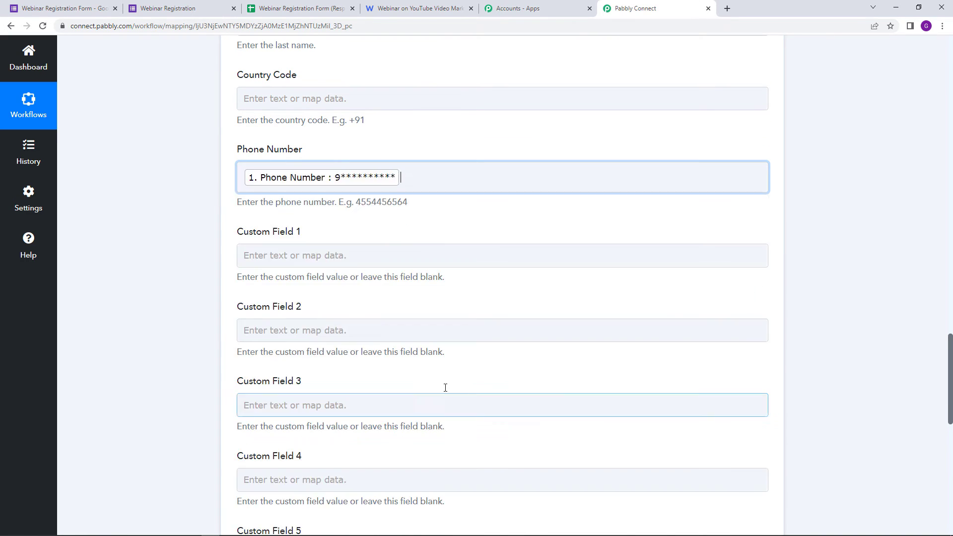
{"action": "left_click", "coordinate": [158, 232]}
{"action": "scroll", "coordinate": [160, 233], "scroll_direction": "down", "scroll_amount": 2}
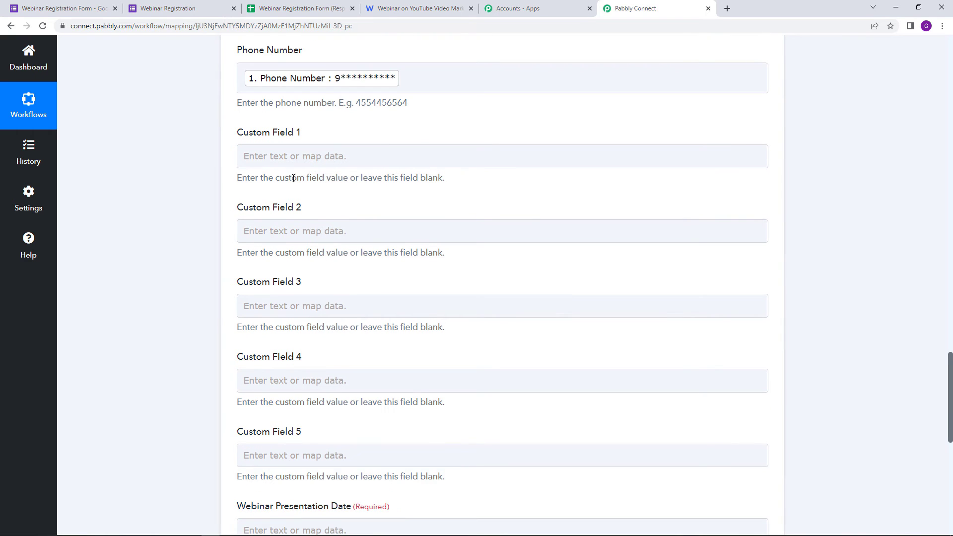
{"action": "scroll", "coordinate": [293, 178], "scroll_direction": "down", "scroll_amount": 5}
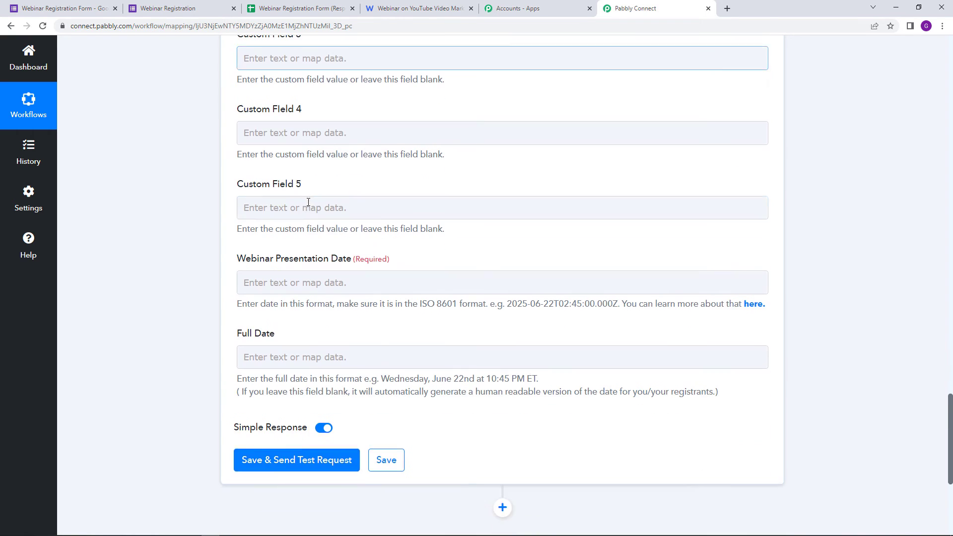
{"action": "scroll", "coordinate": [401, 244], "scroll_direction": "up", "scroll_amount": 2}
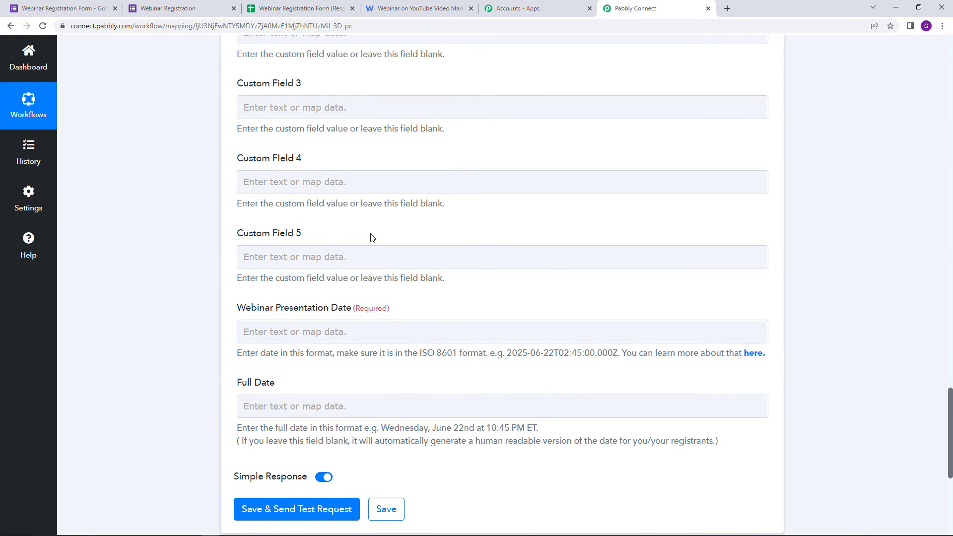
Step: Copy the hint's example ISO 8601 date into the required Webinar Presentation Date field
{"action": "scroll", "coordinate": [374, 251], "scroll_direction": "down", "scroll_amount": 1}
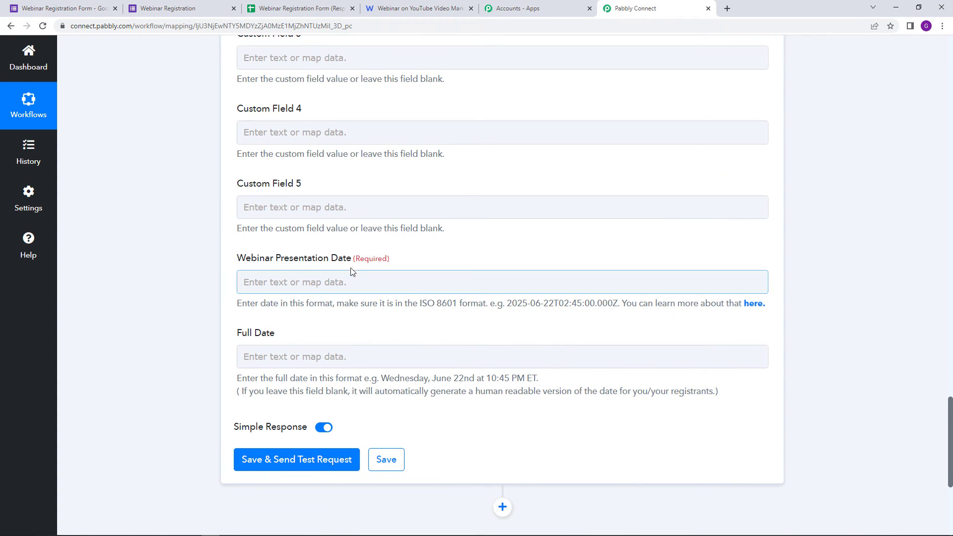
{"action": "left_click_drag", "start_coordinate": [353, 259], "coordinate": [396, 262]}
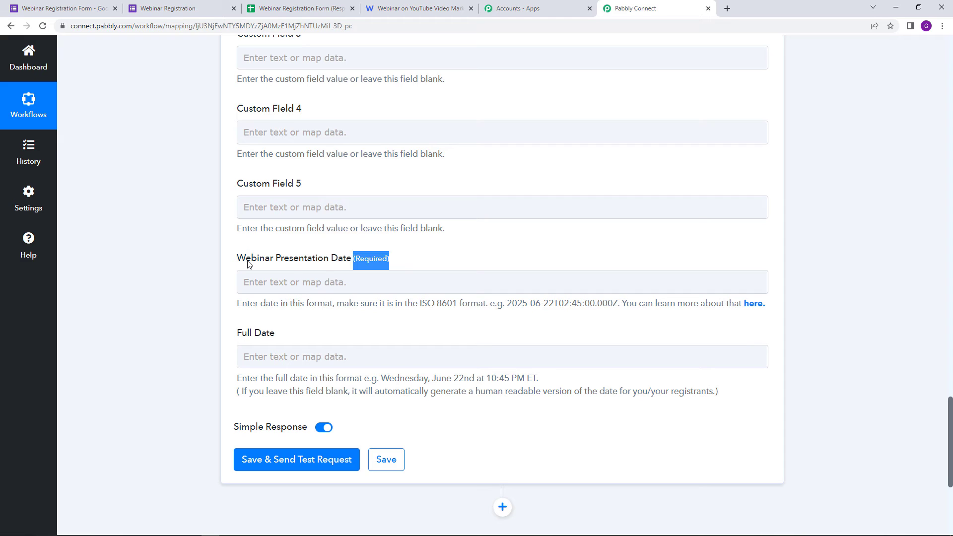
{"action": "left_click_drag", "start_coordinate": [237, 259], "coordinate": [354, 264]}
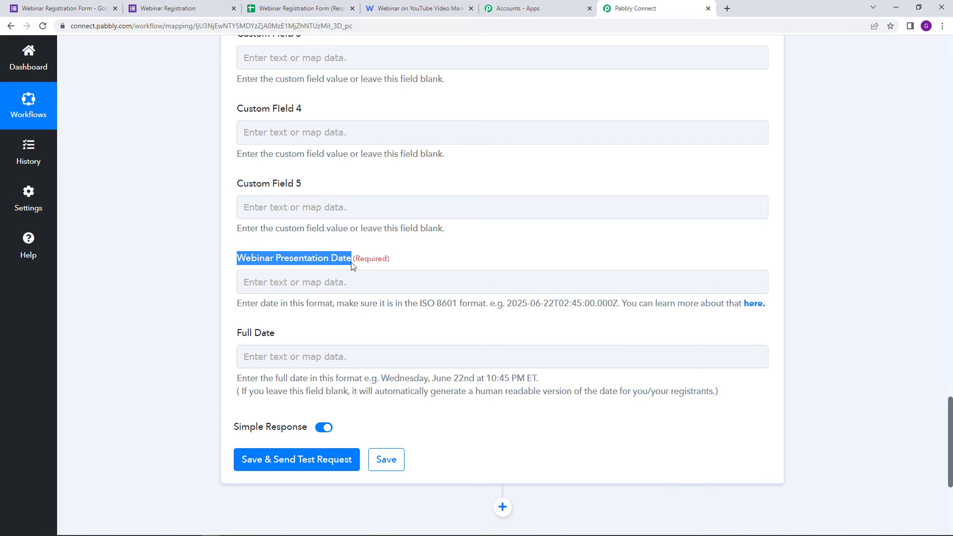
{"action": "left_click", "coordinate": [470, 264]}
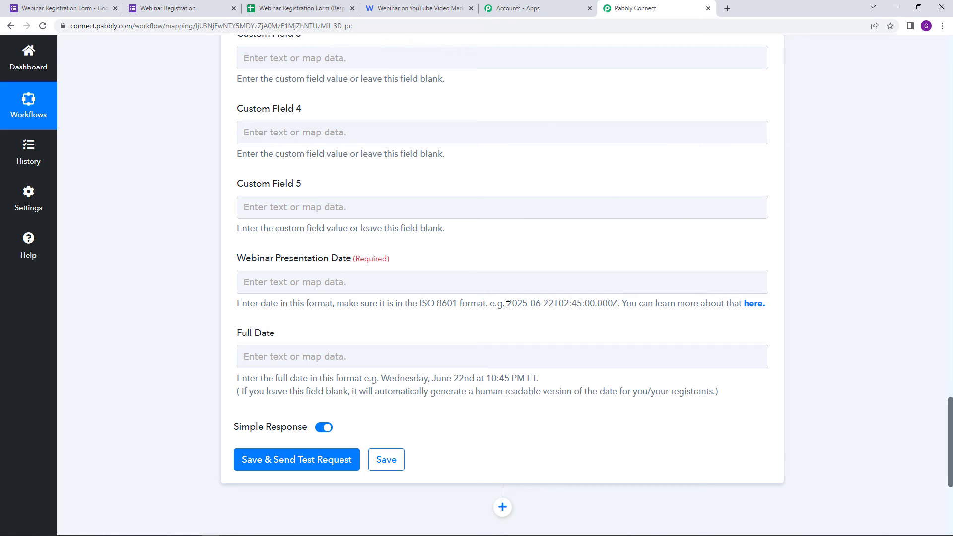
{"action": "left_click_drag", "start_coordinate": [508, 305], "coordinate": [616, 307]}
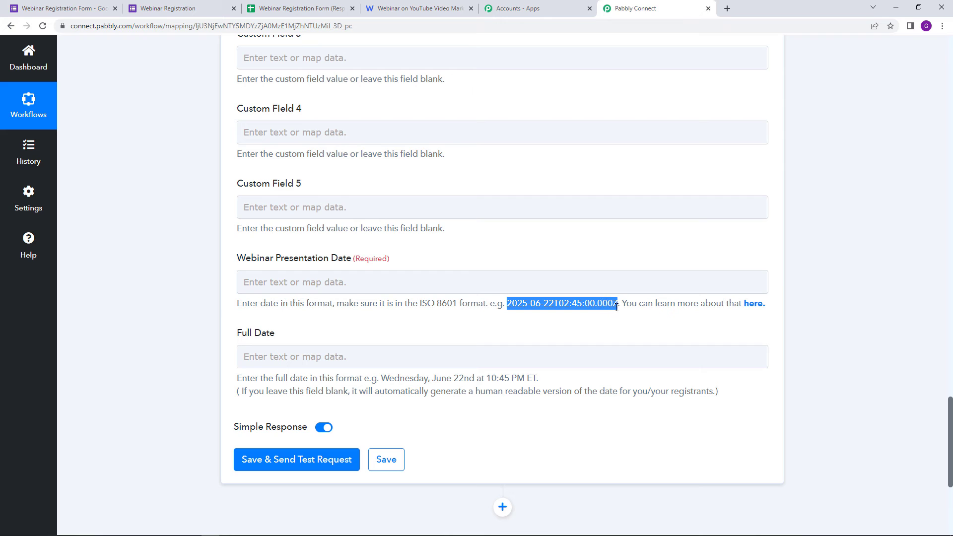
{"action": "right_click", "coordinate": [605, 300]}
{"action": "left_click", "coordinate": [638, 311]}
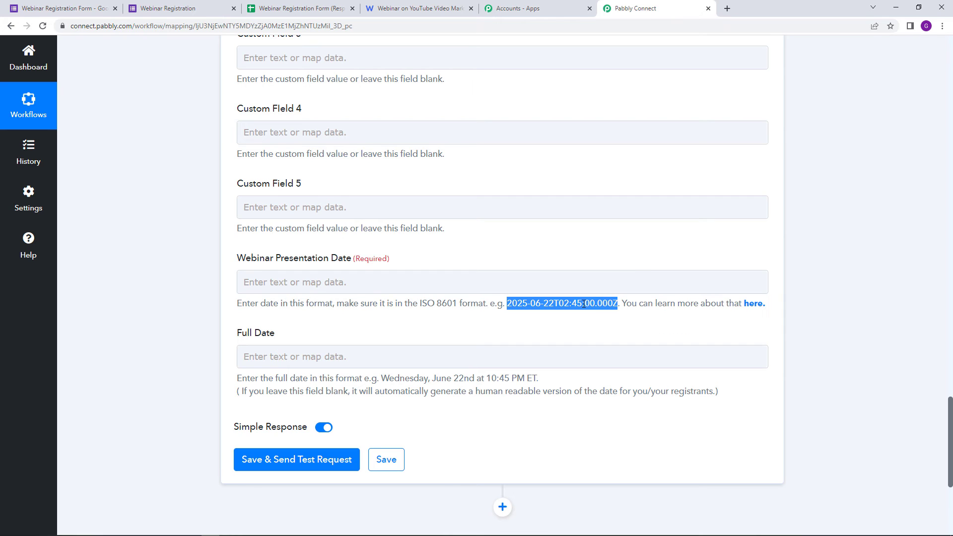
{"action": "right_click", "coordinate": [295, 281]}
{"action": "left_click", "coordinate": [366, 357]}
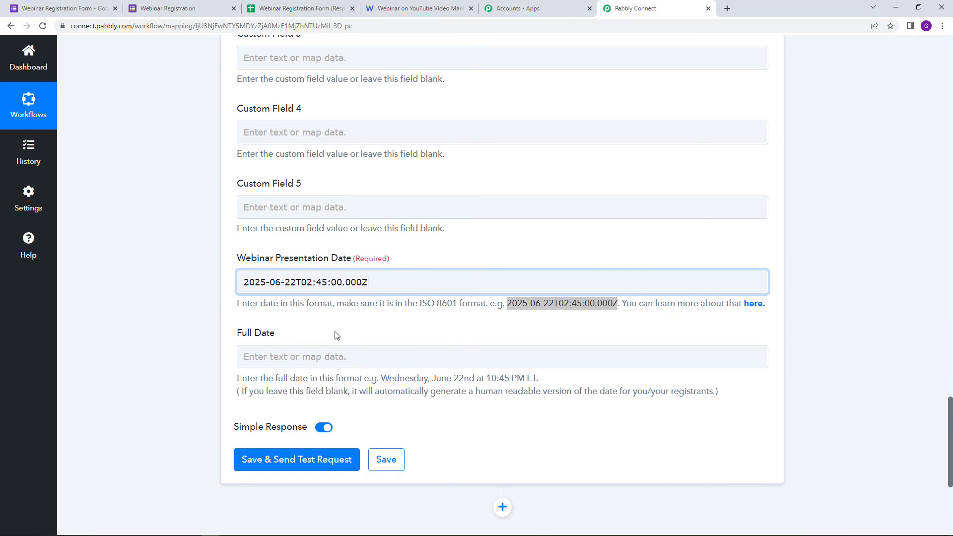
Step: Edit the pasted date's year, month, day, hour and minutes to read 2022-09-19T12:30:00.000Z
{"action": "left_click", "coordinate": [266, 283]}
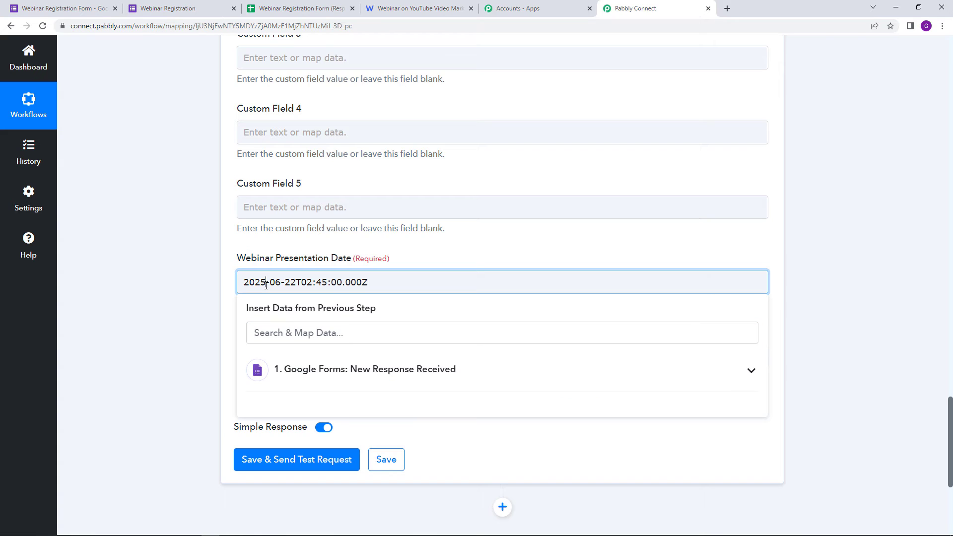
{"action": "key", "text": "BackSpace"}
{"action": "type", "text": "2"}
{"action": "left_click", "coordinate": [282, 281]}
{"action": "key", "text": "BackSpace"}
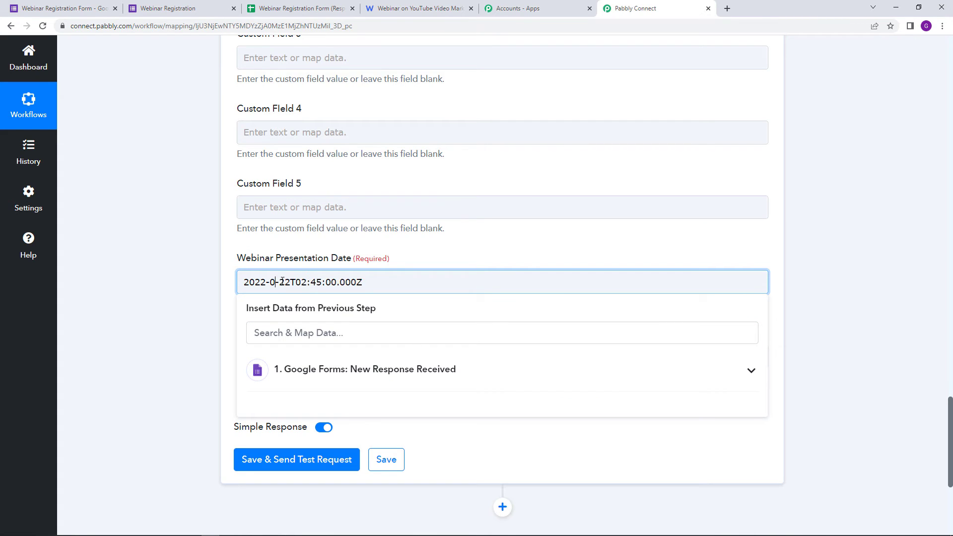
{"action": "type", "text": "9"}
{"action": "left_click", "coordinate": [302, 284]}
{"action": "key", "text": "BackSpace"}
{"action": "key", "text": "BackSpace"}
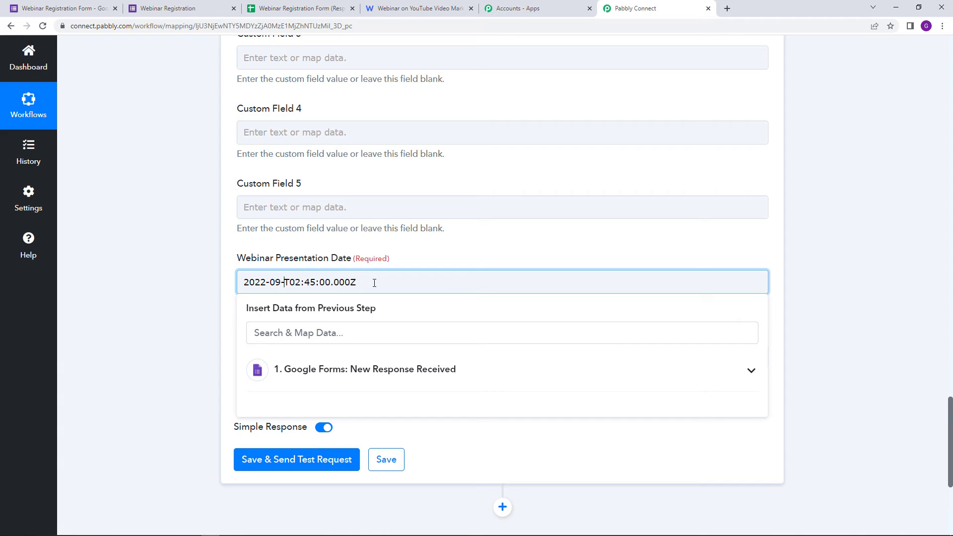
{"action": "type", "text": "19"}
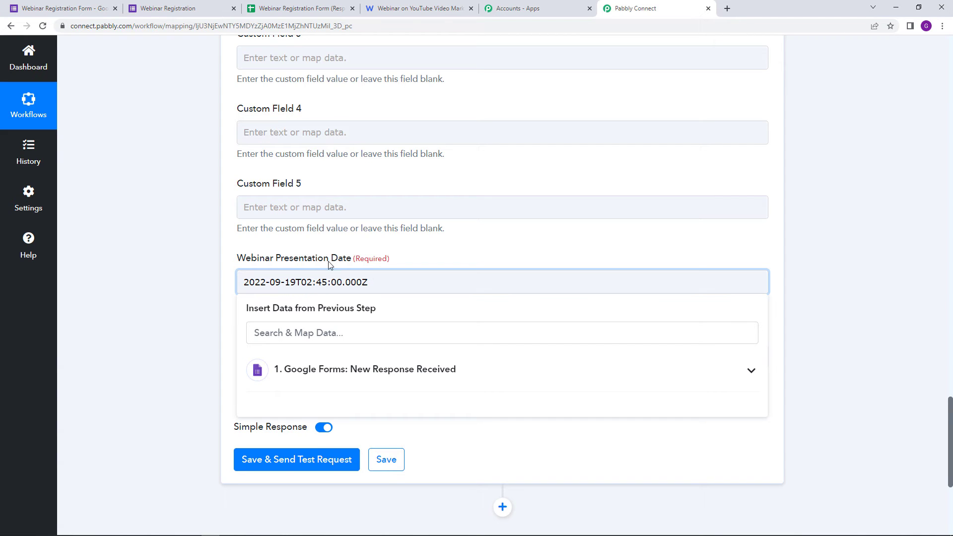
{"action": "left_click", "coordinate": [310, 283]}
{"action": "key", "text": "BackSpace"}
{"action": "key", "text": "BackSpace"}
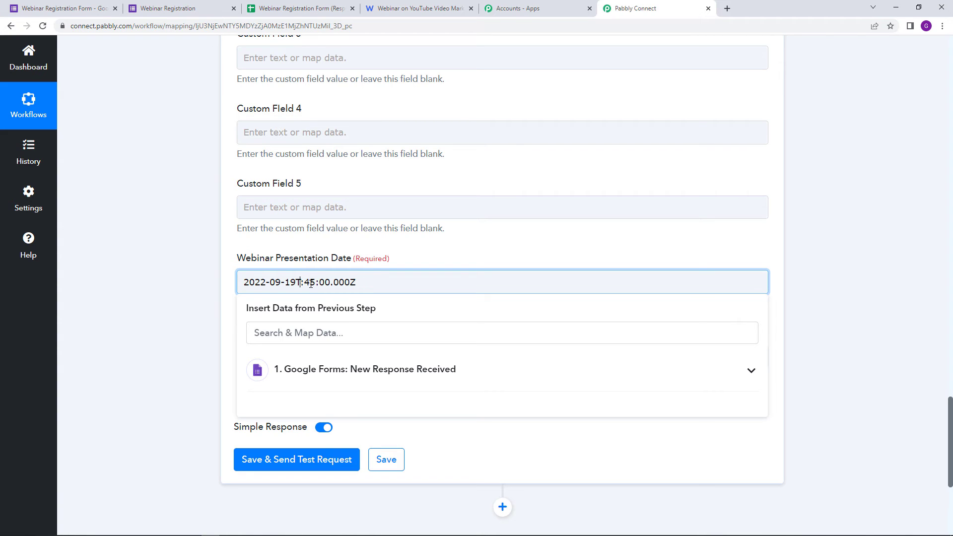
{"action": "type", "text": "12"}
{"action": "left_click", "coordinate": [326, 282]}
{"action": "key", "text": "BackSpace"}
{"action": "key", "text": "BackSpace"}
{"action": "type", "text": "30"}
{"action": "left_click", "coordinate": [478, 262]}
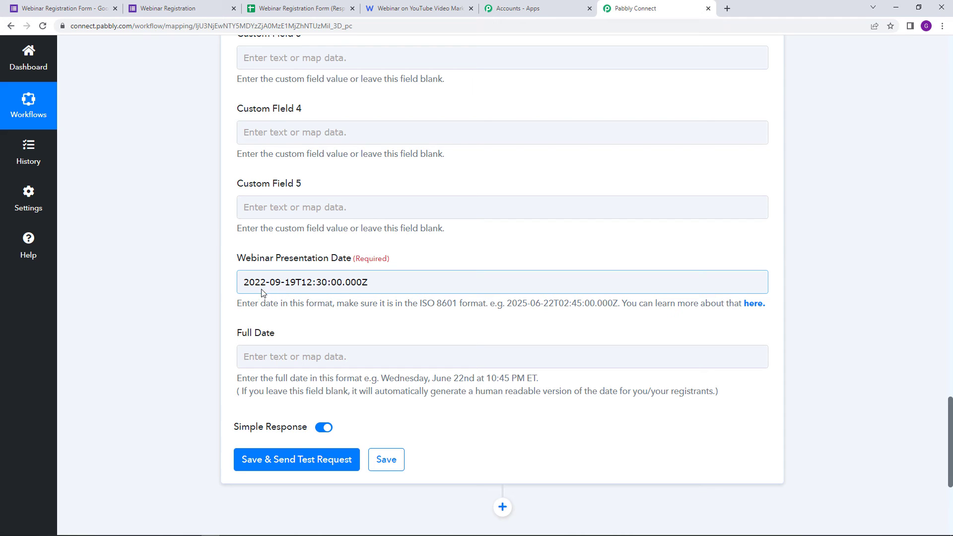
{"action": "left_click", "coordinate": [333, 311]}
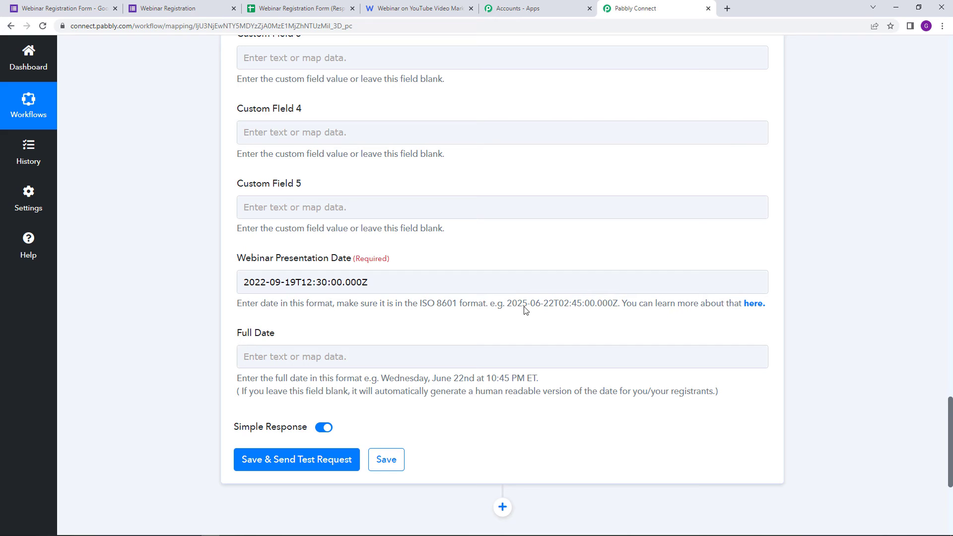
{"action": "scroll", "coordinate": [315, 332], "scroll_direction": "down", "scroll_amount": 1}
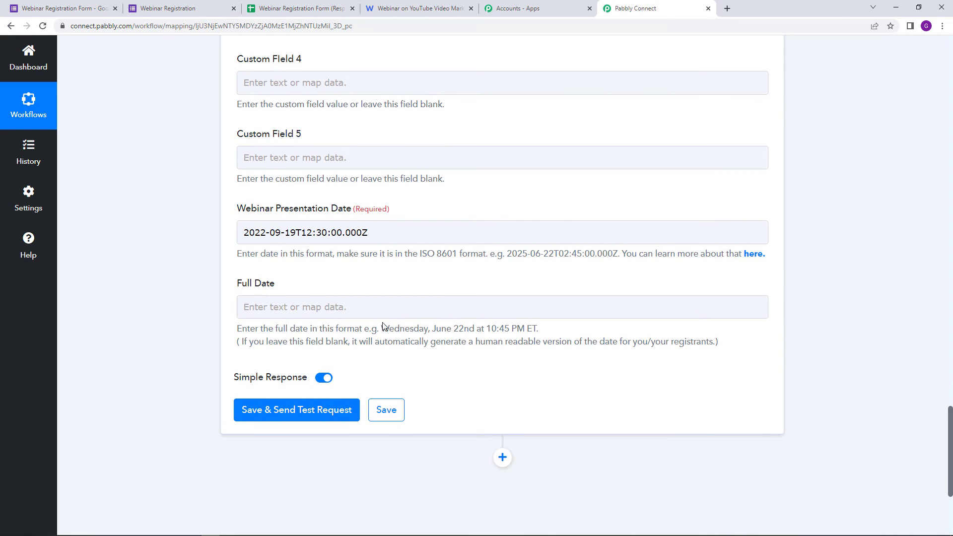
Step: Copy the example date from the Full Date hint and paste it into Full Date
{"action": "left_click", "coordinate": [297, 316]}
{"action": "left_click_drag", "start_coordinate": [382, 329], "coordinate": [537, 331]}
{"action": "right_click", "coordinate": [536, 331]}
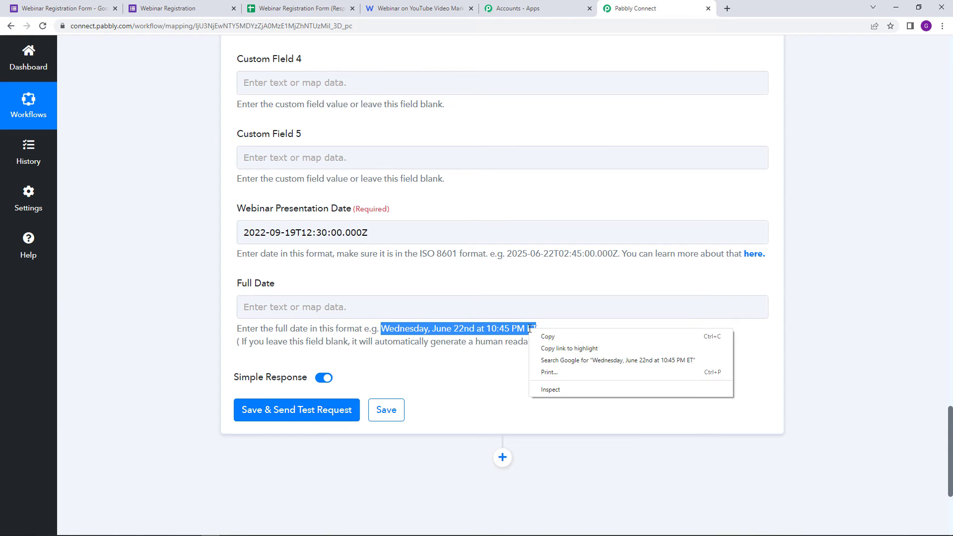
{"action": "left_click", "coordinate": [548, 334]}
{"action": "right_click", "coordinate": [376, 302]}
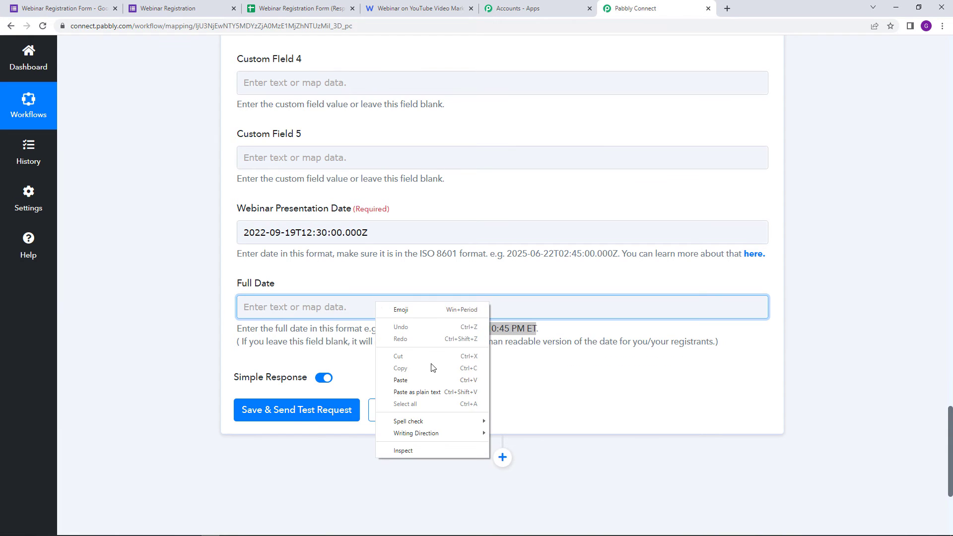
{"action": "left_click", "coordinate": [425, 379]}
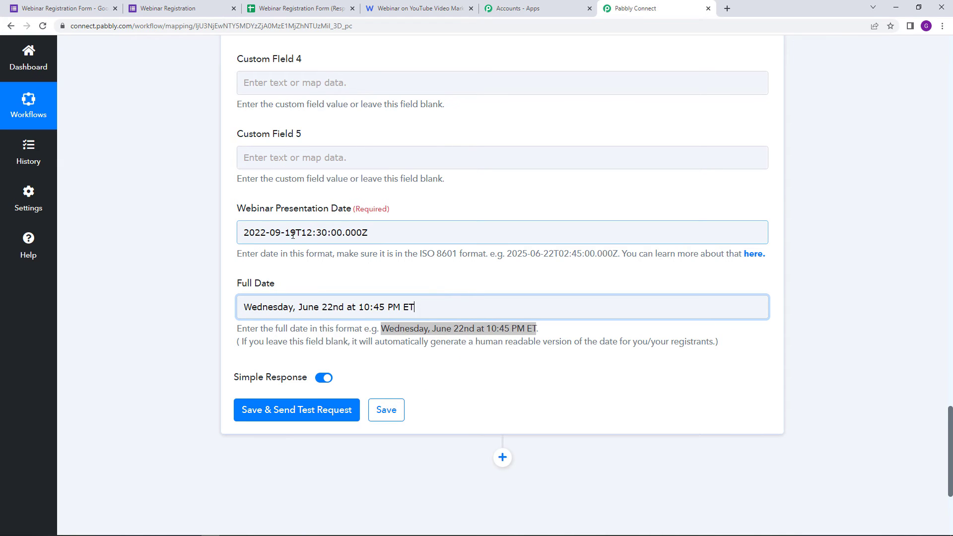
Step: Change the pasted date's weekday to Monday, month to September and day to 19
{"action": "double_click", "coordinate": [262, 308]}
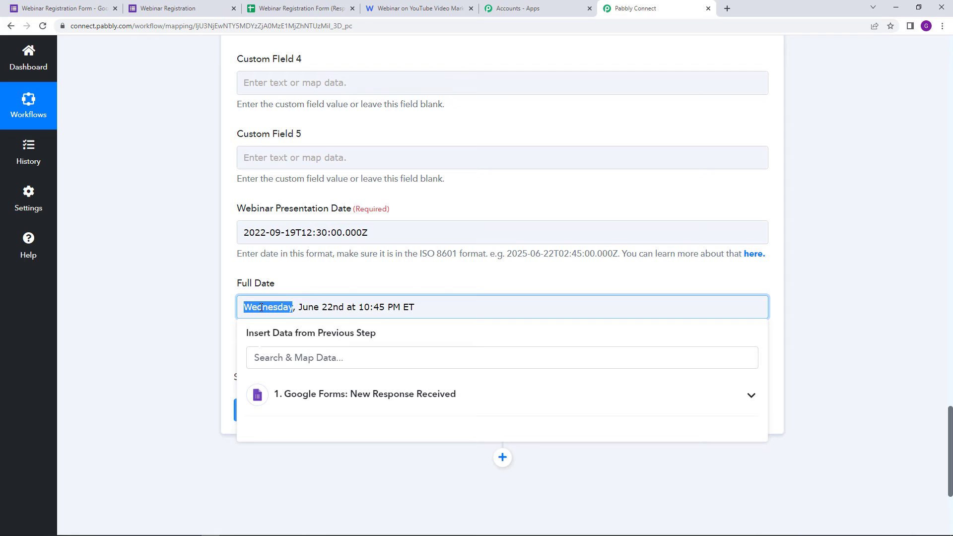
{"action": "type", "text": "Monday"}
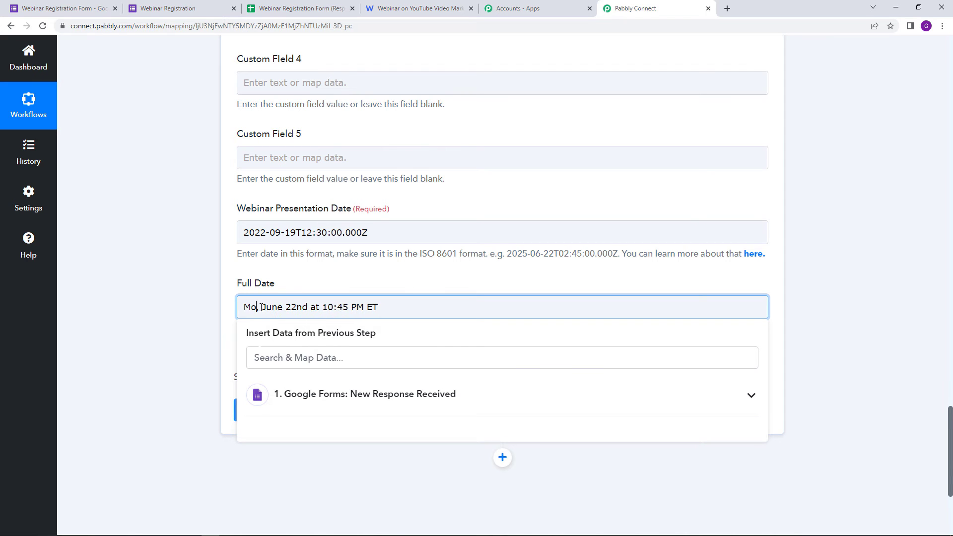
{"action": "double_click", "coordinate": [294, 307]}
{"action": "type", "text": "Septe"}
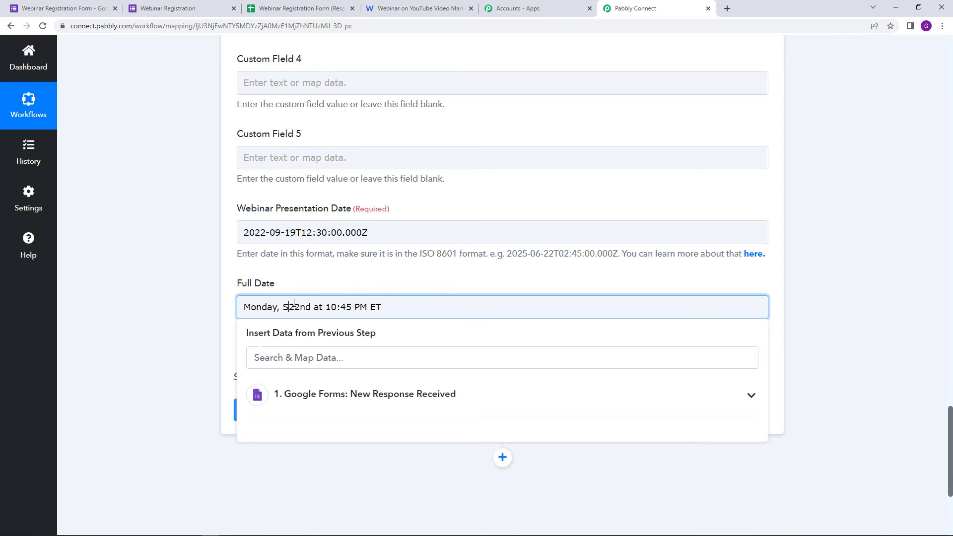
{"action": "type", "text": "mber"}
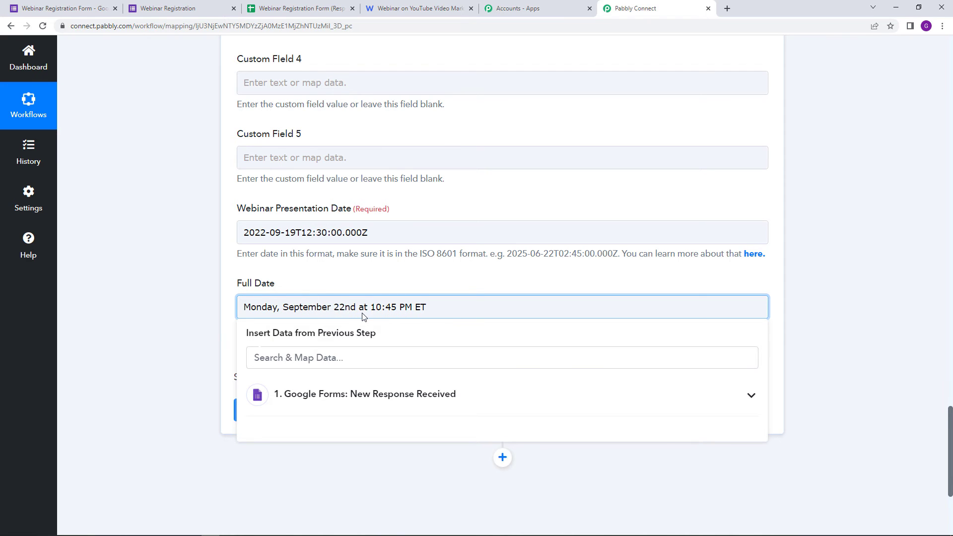
{"action": "triple_click", "coordinate": [345, 309]}
{"action": "left_click", "coordinate": [345, 310]}
{"action": "key", "text": "BackSpace"}
{"action": "key", "text": "BackSpace"}
{"action": "type", "text": "19"}
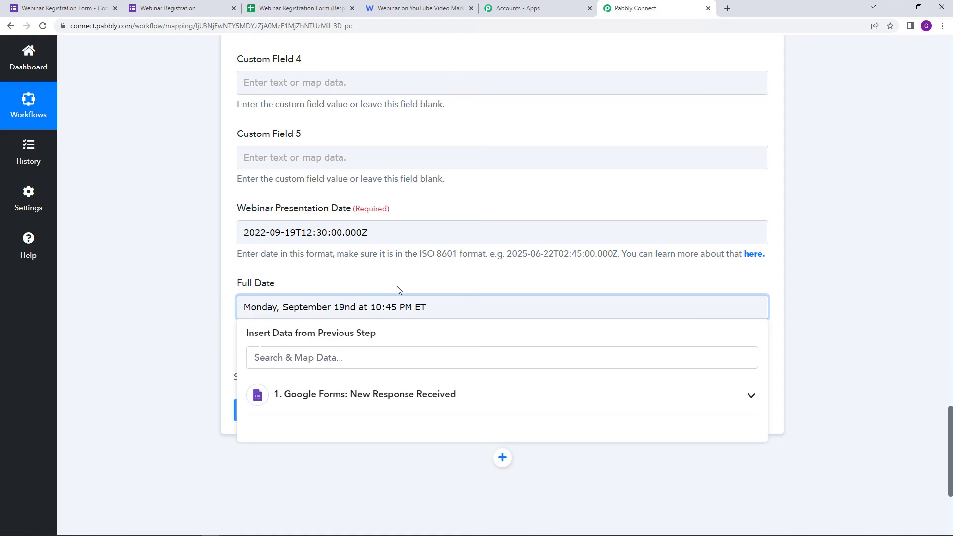
Step: Change the Full Date time to 12:30 and finish editing the value
{"action": "left_click", "coordinate": [380, 307]}
{"action": "key", "text": "BackSpace"}
{"action": "type", "text": "2"}
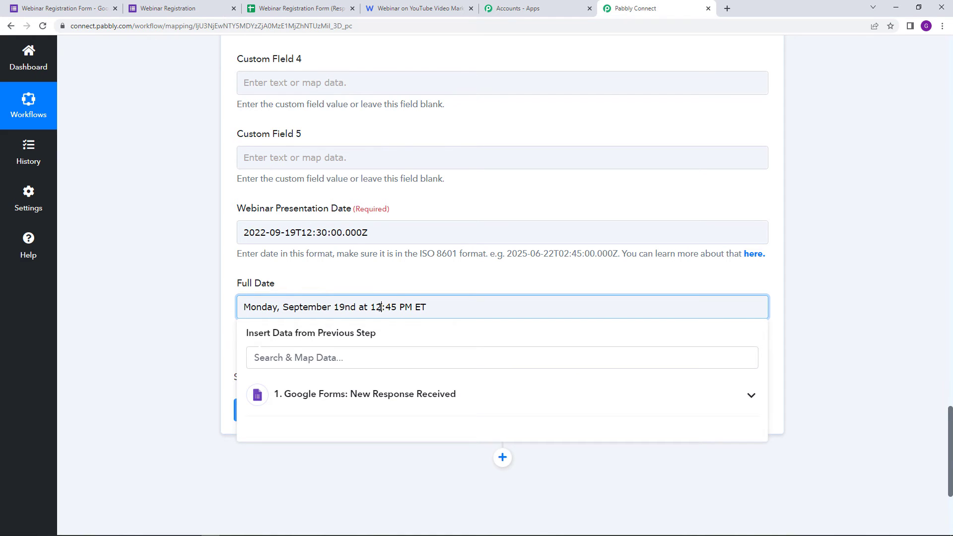
{"action": "left_click", "coordinate": [396, 308]}
{"action": "key", "text": "BackSpace"}
{"action": "key", "text": "BackSpace"}
{"action": "type", "text": "30"}
{"action": "left_click", "coordinate": [443, 287]}
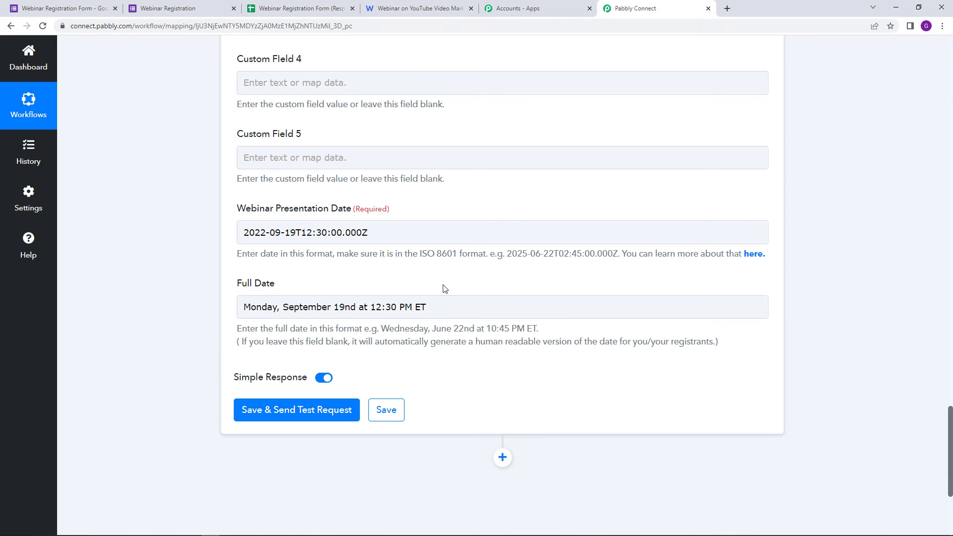
{"action": "left_click", "coordinate": [288, 323]}
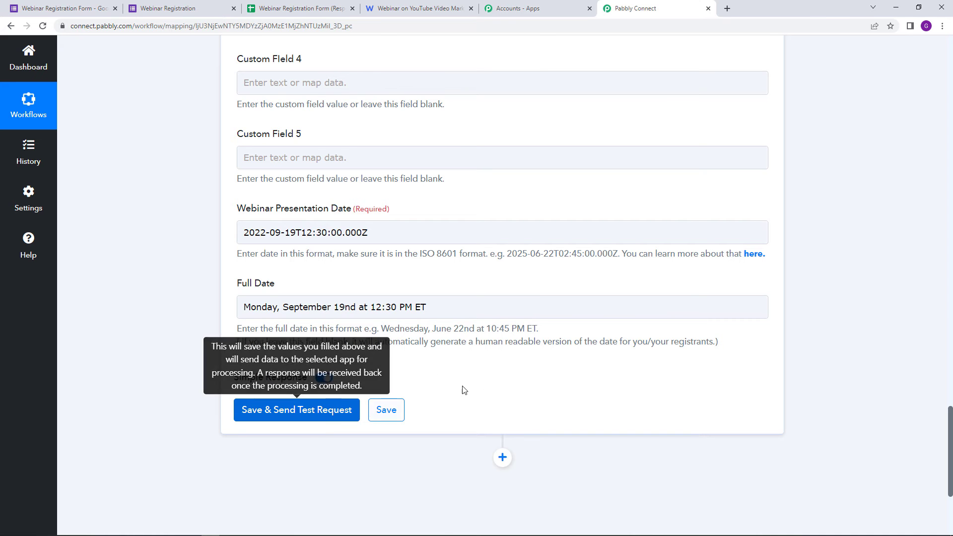
Step: Scroll through the WebinarKit step, then switch to WebinarKit's attendee analytics
{"action": "scroll", "coordinate": [487, 381], "scroll_direction": "up", "scroll_amount": 10}
{"action": "scroll", "coordinate": [487, 381], "scroll_direction": "up", "scroll_amount": 6}
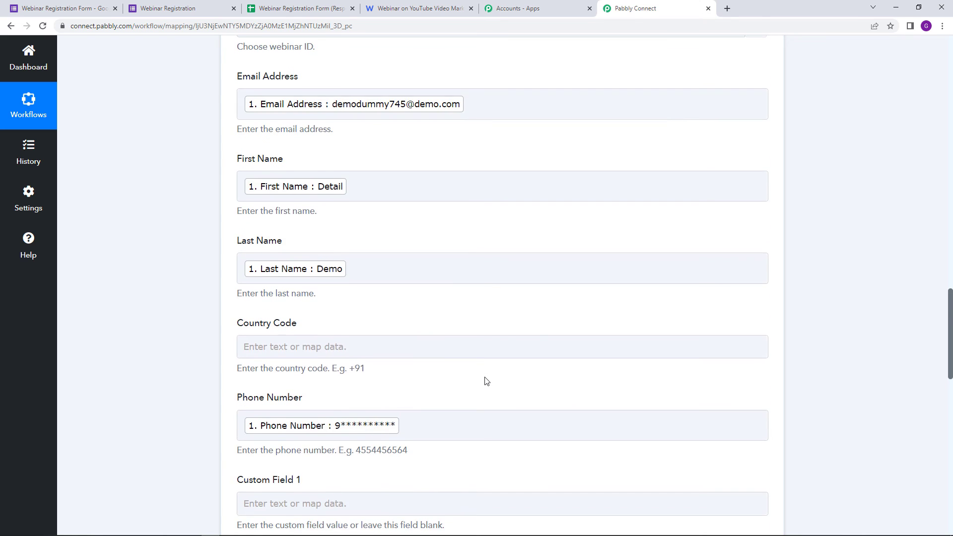
{"action": "scroll", "coordinate": [355, 317], "scroll_direction": "down", "scroll_amount": 1}
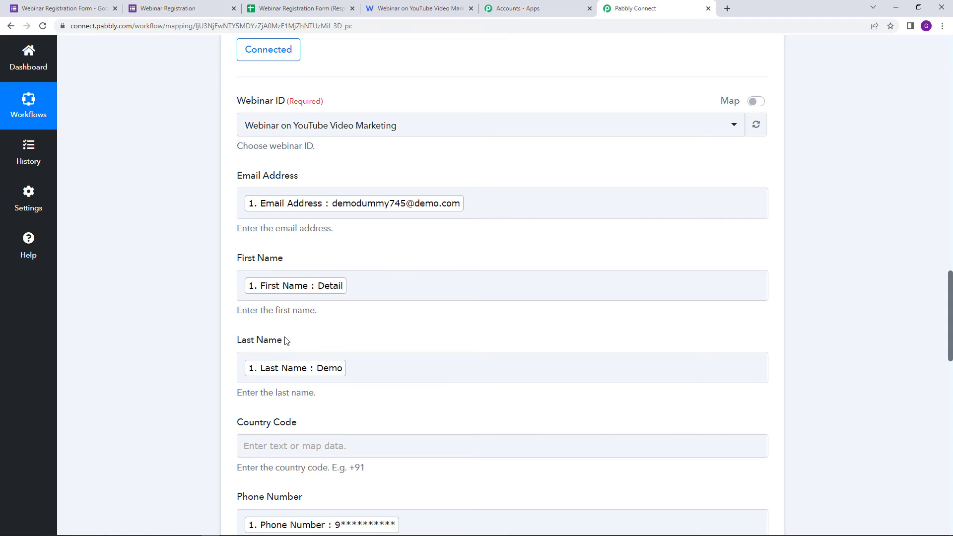
{"action": "scroll", "coordinate": [268, 337], "scroll_direction": "down", "scroll_amount": 1}
{"action": "scroll", "coordinate": [342, 372], "scroll_direction": "down", "scroll_amount": 1}
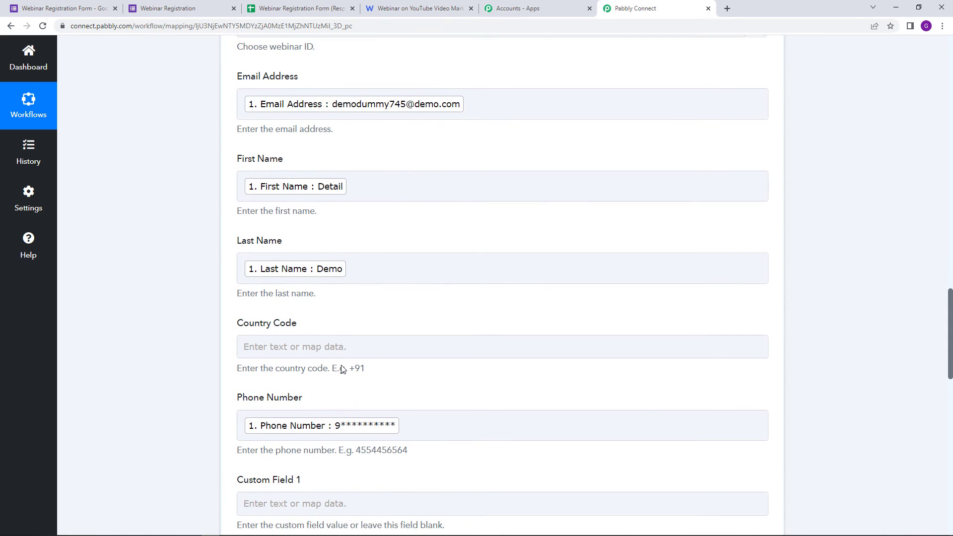
{"action": "left_click", "coordinate": [413, 5]}
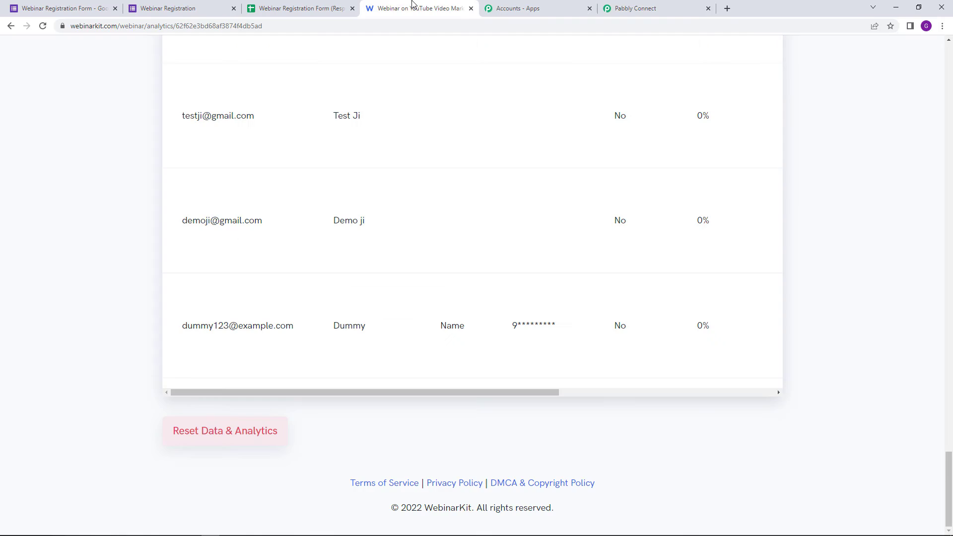
Step: Back in Pabbly Connect, Save & Send Test Request for the WebinarKit registration, getting Status OK
{"action": "left_click_drag", "start_coordinate": [559, 395], "coordinate": [459, 408]}
{"action": "left_click", "coordinate": [688, 4]}
{"action": "scroll", "coordinate": [455, 355], "scroll_direction": "down", "scroll_amount": 12}
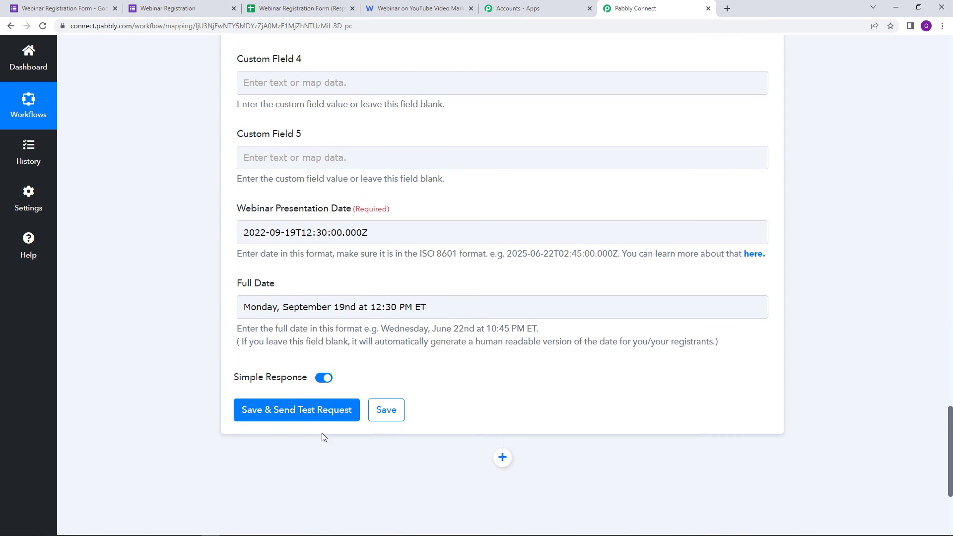
{"action": "left_click", "coordinate": [324, 422]}
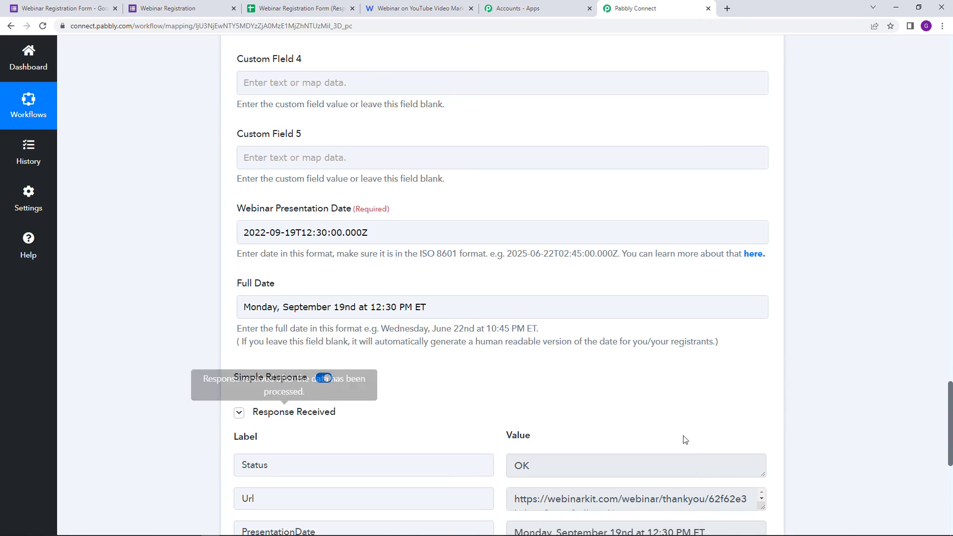
{"action": "scroll", "coordinate": [685, 440], "scroll_direction": "down", "scroll_amount": 3}
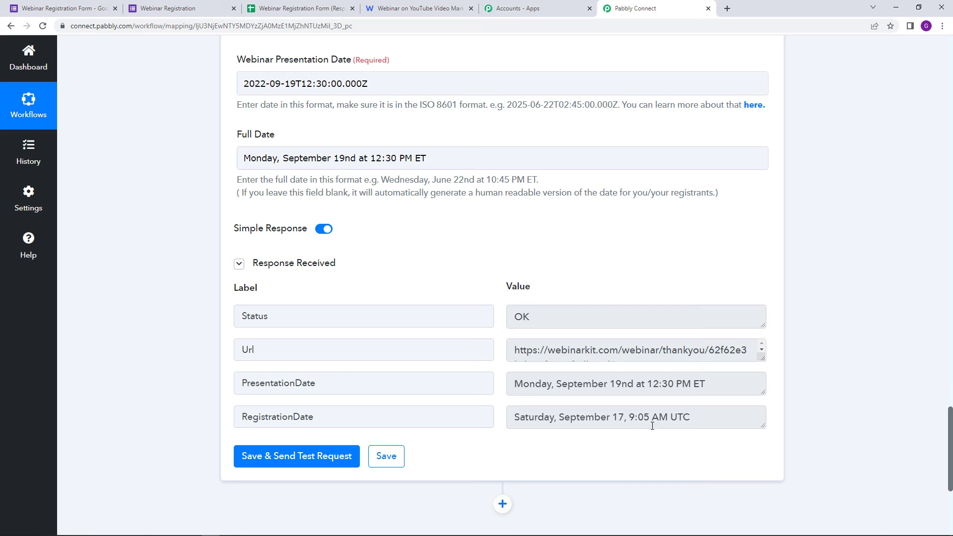
Step: Reload WebinarKit analytics and find the test registrant's e-mail, first and last name
{"action": "left_click", "coordinate": [443, 6]}
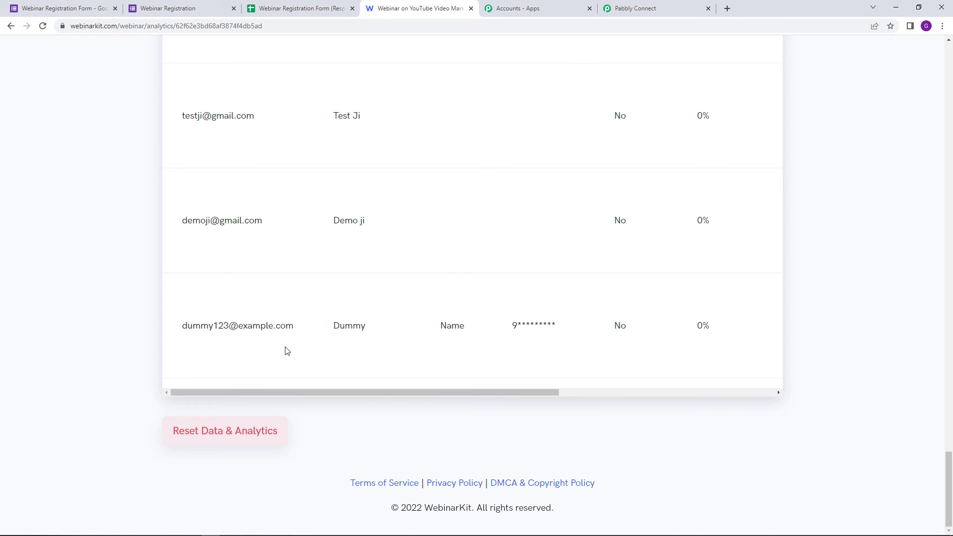
{"action": "left_click", "coordinate": [43, 25]}
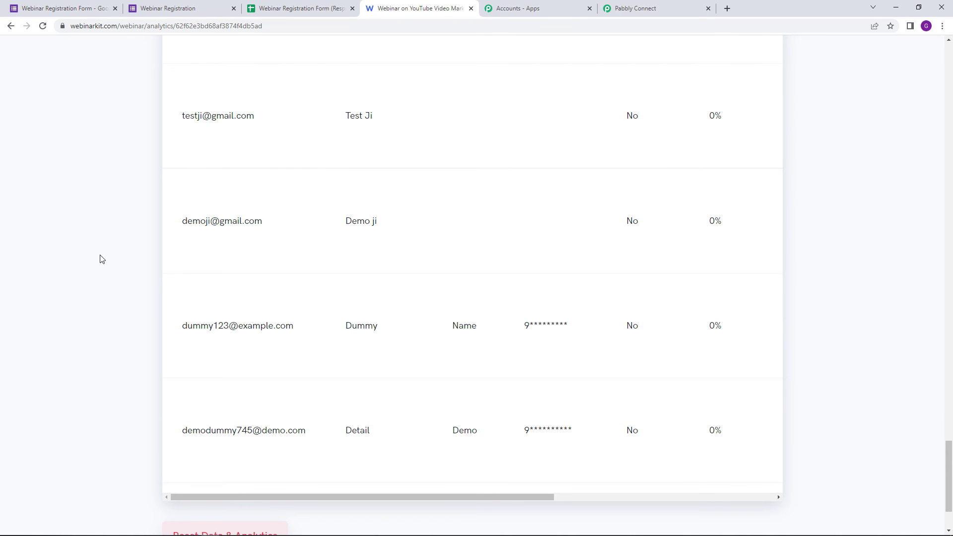
{"action": "scroll", "coordinate": [325, 368], "scroll_direction": "down", "scroll_amount": 2}
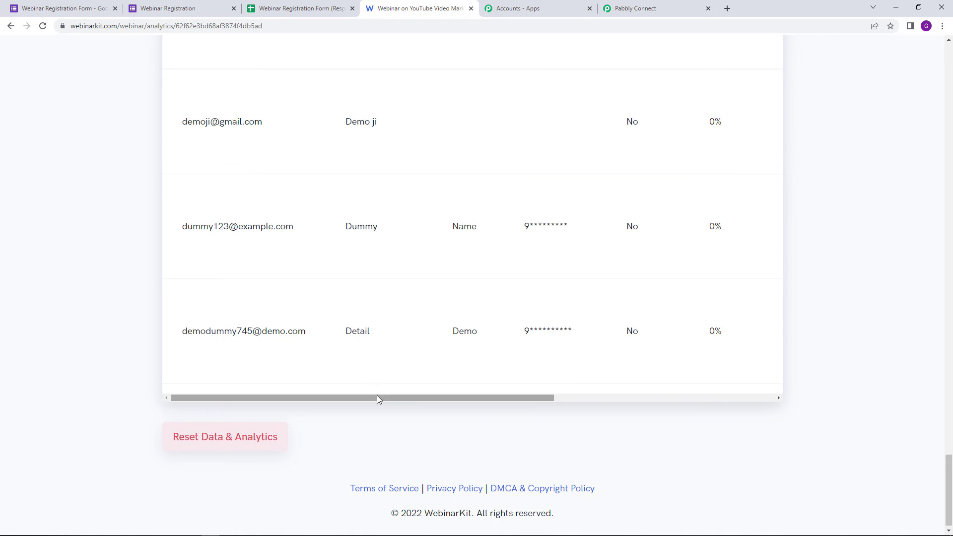
{"action": "left_click_drag", "start_coordinate": [223, 342], "coordinate": [326, 349]}
{"action": "double_click", "coordinate": [346, 334]}
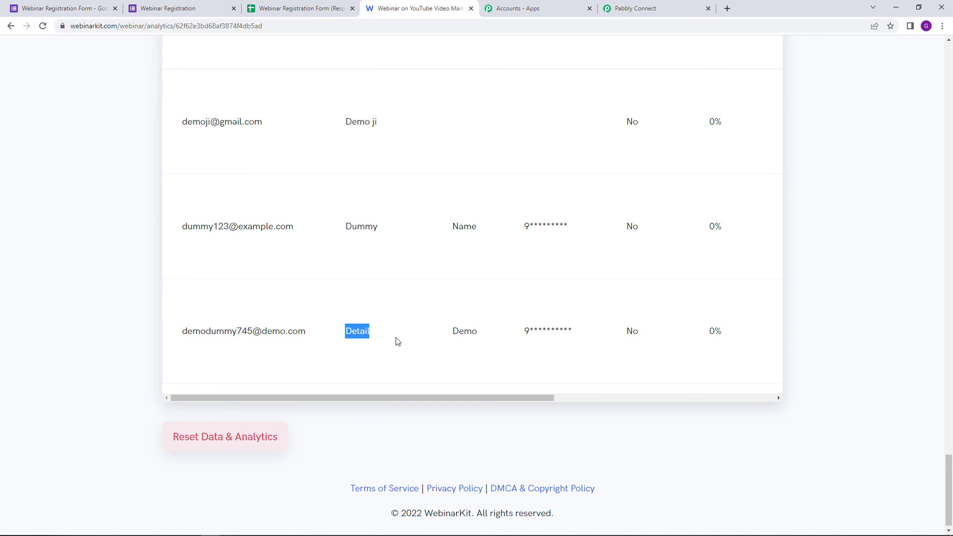
{"action": "double_click", "coordinate": [469, 332]}
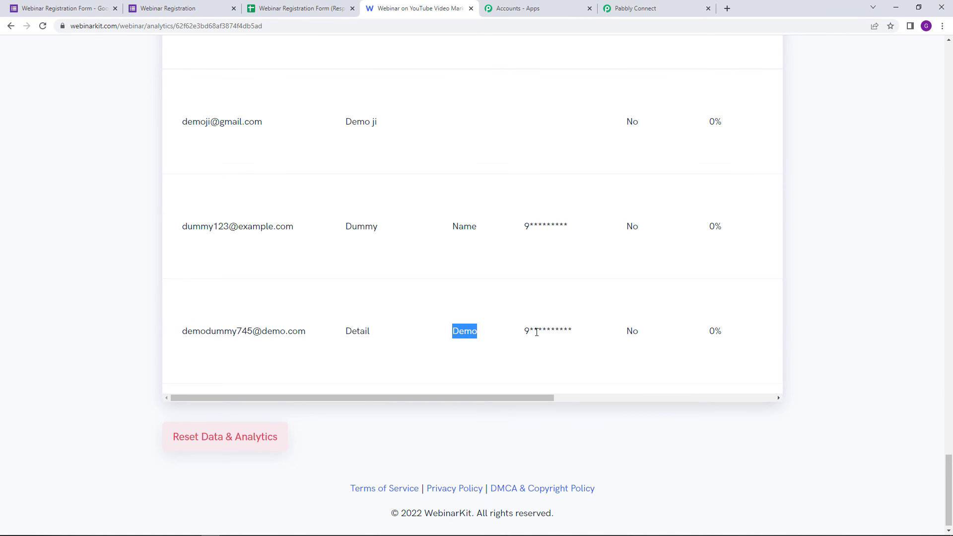
{"action": "left_click", "coordinate": [546, 404]}
Step: Check the registrant's registration date and September 19, 2022 webinar date, then return to Pabbly Connect
{"action": "left_click_drag", "start_coordinate": [569, 404], "coordinate": [765, 411]}
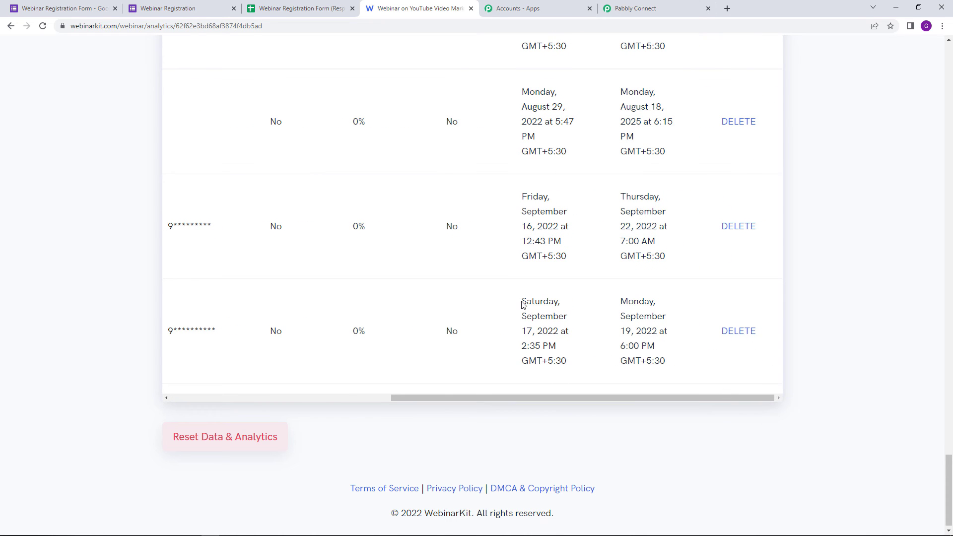
{"action": "left_click_drag", "start_coordinate": [523, 302], "coordinate": [576, 363]}
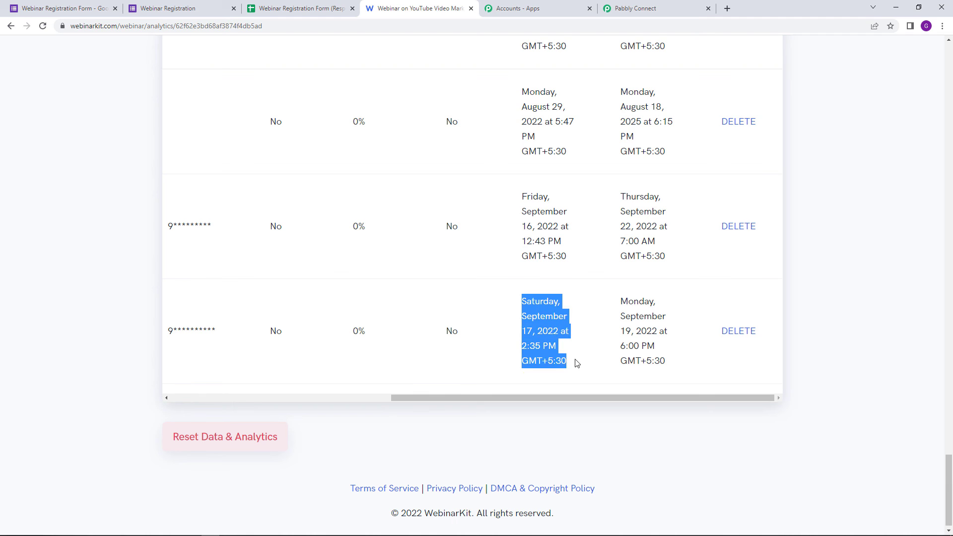
{"action": "left_click_drag", "start_coordinate": [621, 301], "coordinate": [666, 365]}
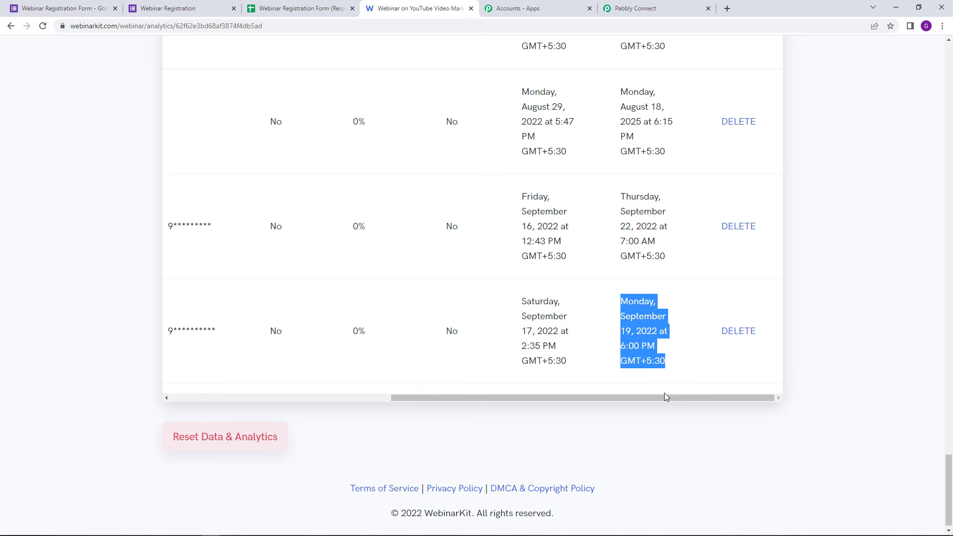
{"action": "left_click_drag", "start_coordinate": [664, 398], "coordinate": [326, 313]}
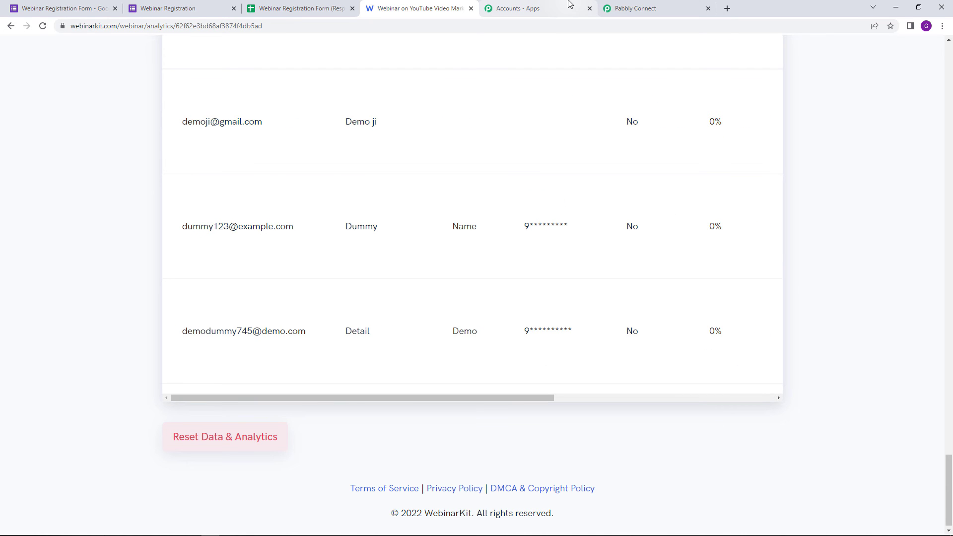
{"action": "left_click", "coordinate": [651, 8]}
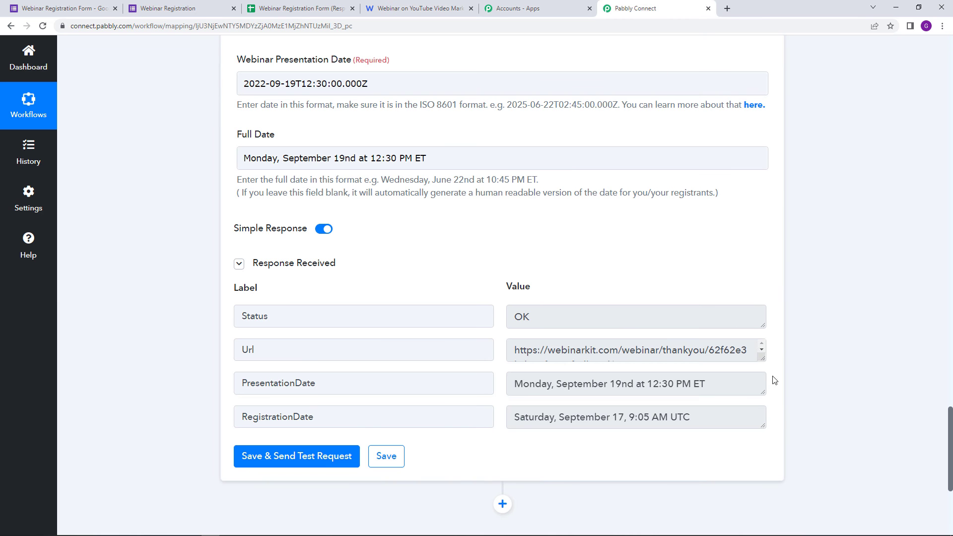
Step: Save the WebinarKit action step and review the trigger response and action mapping down the workflow
{"action": "left_click", "coordinate": [397, 462]}
{"action": "left_click_drag", "start_coordinate": [950, 432], "coordinate": [949, 67]}
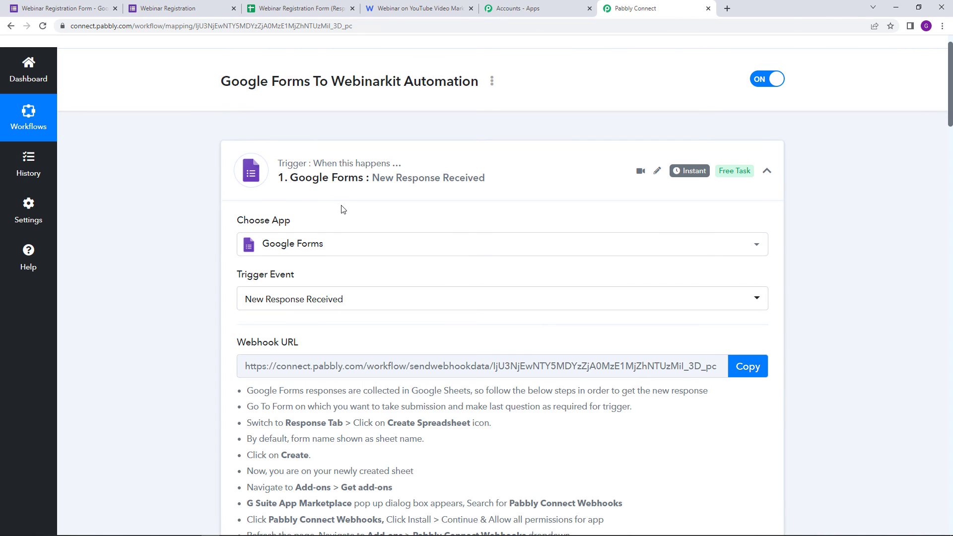
{"action": "scroll", "coordinate": [432, 298], "scroll_direction": "down", "scroll_amount": 1}
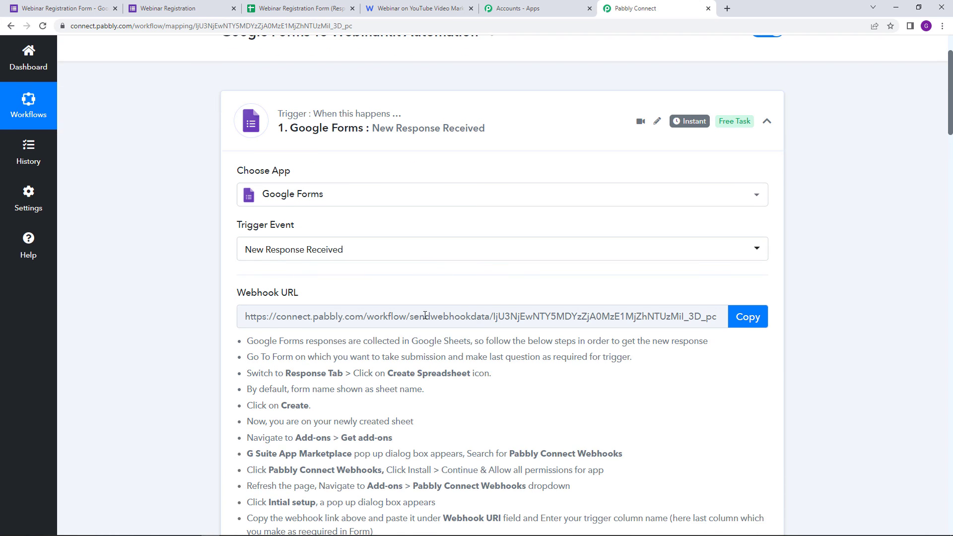
{"action": "scroll", "coordinate": [268, 309], "scroll_direction": "down", "scroll_amount": 6}
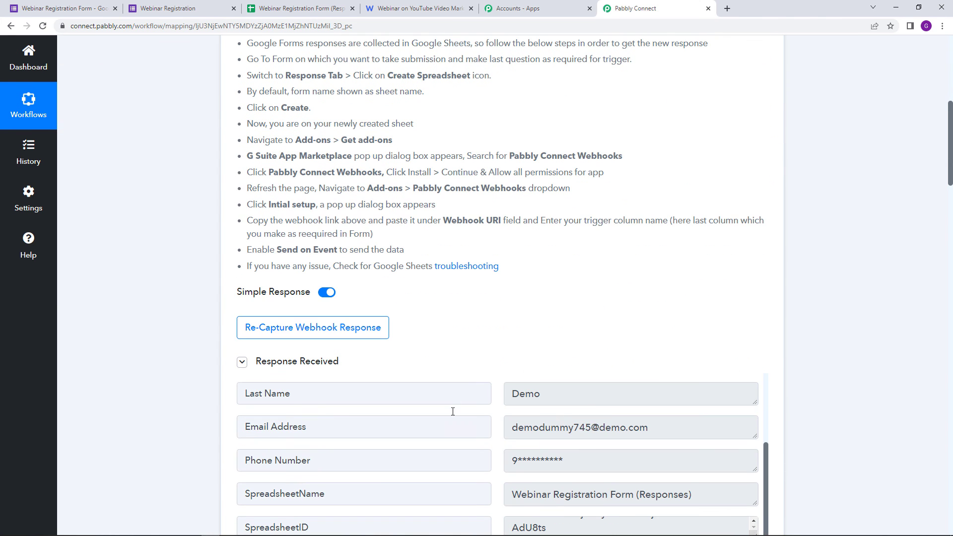
{"action": "scroll", "coordinate": [496, 348], "scroll_direction": "down", "scroll_amount": 10}
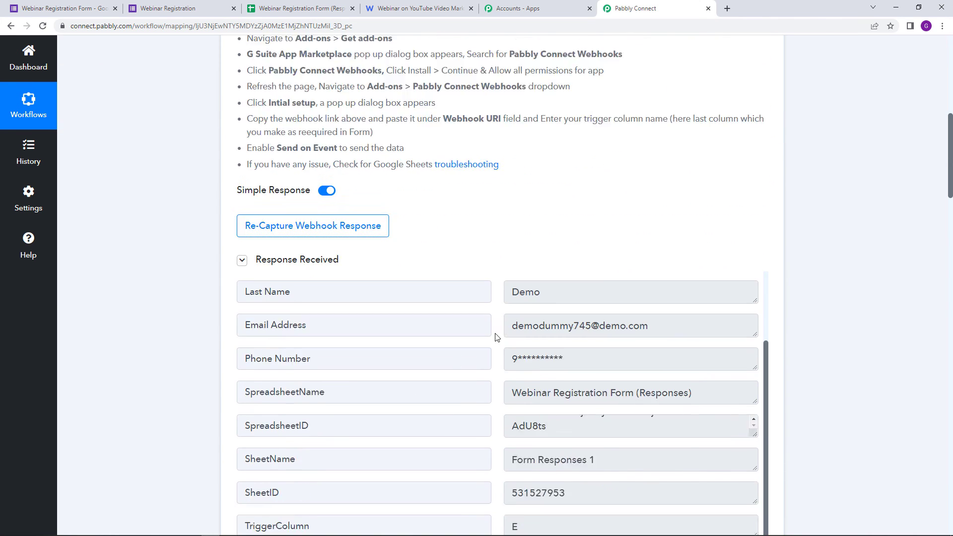
{"action": "scroll", "coordinate": [490, 365], "scroll_direction": "down", "scroll_amount": 4}
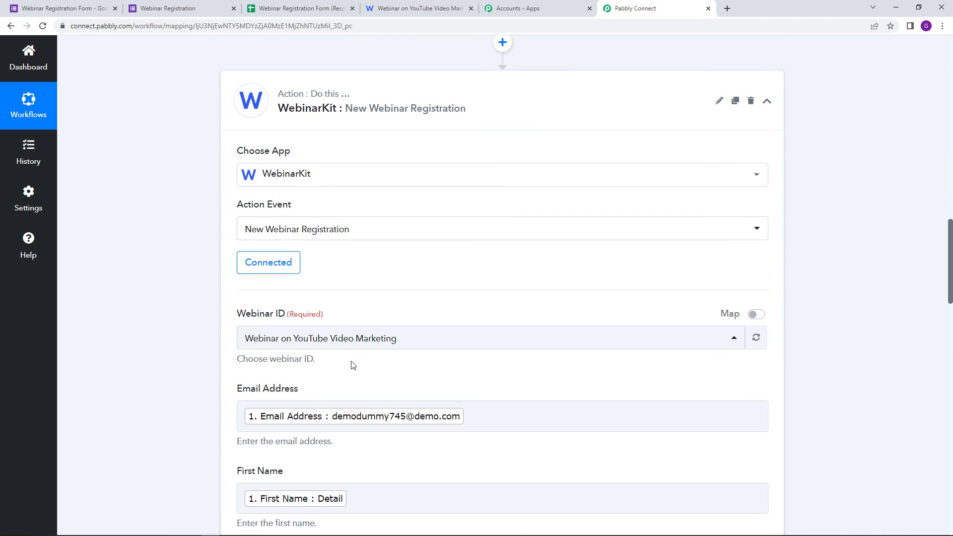
{"action": "scroll", "coordinate": [338, 380], "scroll_direction": "down", "scroll_amount": 5}
{"action": "scroll", "coordinate": [322, 395], "scroll_direction": "down", "scroll_amount": 7}
{"action": "scroll", "coordinate": [303, 422], "scroll_direction": "down", "scroll_amount": 6}
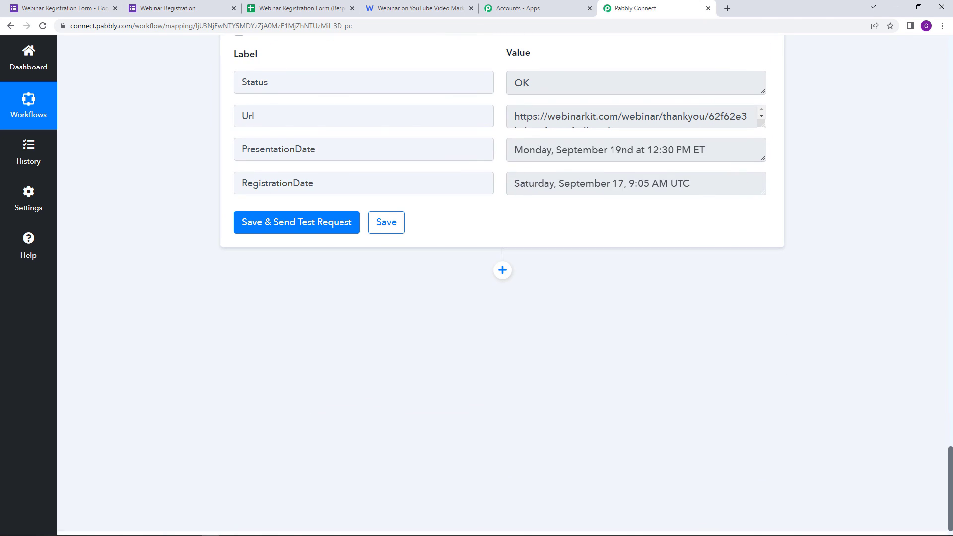
{"action": "scroll", "coordinate": [319, 241], "scroll_direction": "up", "scroll_amount": 20}
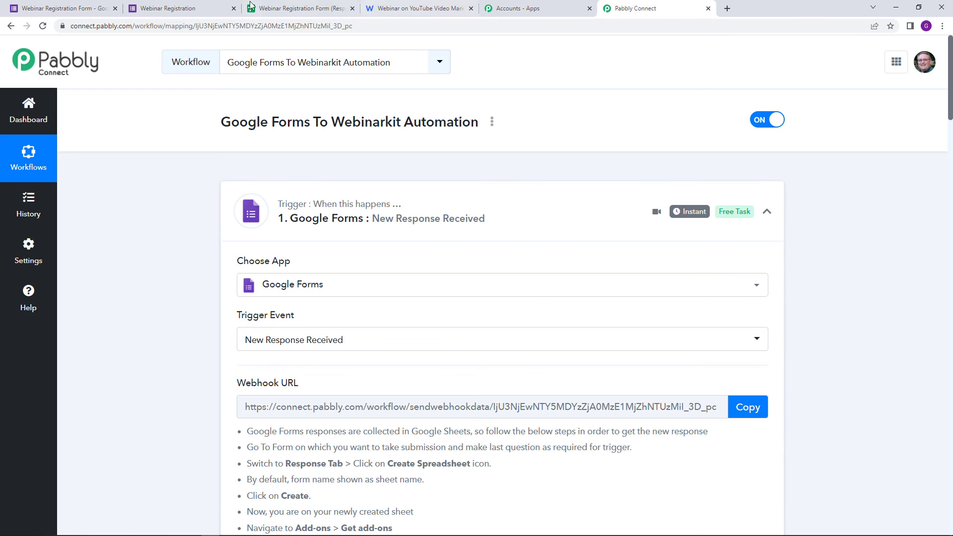
Step: Reload the Webinar Registration form and enter the test respondent's first and last name
{"action": "left_click", "coordinate": [213, 8]}
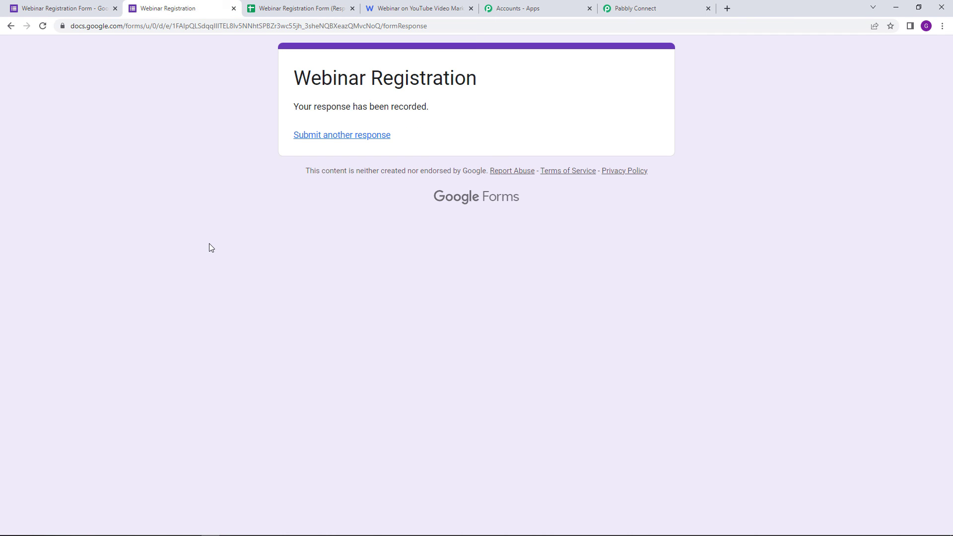
{"action": "key", "text": "F5"}
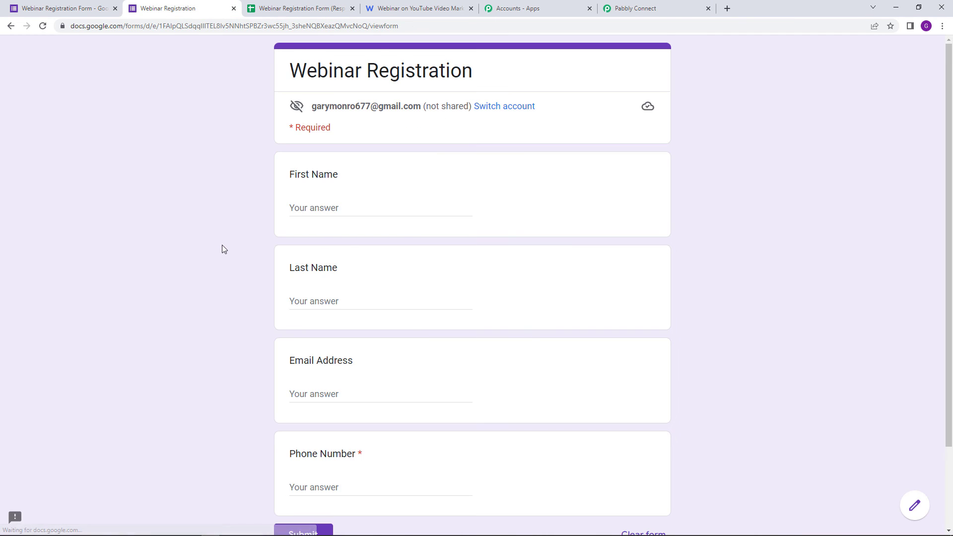
{"action": "left_click", "coordinate": [351, 211]}
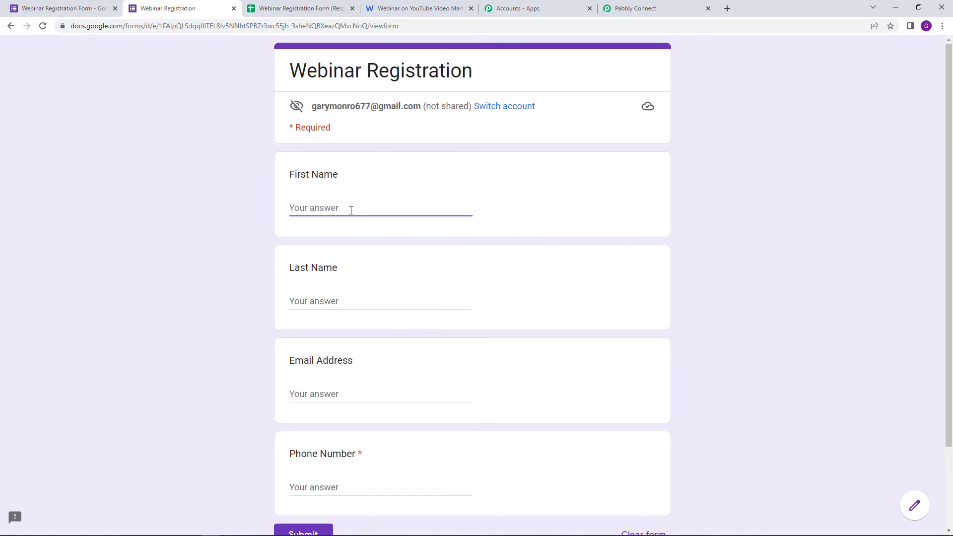
{"action": "type", "text": "New"}
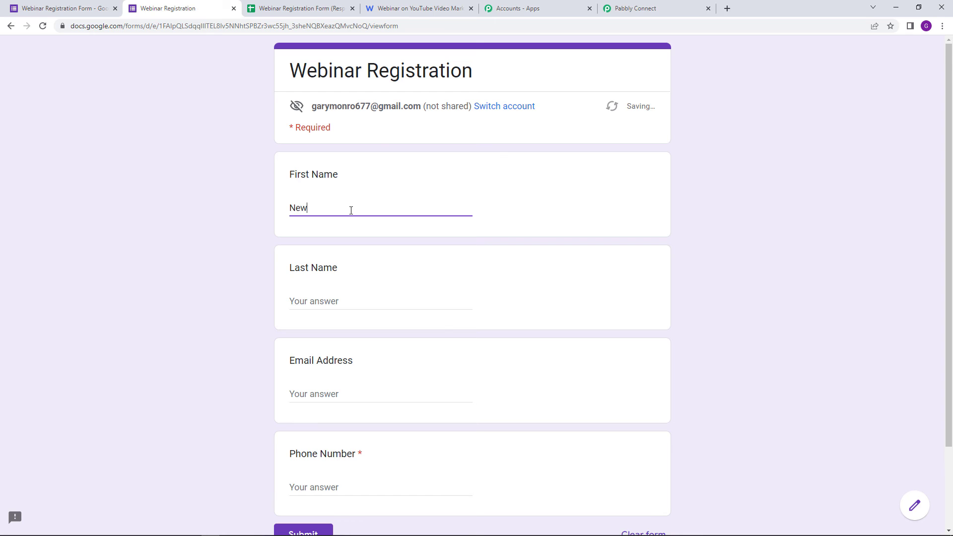
{"action": "left_click", "coordinate": [325, 300]}
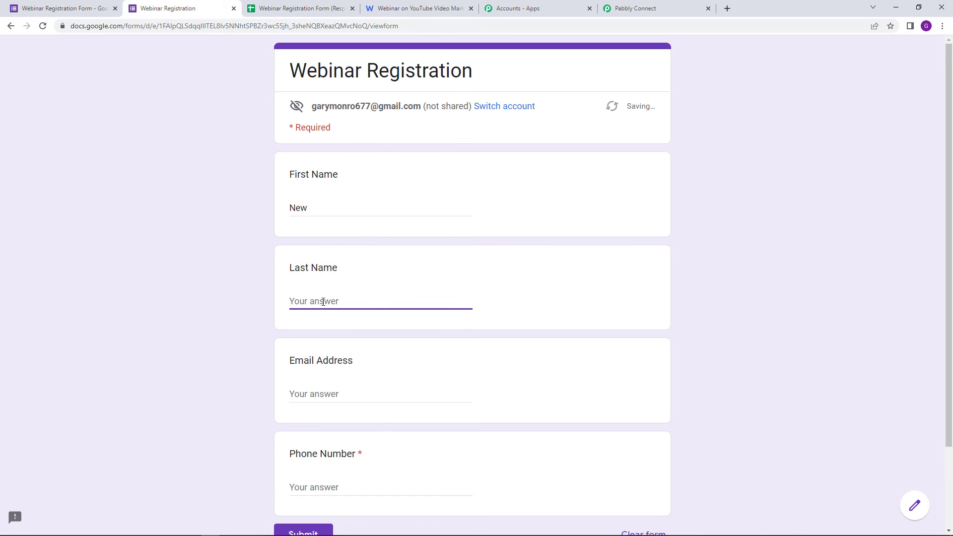
{"action": "type", "text": "Dummy"}
Step: Fill in the test respondent's email address and phone number
{"action": "left_click", "coordinate": [324, 393]}
{"action": "type", "text": "newdummy"}
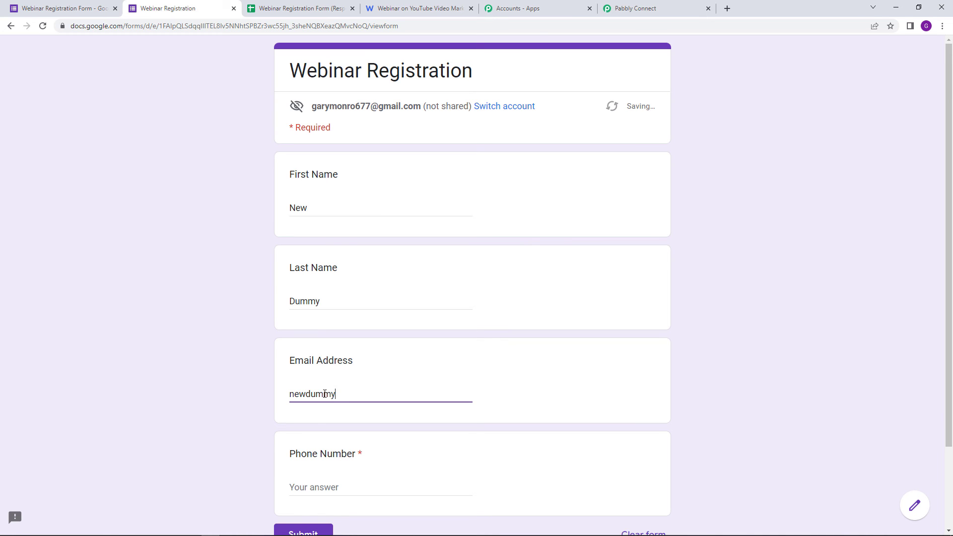
{"action": "type", "text": "@dummy.com"}
{"action": "scroll", "coordinate": [338, 411], "scroll_direction": "down", "scroll_amount": 2}
{"action": "left_click", "coordinate": [352, 395]}
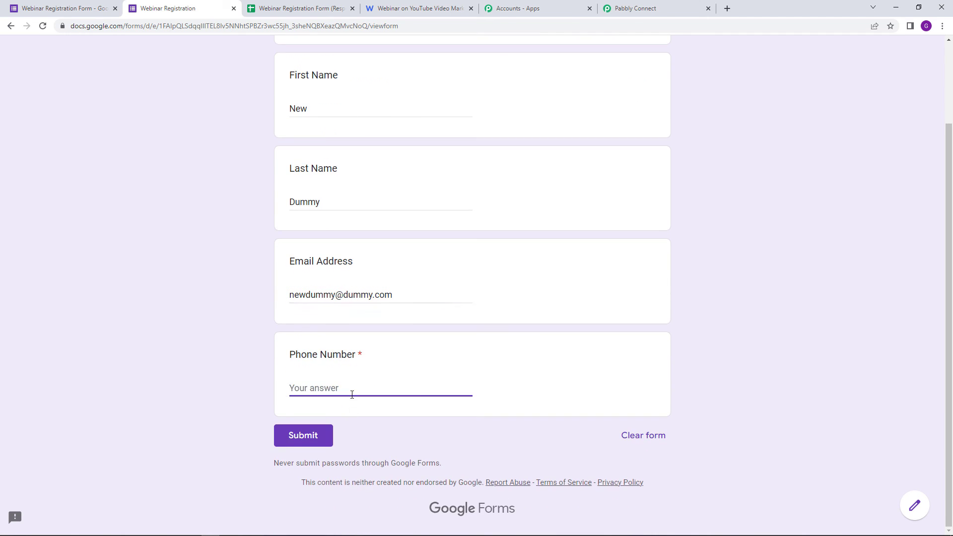
{"action": "type", "text": "8*********"}
{"action": "scroll", "coordinate": [236, 316], "scroll_direction": "up", "scroll_amount": 1}
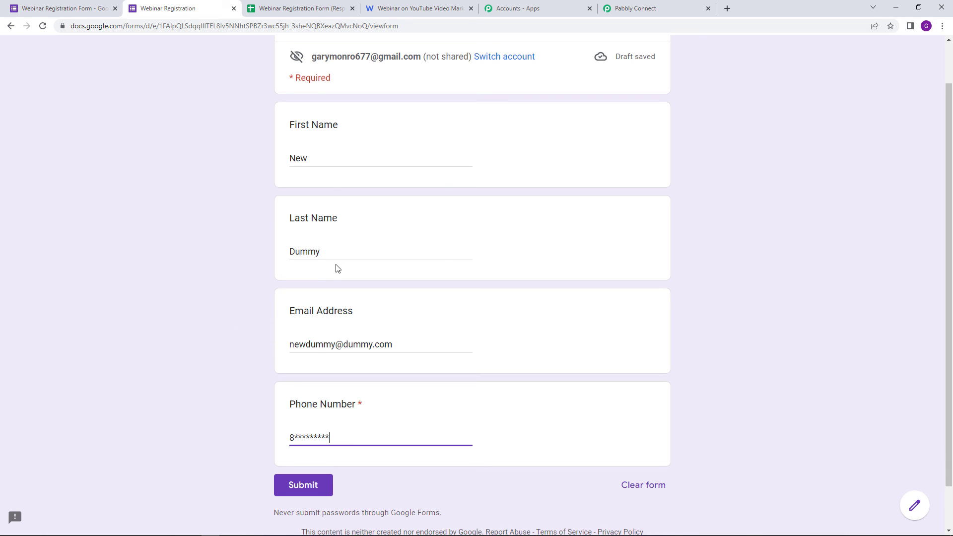
Step: Check the latest attendee in WebinarKit, then submit the filled-in registration form
{"action": "left_click", "coordinate": [417, 7]}
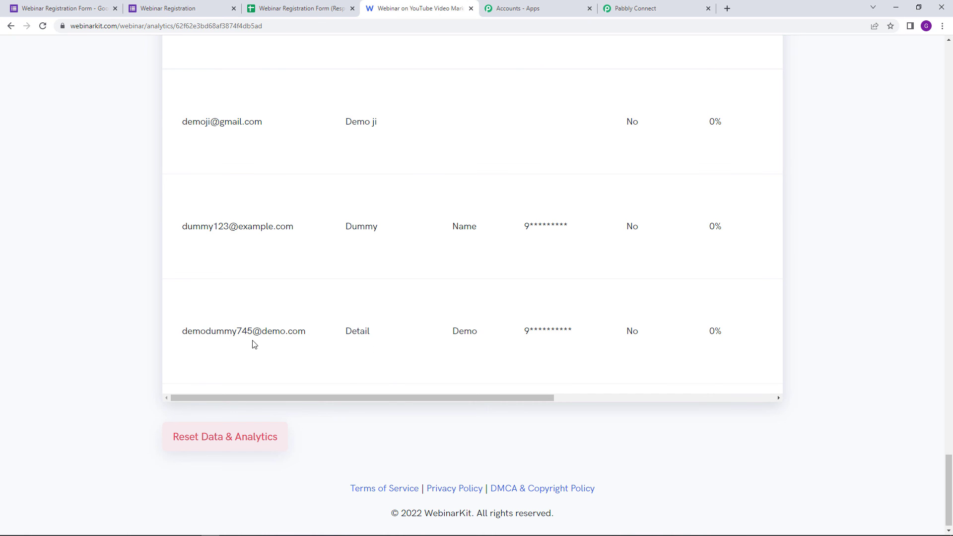
{"action": "left_click_drag", "start_coordinate": [184, 332], "coordinate": [380, 338]}
{"action": "left_click_drag", "start_coordinate": [451, 335], "coordinate": [492, 338]}
{"action": "left_click_drag", "start_coordinate": [344, 398], "coordinate": [264, 414]}
{"action": "left_click", "coordinate": [375, 360]}
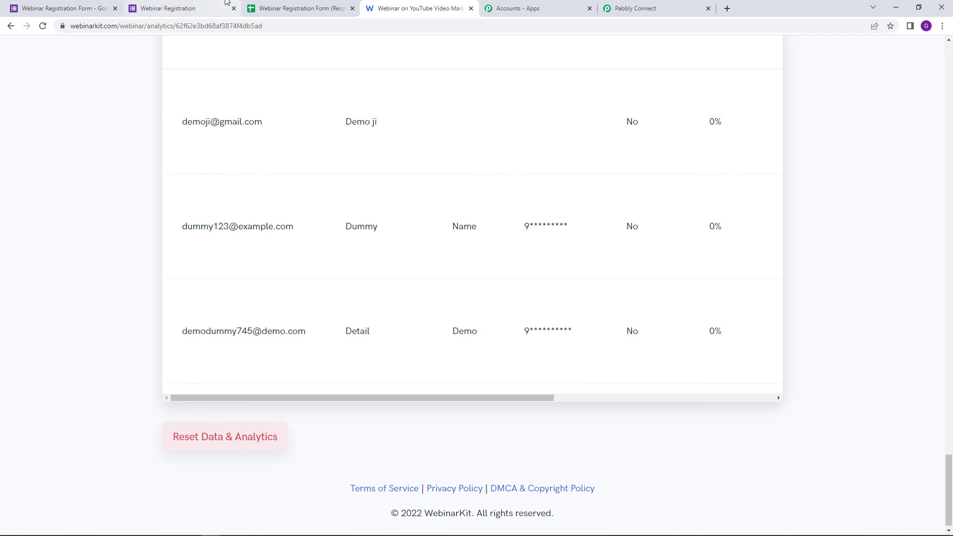
{"action": "left_click", "coordinate": [181, 5]}
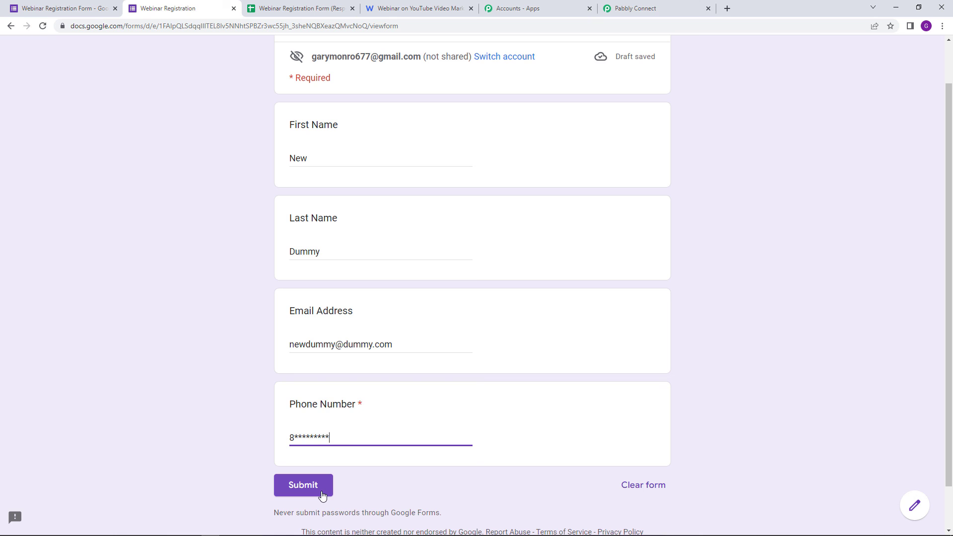
{"action": "left_click", "coordinate": [322, 495]}
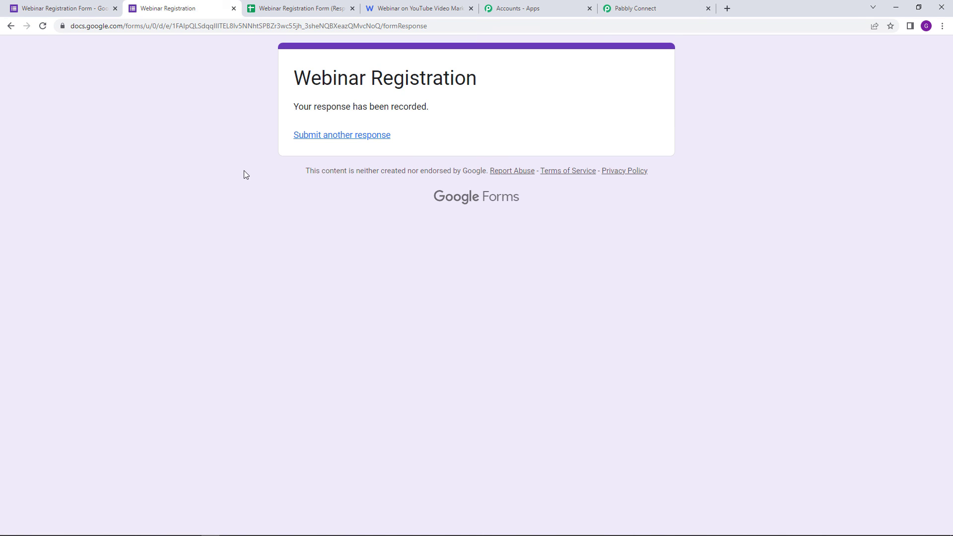
Step: View the new test submission in row 3 of the responses sheet, then return to WebinarKit analytics
{"action": "left_click", "coordinate": [327, 9]}
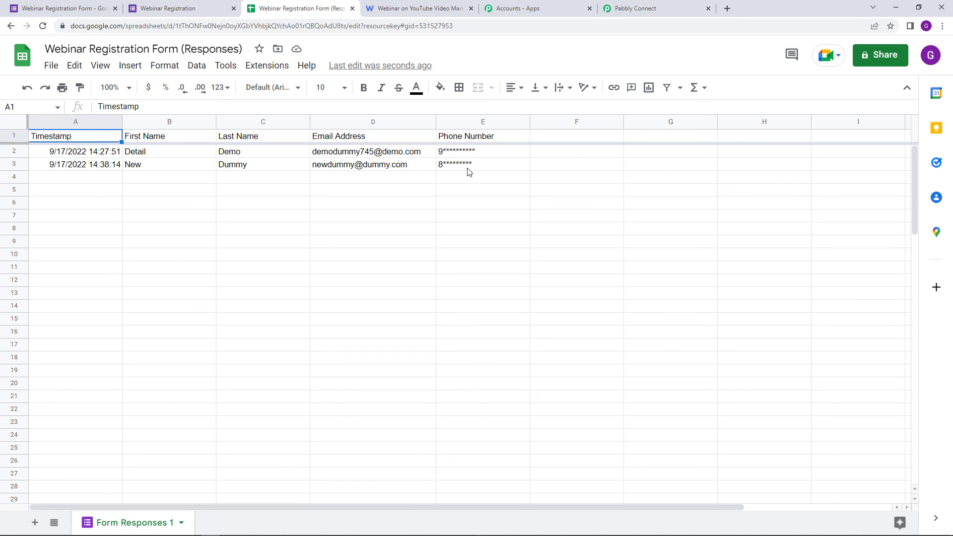
{"action": "left_click", "coordinate": [434, 6]}
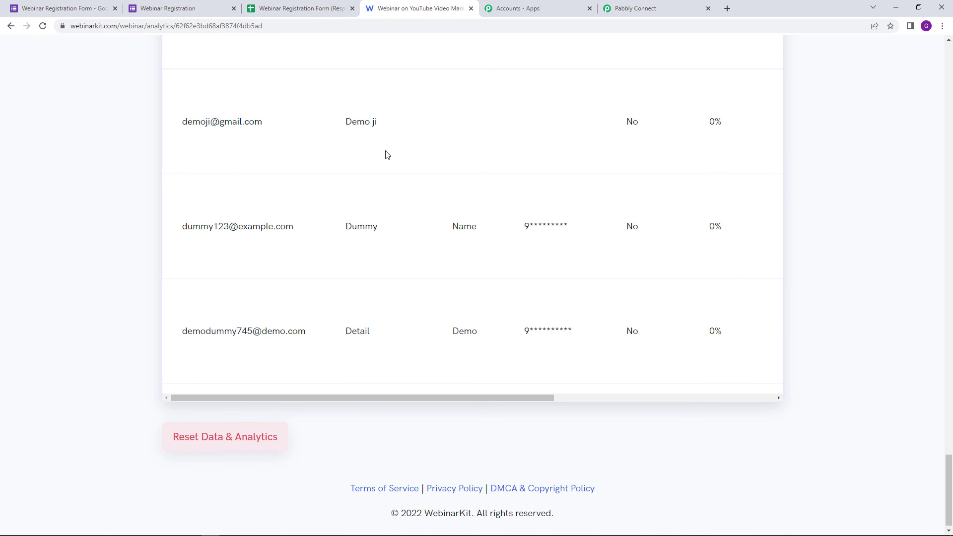
Step: Reload WebinarKit analytics and verify the new attendee's email, name, registration and webinar dates
{"action": "left_click", "coordinate": [43, 26]}
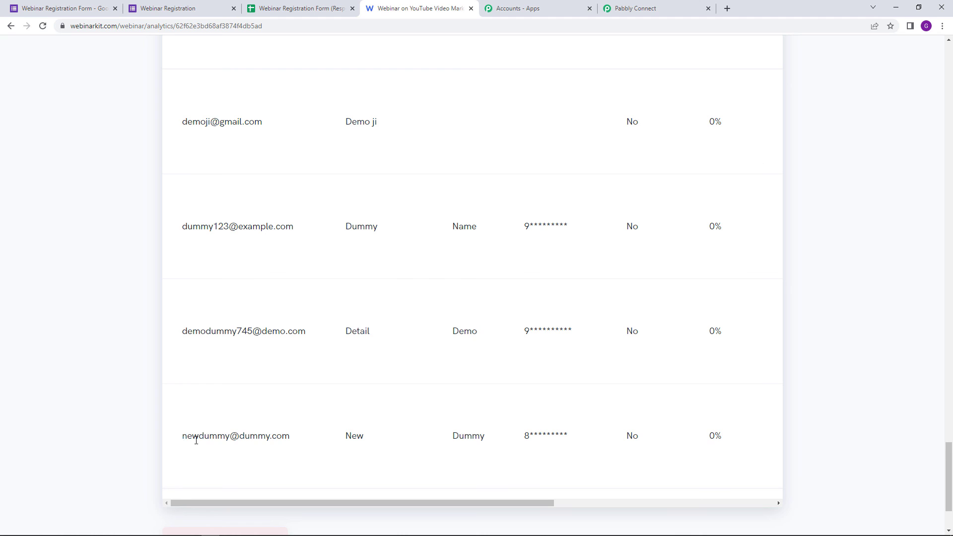
{"action": "left_click_drag", "start_coordinate": [182, 437], "coordinate": [302, 461]}
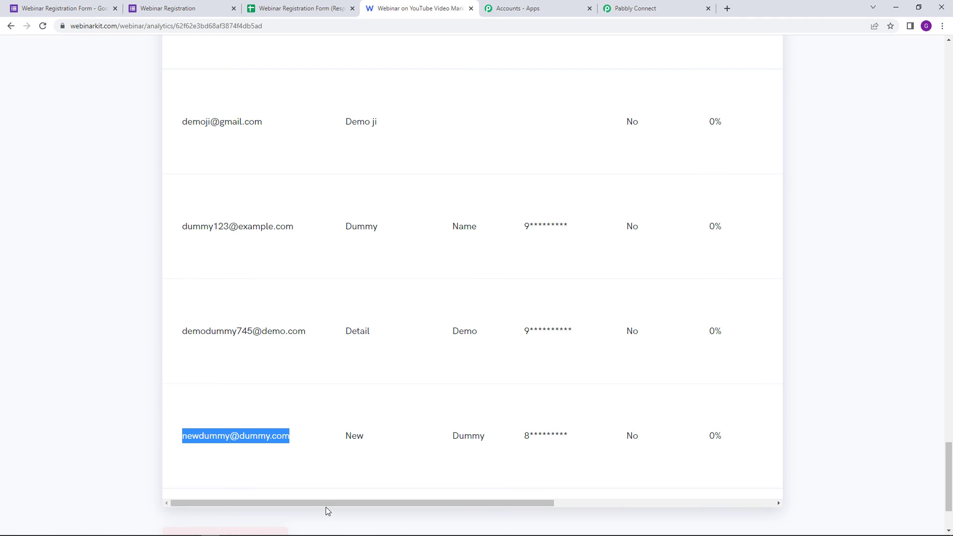
{"action": "left_click", "coordinate": [212, 449]}
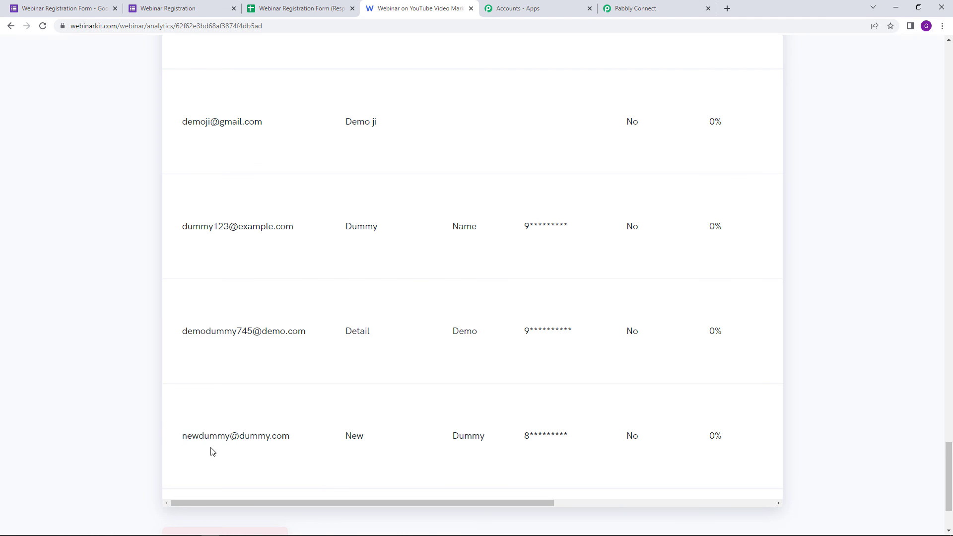
{"action": "left_click_drag", "start_coordinate": [344, 440], "coordinate": [743, 504]}
{"action": "left_click", "coordinate": [480, 421]}
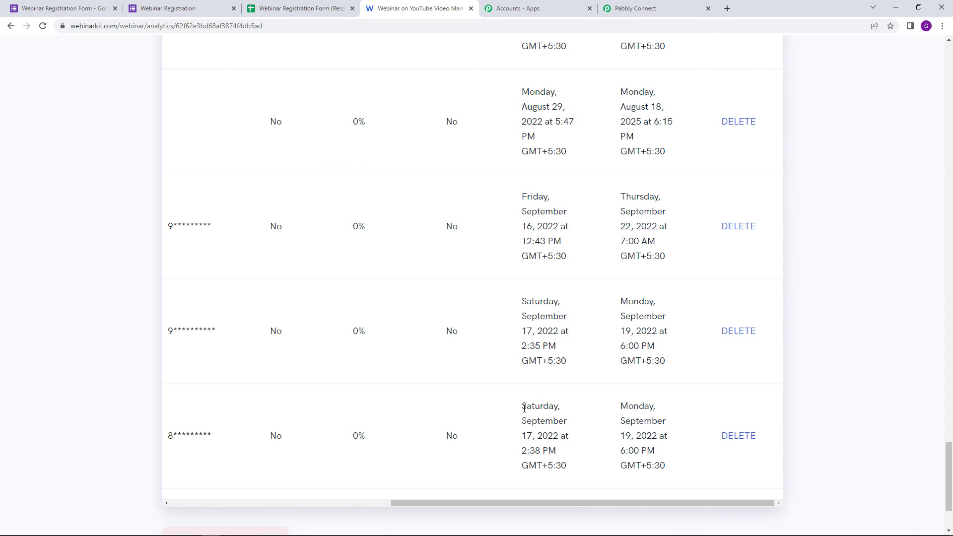
{"action": "left_click_drag", "start_coordinate": [522, 401], "coordinate": [572, 475]}
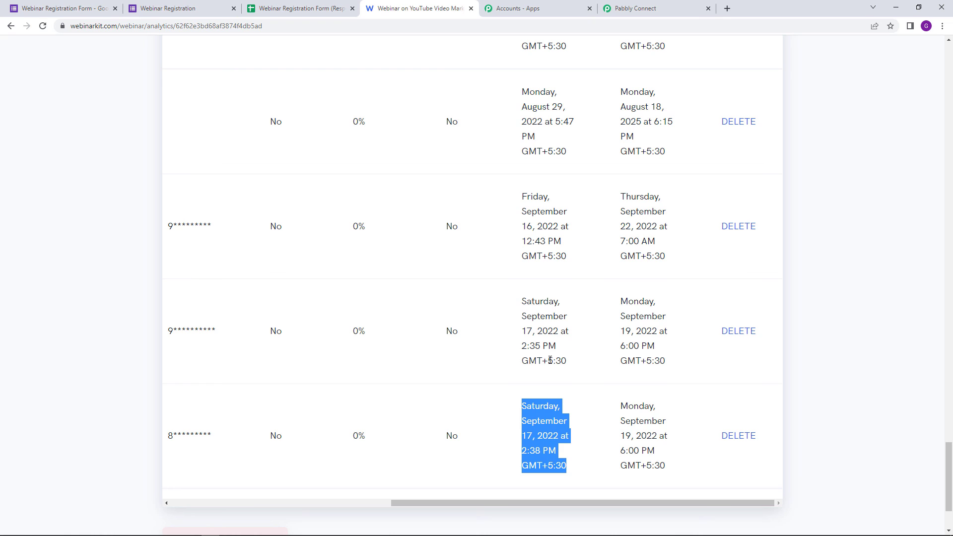
{"action": "left_click", "coordinate": [602, 437]}
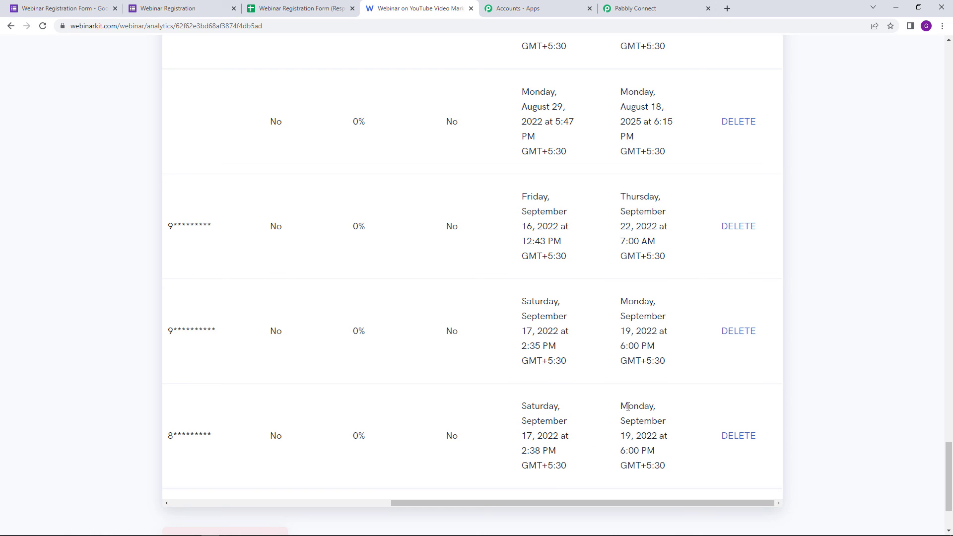
{"action": "left_click_drag", "start_coordinate": [621, 407], "coordinate": [675, 471]}
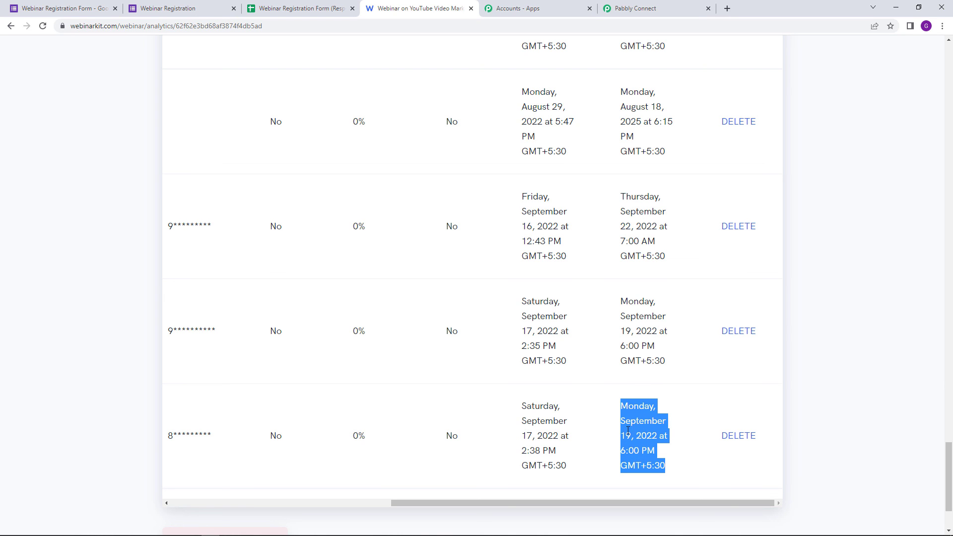
Step: Back in Pabbly Connect, choose Share from the workflow's three-dot menu
{"action": "left_click", "coordinate": [655, 7]}
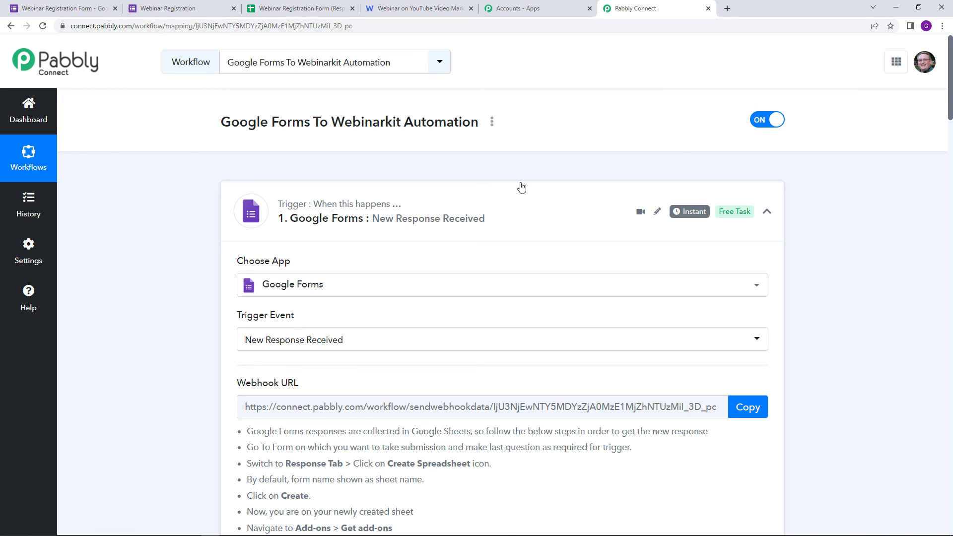
{"action": "left_click", "coordinate": [492, 123]}
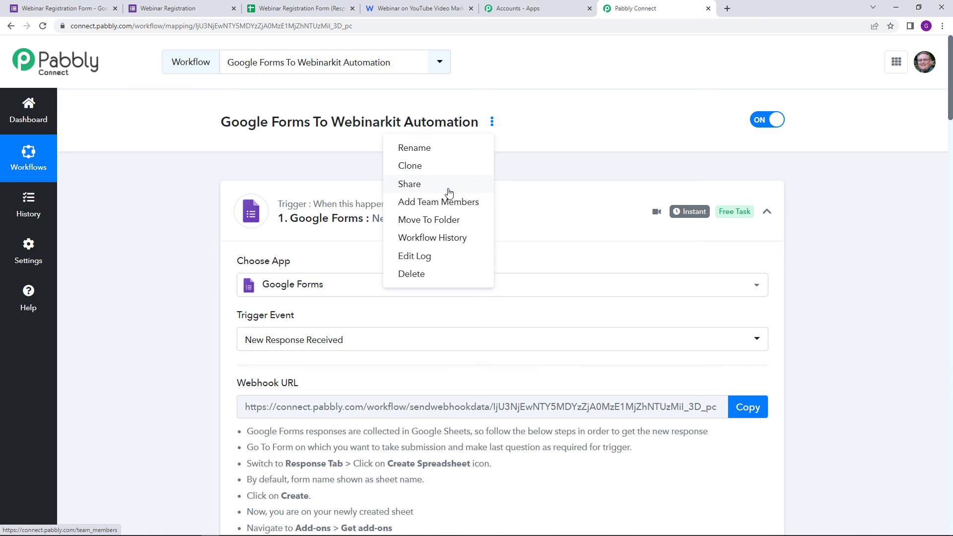
{"action": "left_click", "coordinate": [445, 187]}
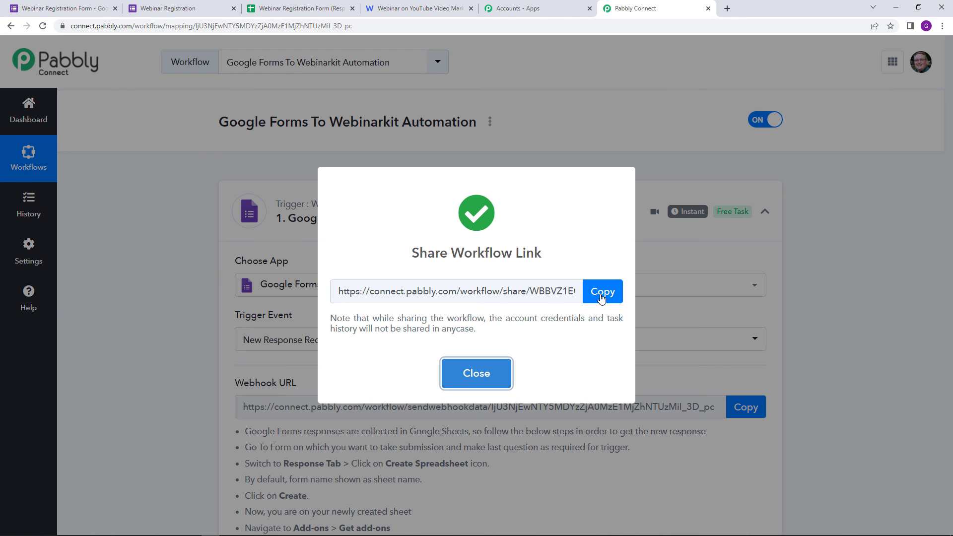